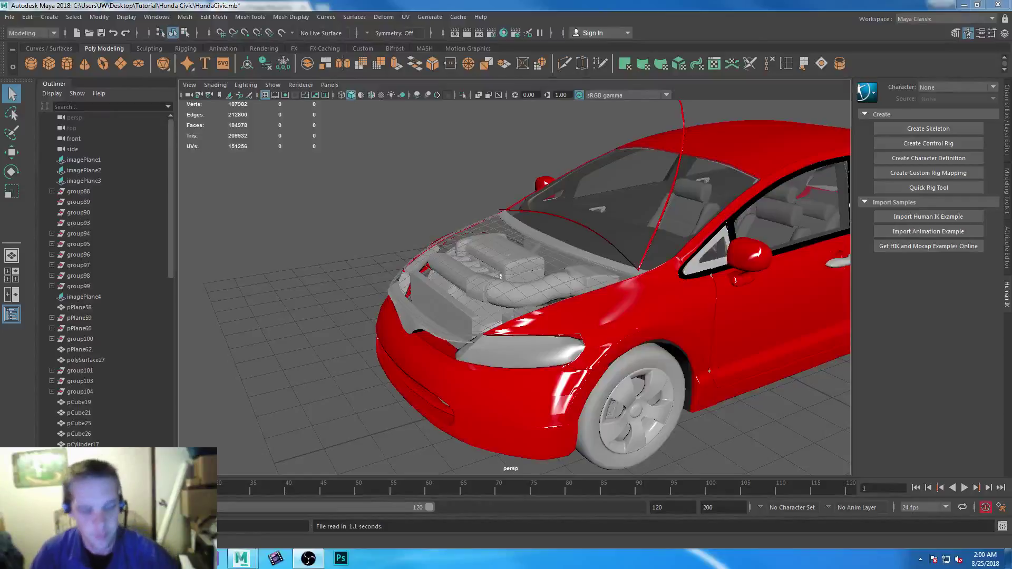
Examine the engine bay parts from the front, the side and above
left_click_drag(473, 268, 538, 295, "alt")
scroll(538, 296, "up", 4)
middle_click_drag(539, 295, 578, 296, "alt")
left_click_drag(578, 297, 420, 201, "alt")
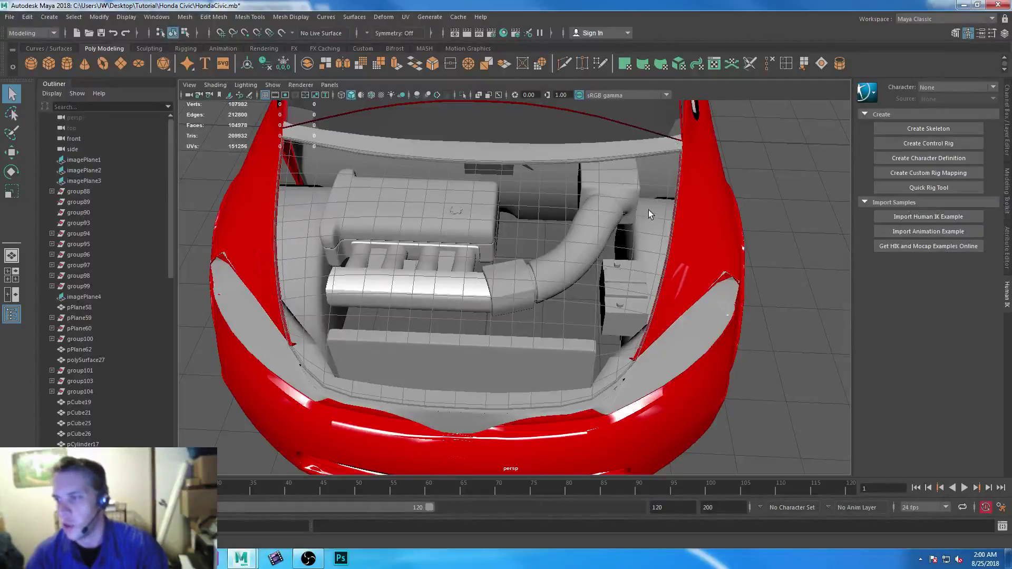
left_click_drag(513, 291, 362, 358, "alt")
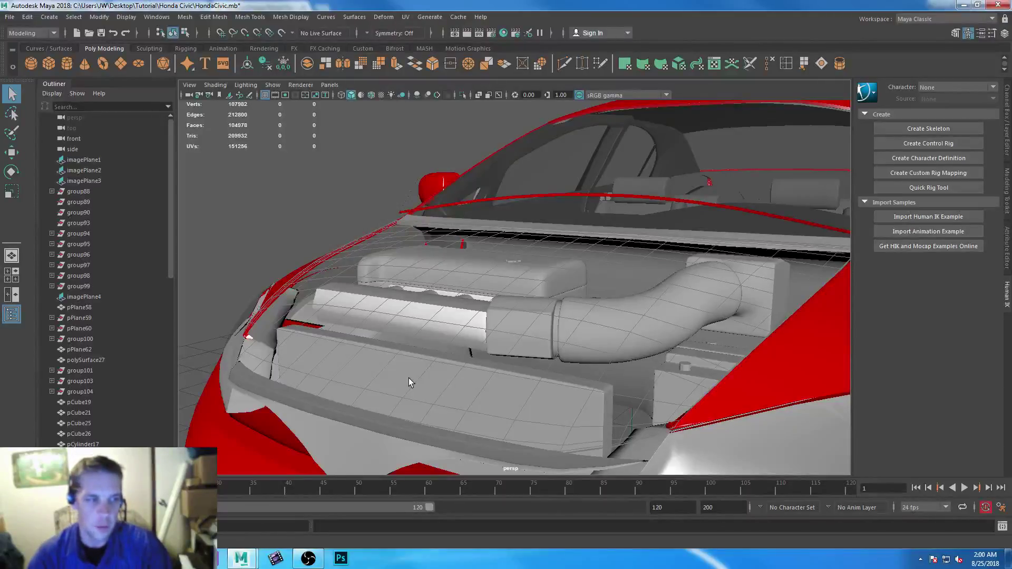
left_click_drag(409, 378, 435, 315, "alt")
left_click_drag(385, 402, 494, 352, "alt")
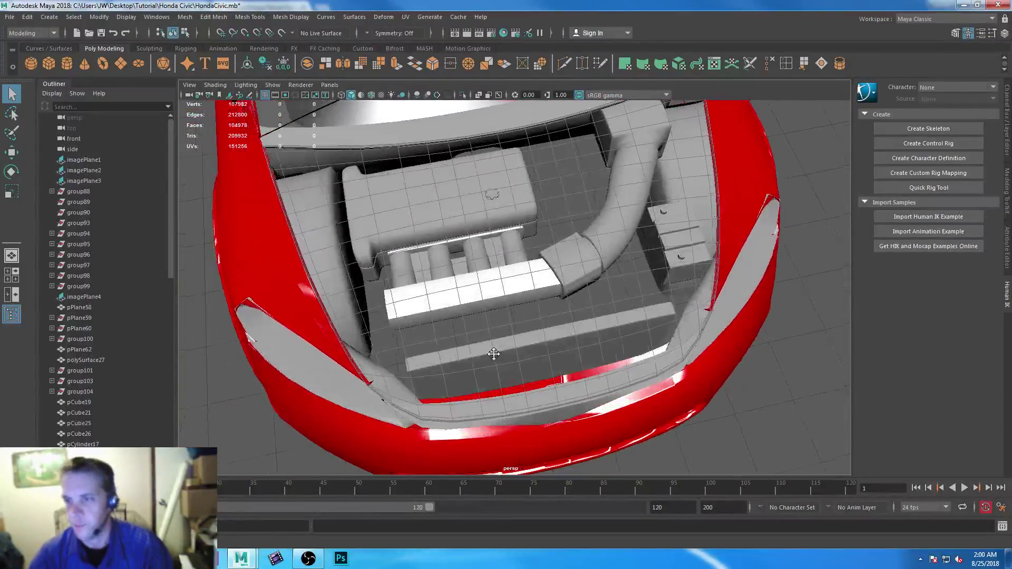
middle_click_drag(494, 352, 566, 352, "alt")
scroll(566, 352, "up", 1)
left_click_drag(566, 352, 561, 362, "alt")
scroll(563, 344, "down", 1)
middle_click_drag(563, 343, 467, 344, "alt")
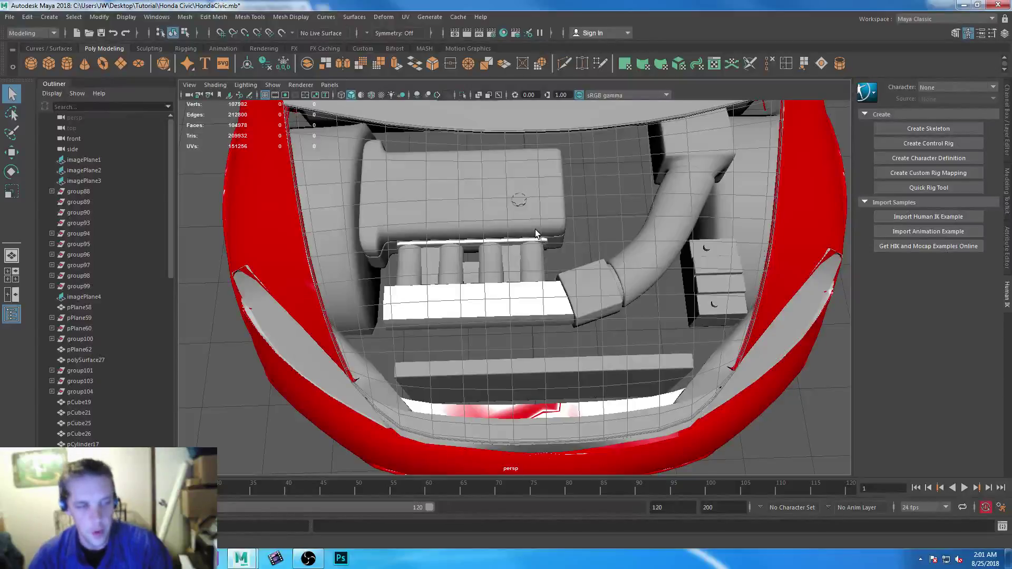
left_click(48, 63)
key("space")
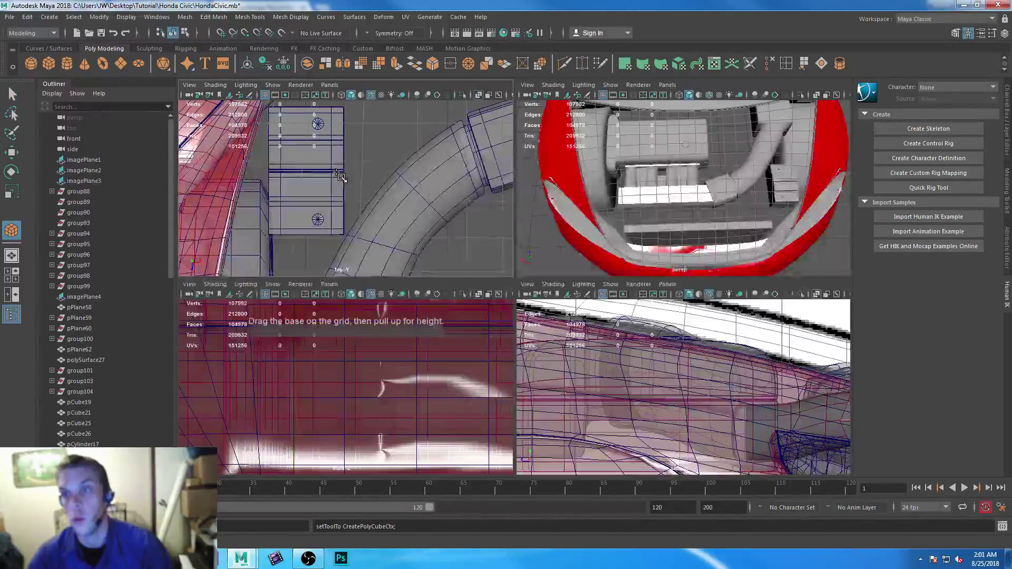
key("space")
scroll(336, 172, "down", 6)
middle_click_drag(522, 249, 432, 240, "alt")
scroll(431, 239, "up", 5)
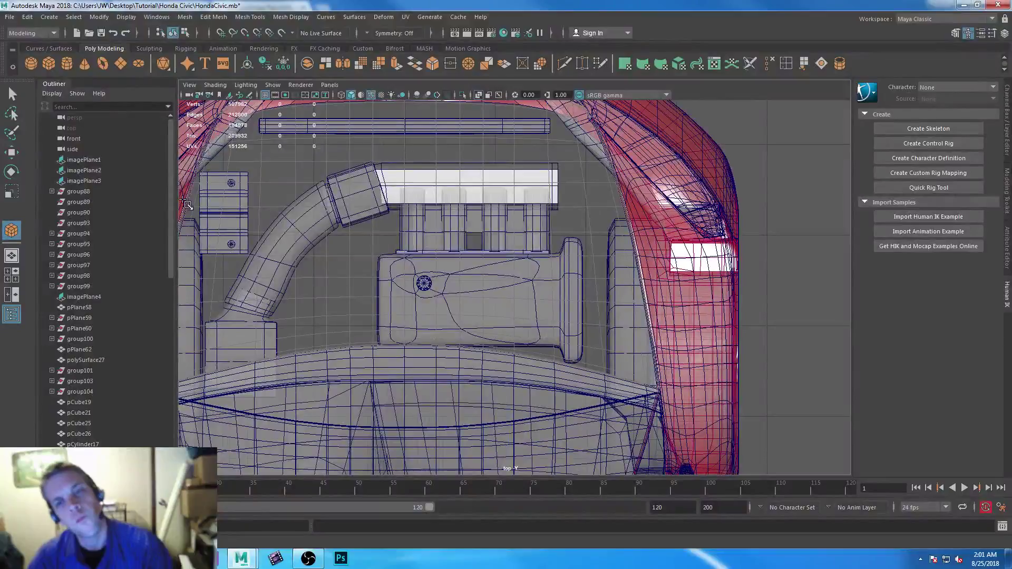
key("q")
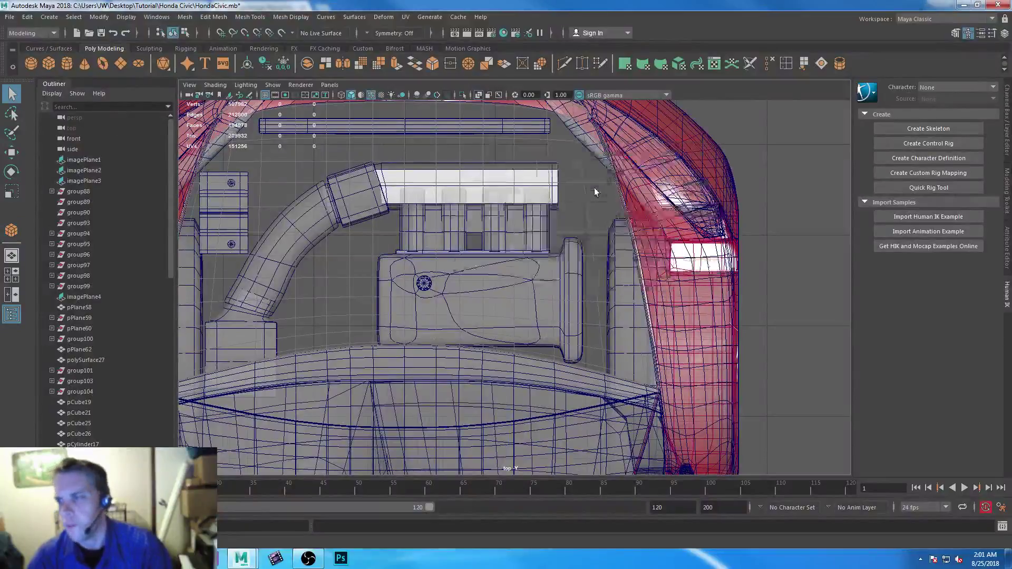
Select one corner face on the underside of the engine block mesh and turn off its smooth preview
key("space")
key("space")
right_click_drag(593, 192, 671, 343, "alt")
left_click_drag(672, 343, 612, 318, "alt")
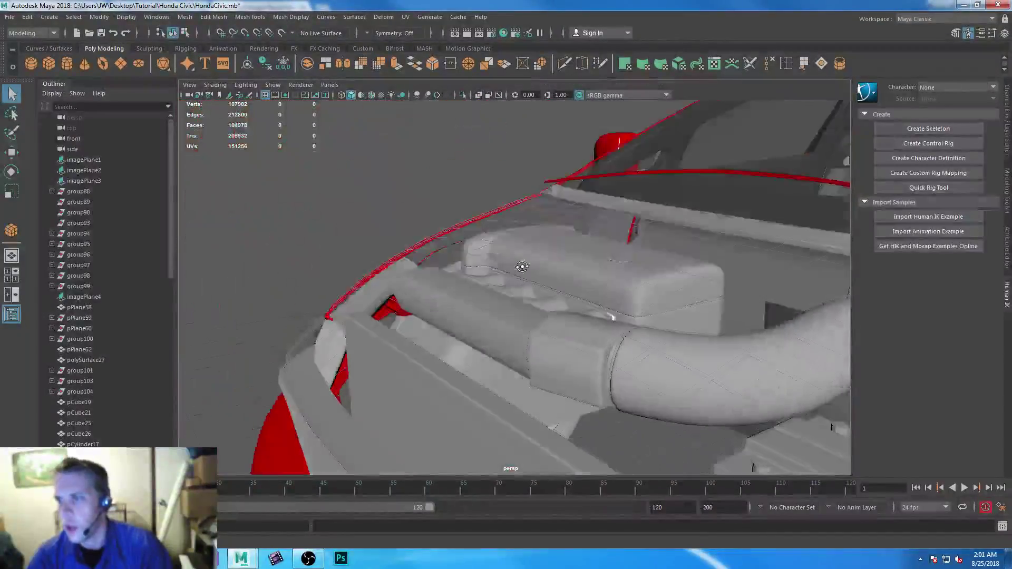
right_click_drag(612, 318, 643, 422, "alt")
middle_click_drag(643, 422, 395, 147, "alt")
left_click_drag(395, 147, 499, 264, "alt")
right_click_drag(499, 264, 497, 231, "alt")
left_click(498, 238)
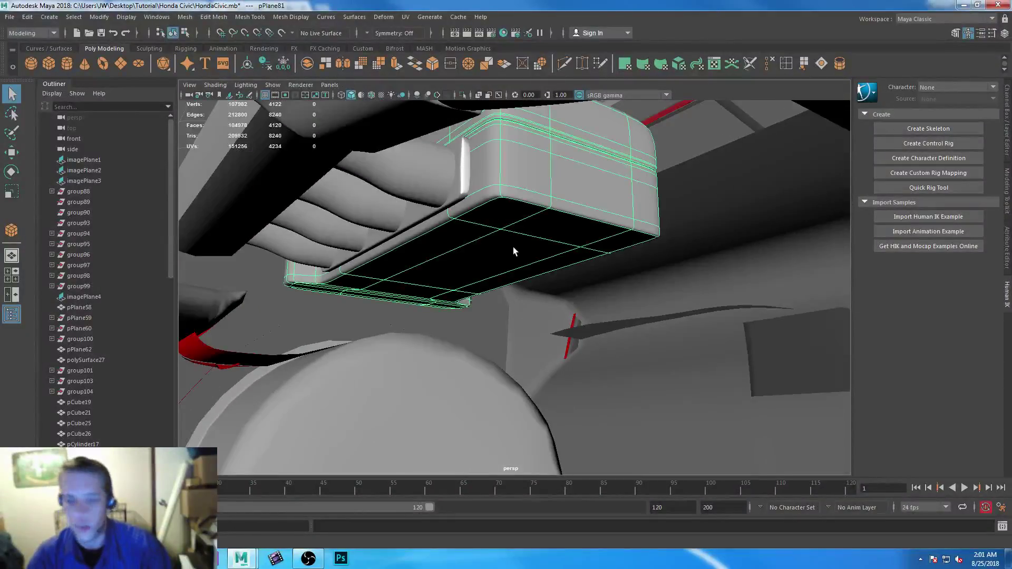
right_click_drag(519, 220, 515, 242)
left_click(492, 210)
key("1")
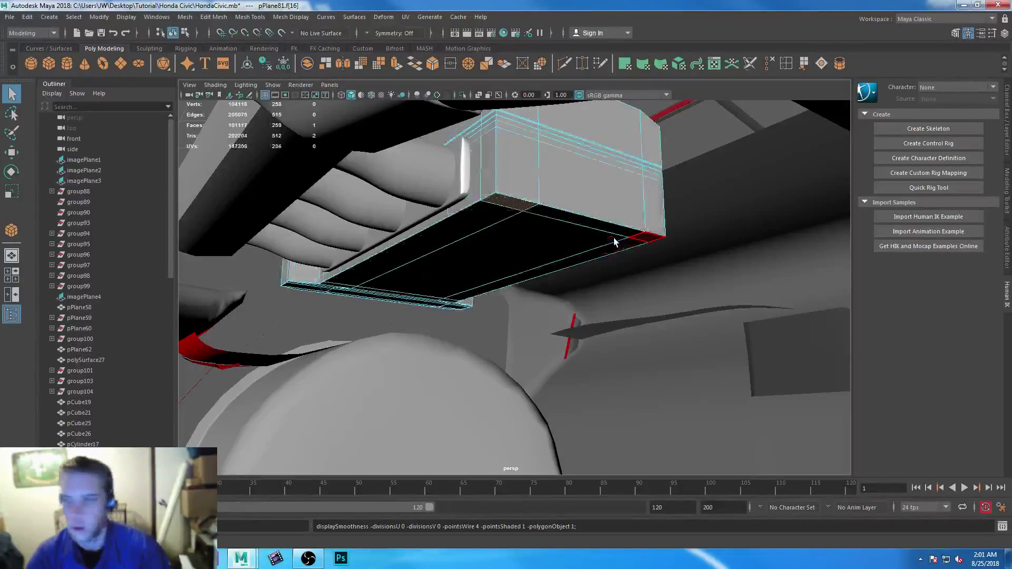
Extend the face selection across the main underside of the engine block, including the border strips and the large centre face
scroll(562, 317, "up", 3)
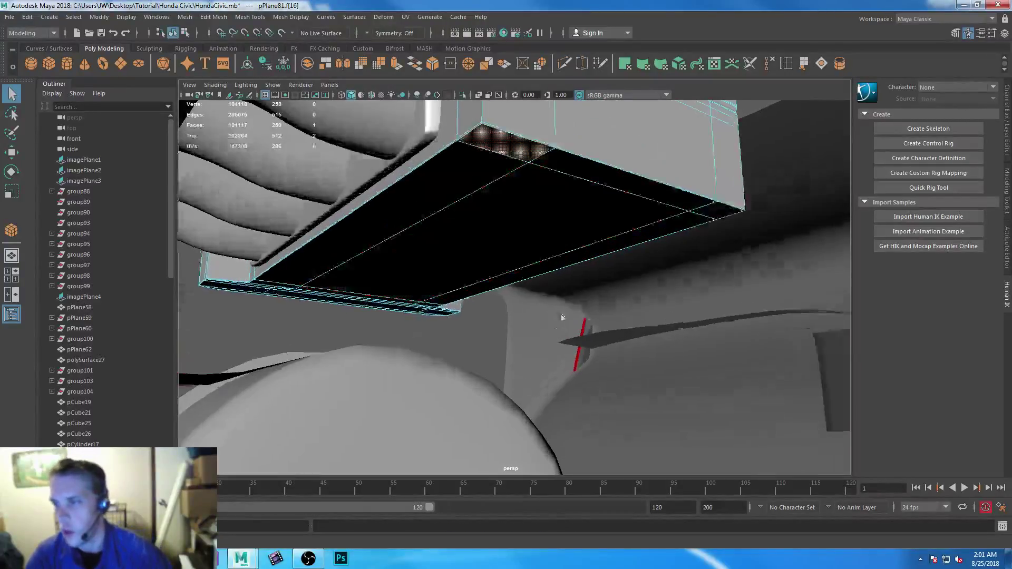
double_click(714, 212)
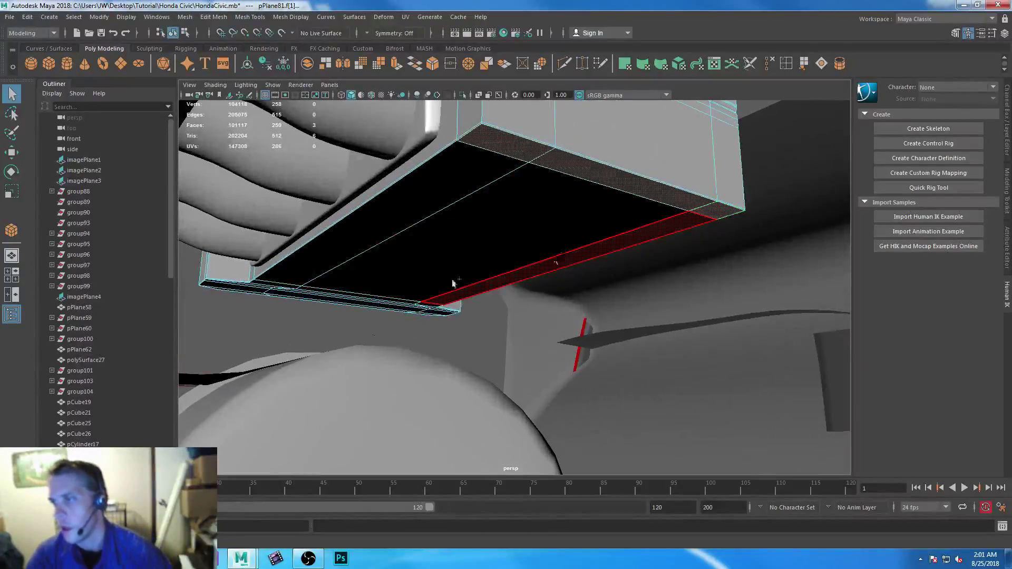
double_click(424, 305, "shift")
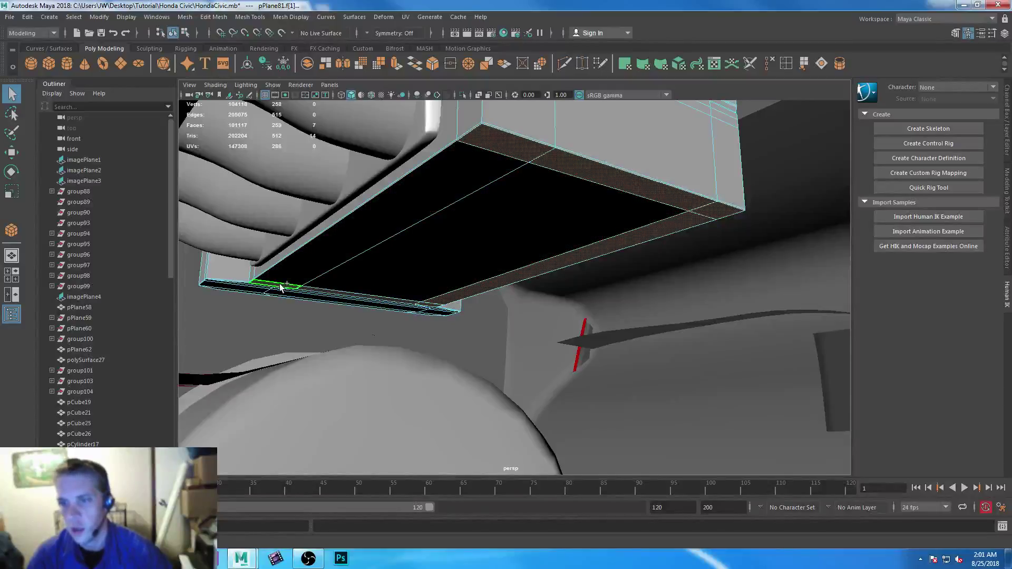
double_click(419, 254, "shift")
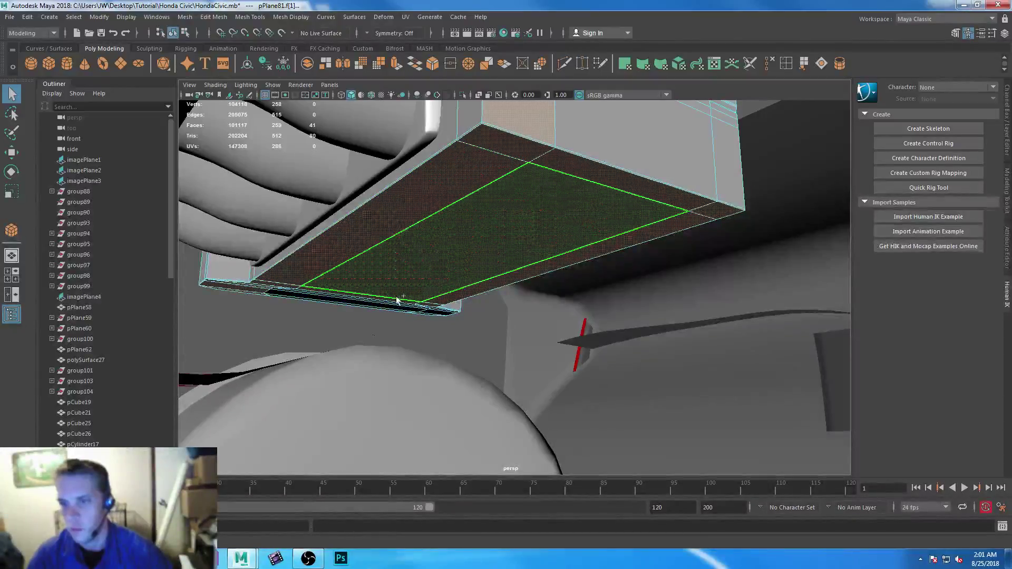
double_click(379, 262, "ctrl")
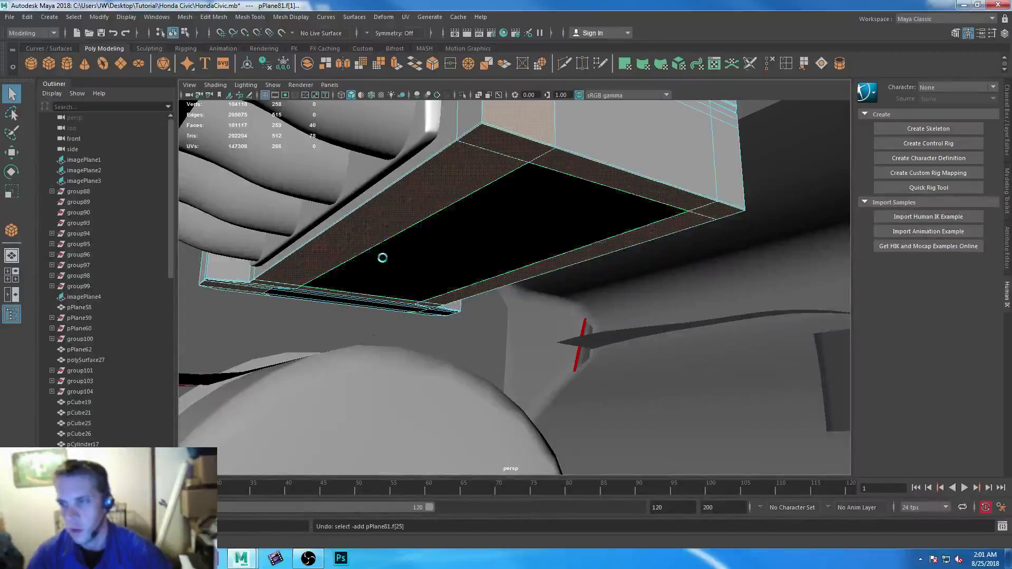
left_click(385, 285, "shift")
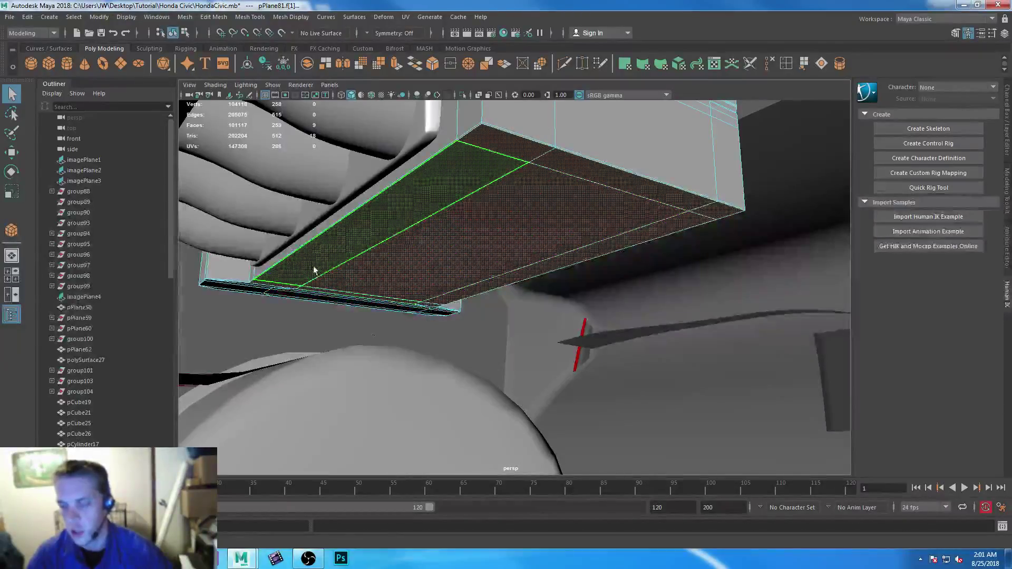
Add the underside faces around the notch at the near end of the block's flange to the selection
middle_click_drag(314, 271, 501, 252, "alt")
left_click_drag(568, 316, 488, 379, "alt")
middle_click_drag(372, 247, 492, 243, "alt")
key("f")
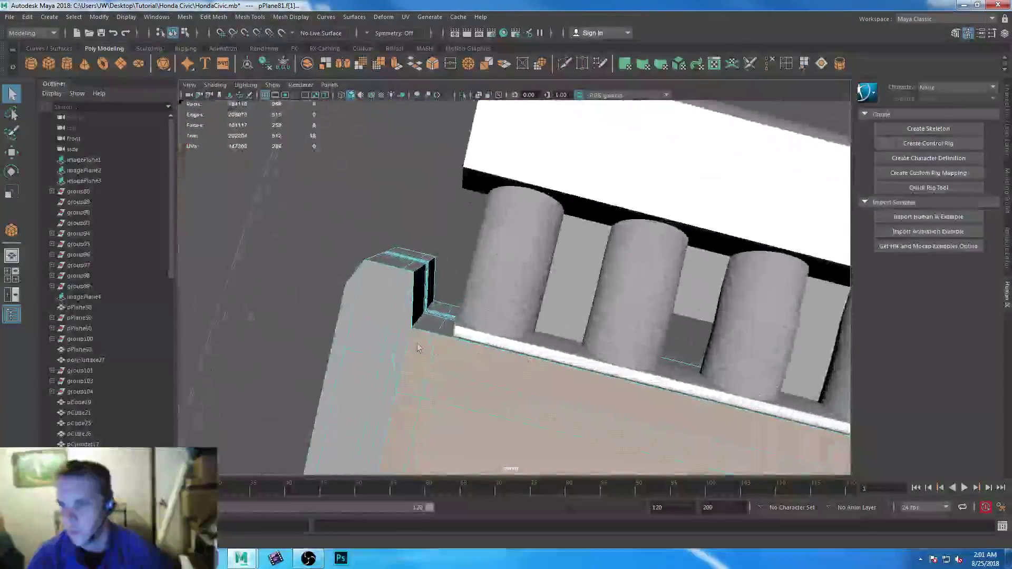
middle_click_drag(416, 343, 484, 269, "alt")
left_click(455, 296, "shift")
left_click(447, 283, "shift")
left_click(421, 268, "shift")
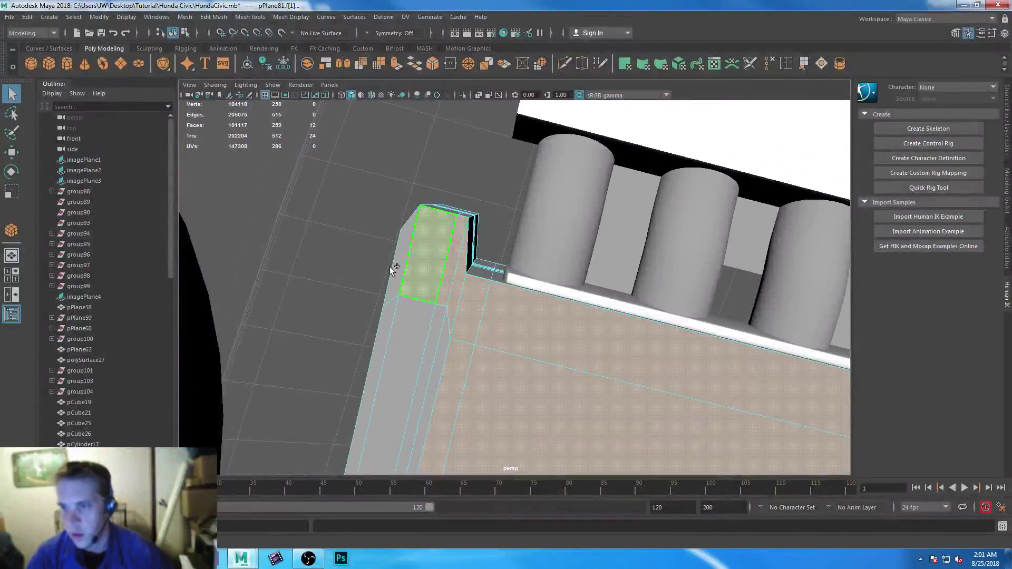
left_click(442, 332, "shift")
Add the remaining underside faces at the far end of the flange to the selection
left_click_drag(479, 346, 536, 204, "alt")
left_click(432, 358, "shift")
left_click(415, 361, "shift")
left_click(382, 357, "shift")
left_click(370, 345, "shift")
scroll(566, 265, "down", 2)
left_click_drag(567, 266, 554, 176, "alt")
middle_click_drag(553, 176, 455, 392, "alt")
key("f")
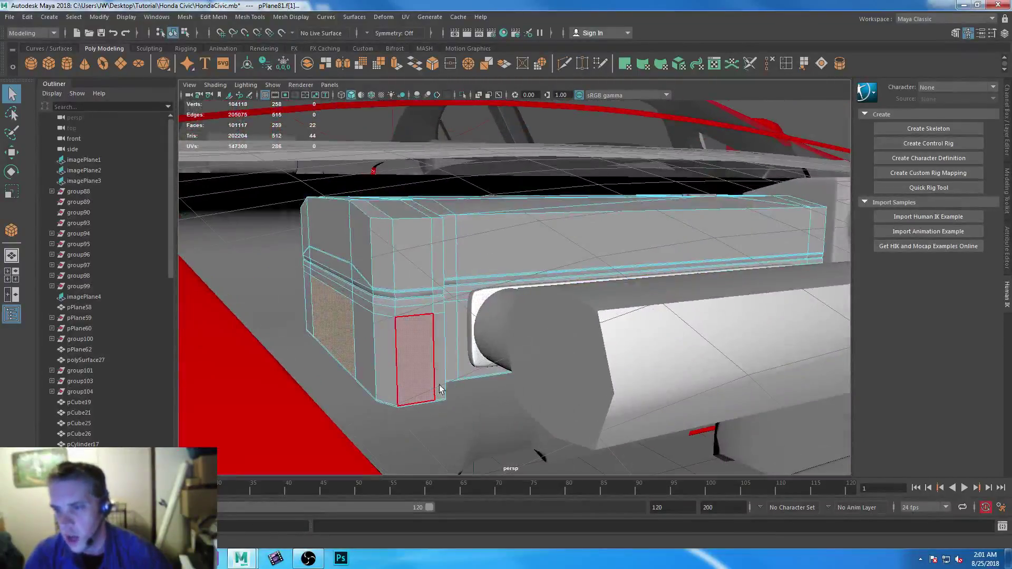
Refine the face selection in the side view to cover the underside and the lowest row of side faces
key("space")
key("space")
middle_click_drag(502, 348, 589, 156, "alt")
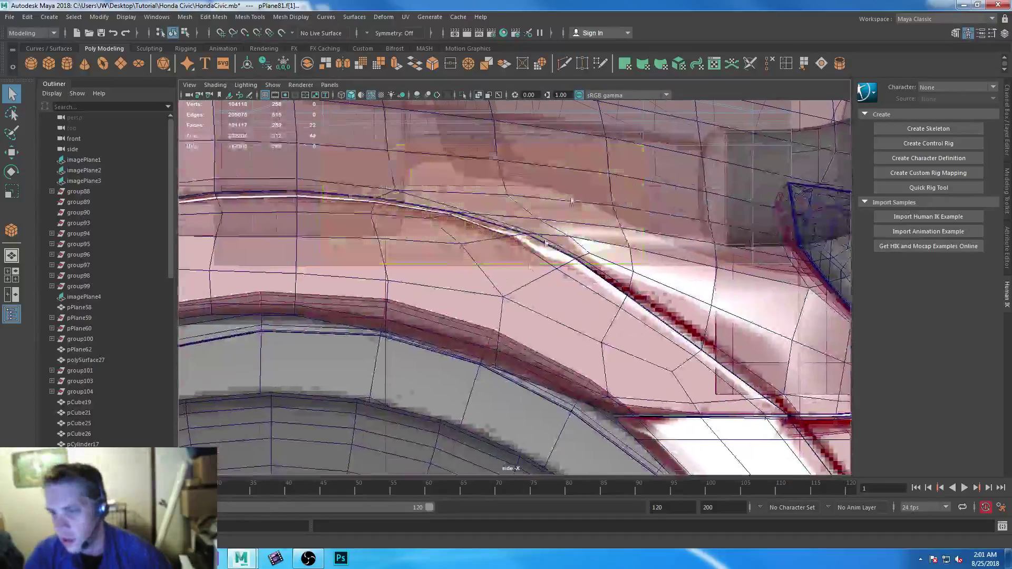
left_click_drag(193, 234, 934, 400)
left_click_drag(213, 187, 707, 194)
Move the selected lower faces down to make the engine block taller, checking the depth from beneath the car
key("space")
key("space")
left_click_drag(627, 254, 573, 313, "alt")
key("w")
left_click_drag(641, 397, 604, 290, "alt")
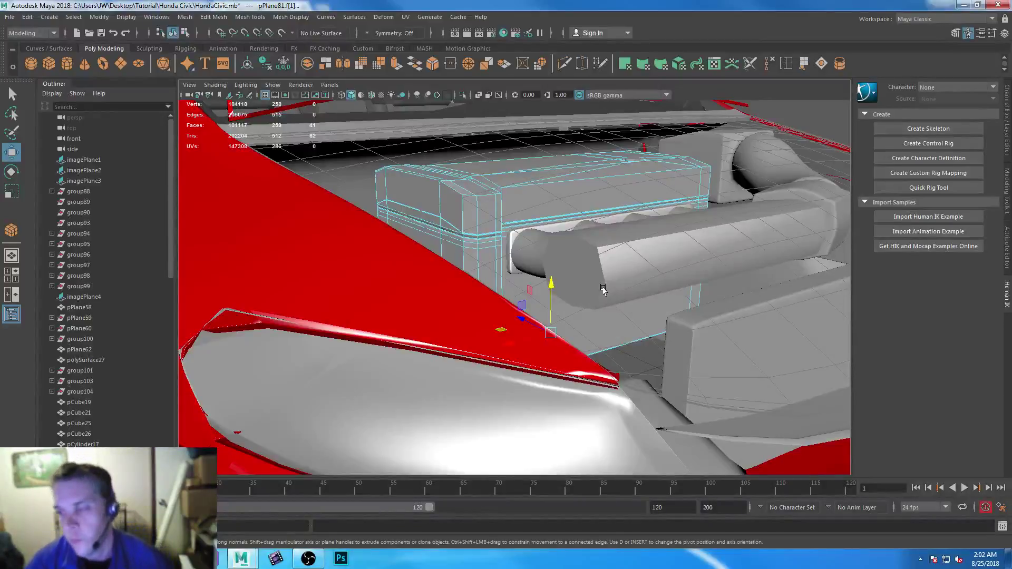
left_click_drag(617, 323, 559, 275, "alt")
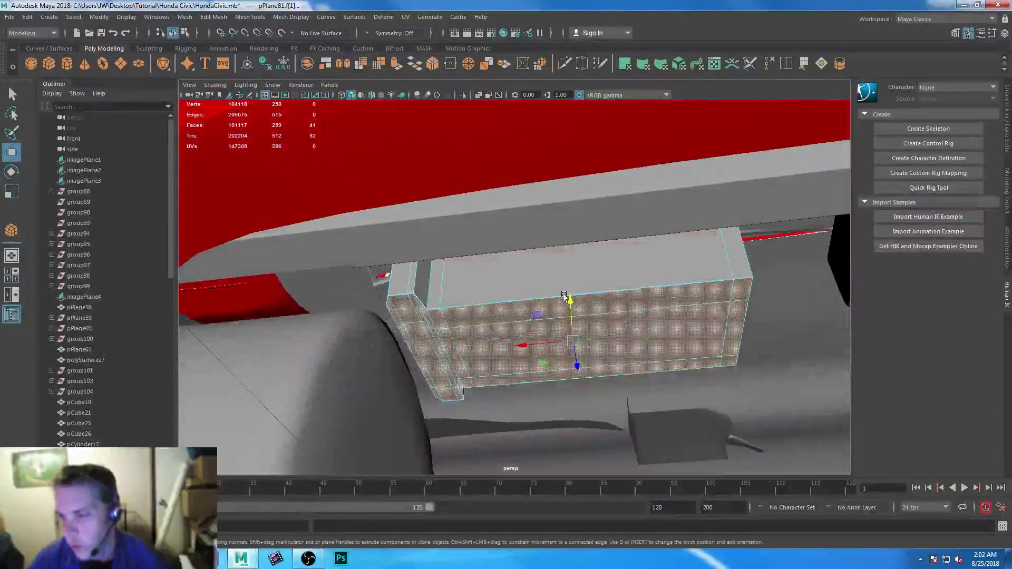
right_click_drag(559, 275, 528, 279, "alt")
left_click_drag(529, 279, 547, 300, "alt")
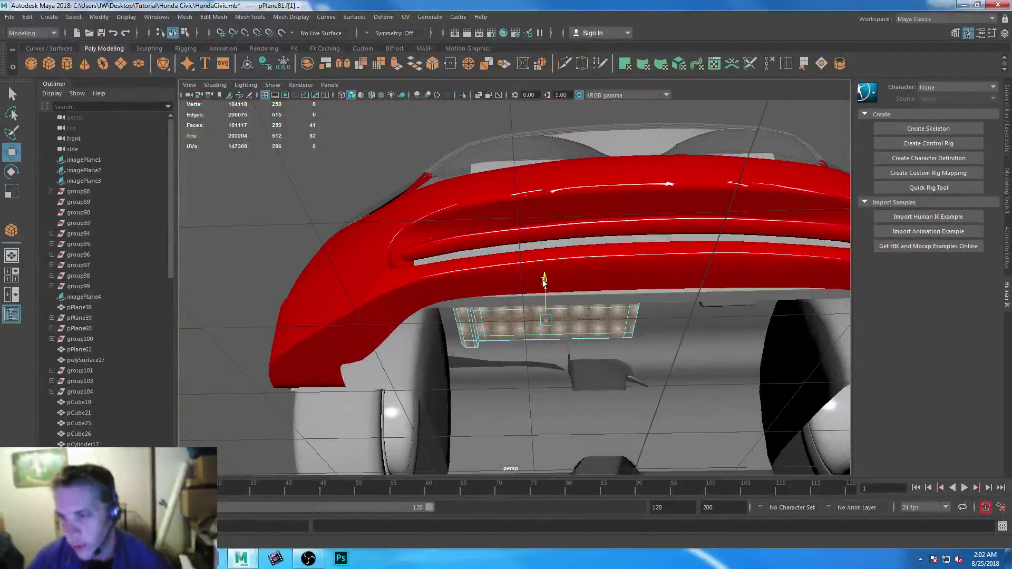
left_click_drag(668, 402, 634, 405, "alt")
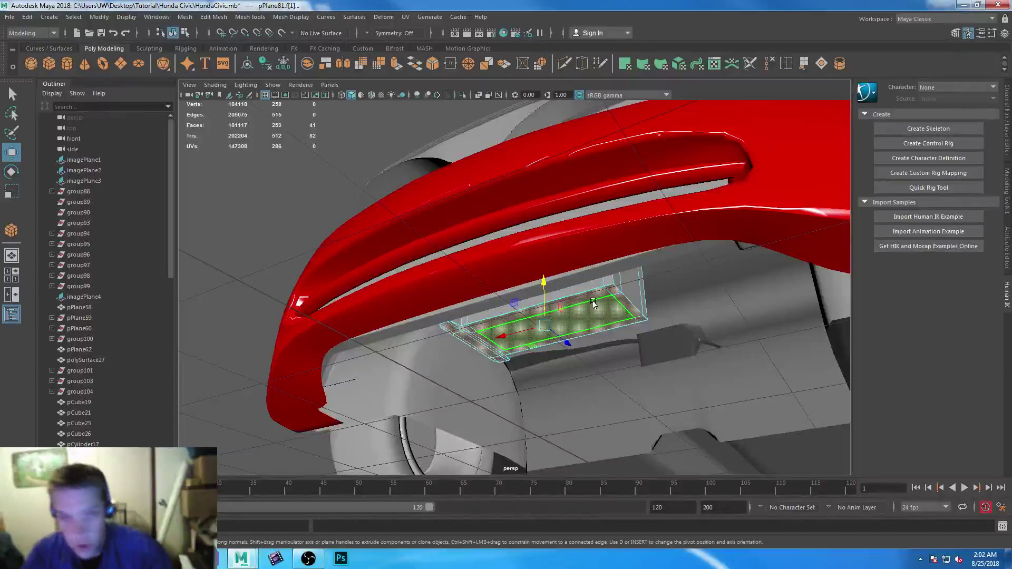
middle_click_drag(623, 273, 580, 200, "alt")
Scale the selected lower faces of the engine block along the vertical axis
scroll(632, 319, "up", 4)
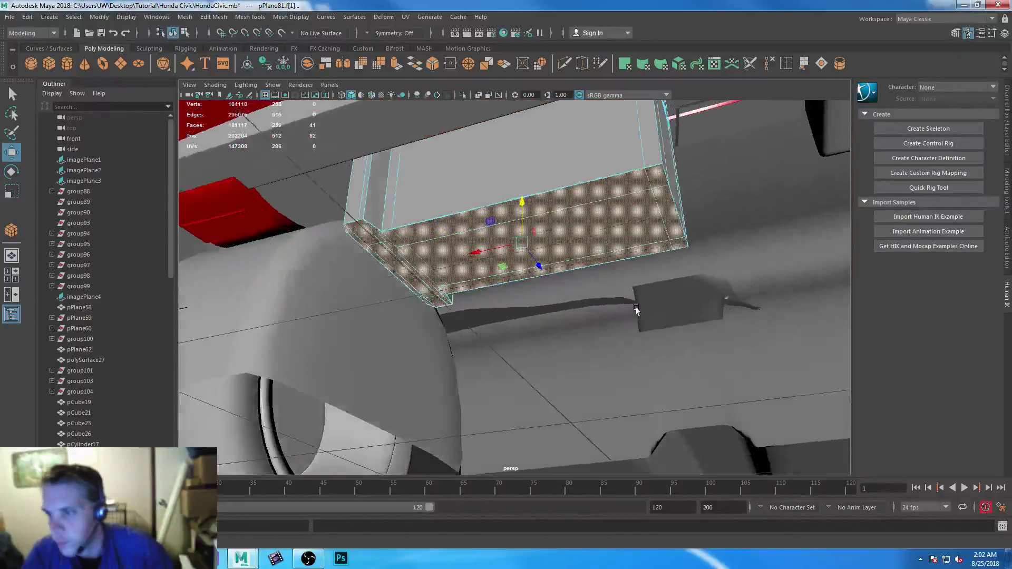
left_click_drag(637, 312, 640, 308, "alt")
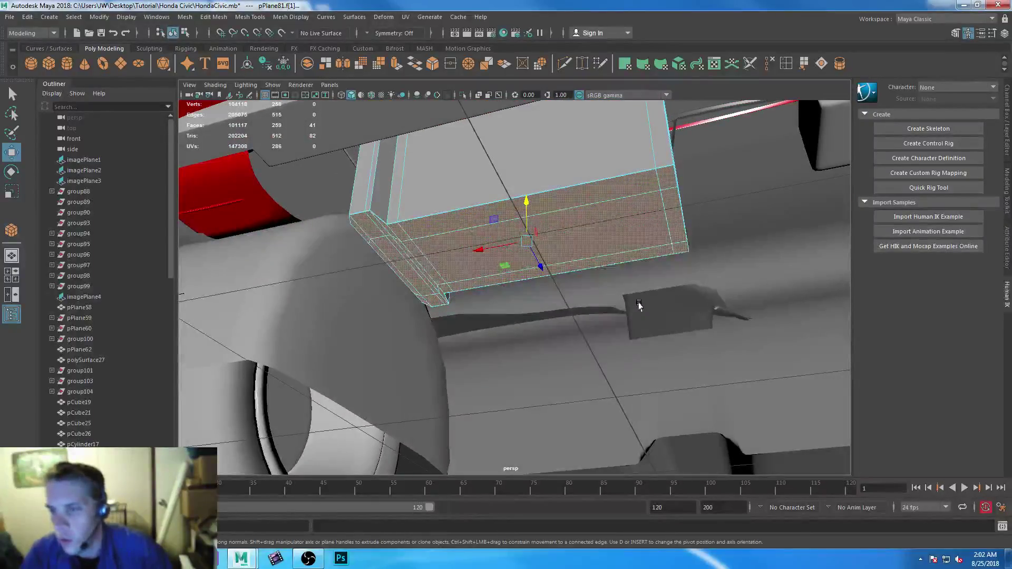
key("r")
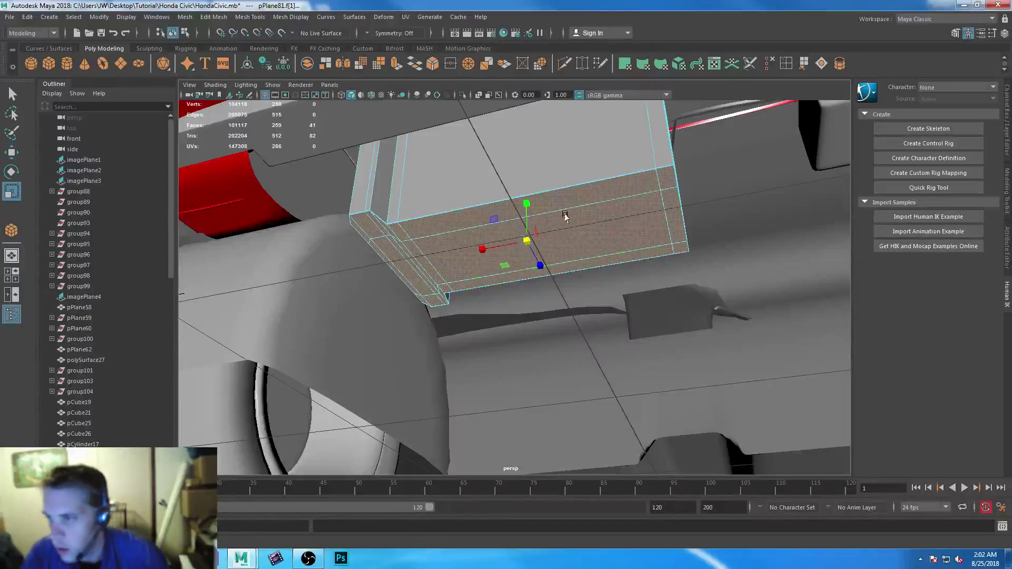
left_click_drag(526, 201, 541, 105)
Deselect the side faces in the side view, keeping only the engine block's underside faces selected
key("space")
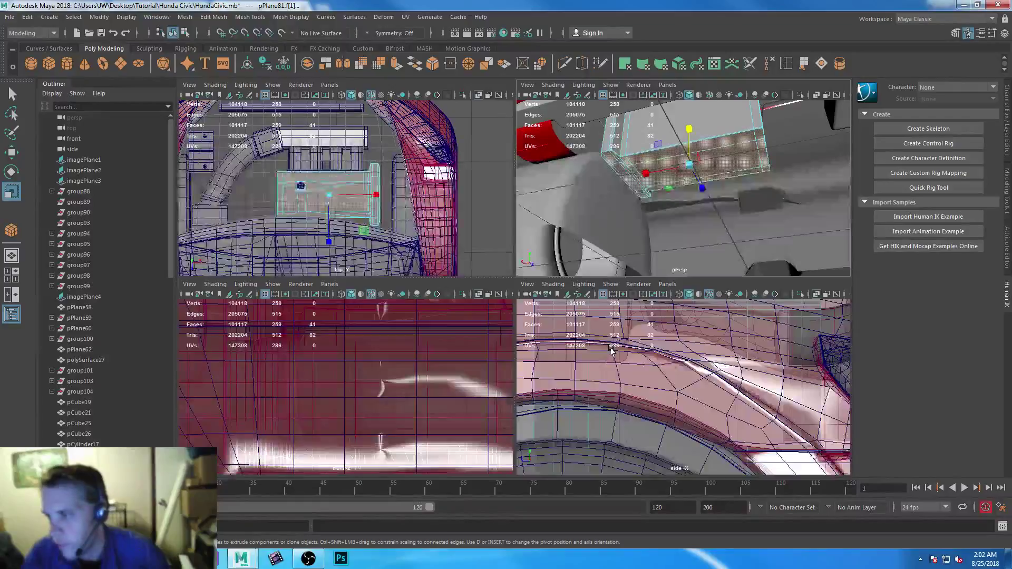
key("space")
scroll(677, 256, "up", 2)
scroll(677, 257, "down", 5)
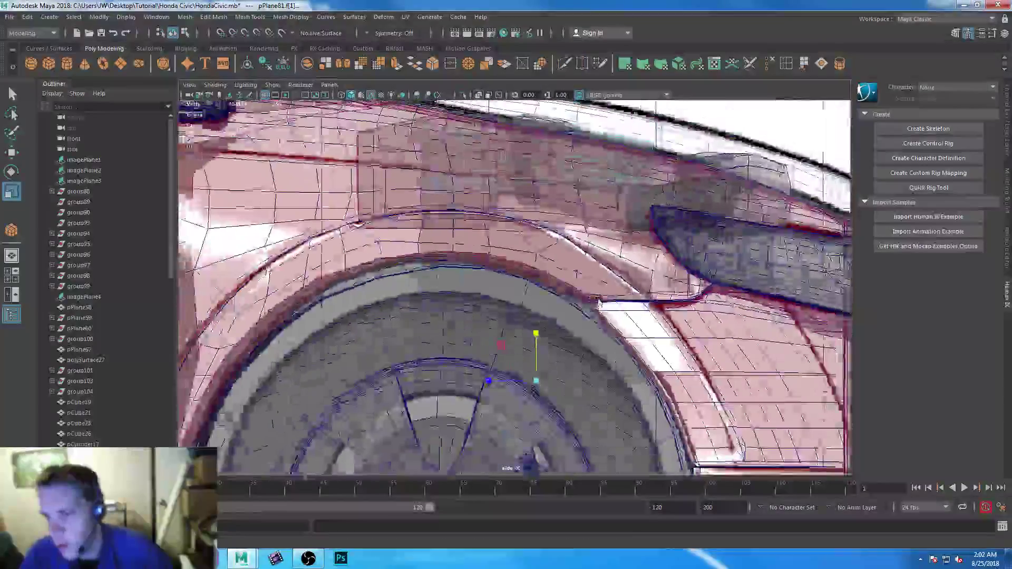
scroll(541, 315, "up", 3)
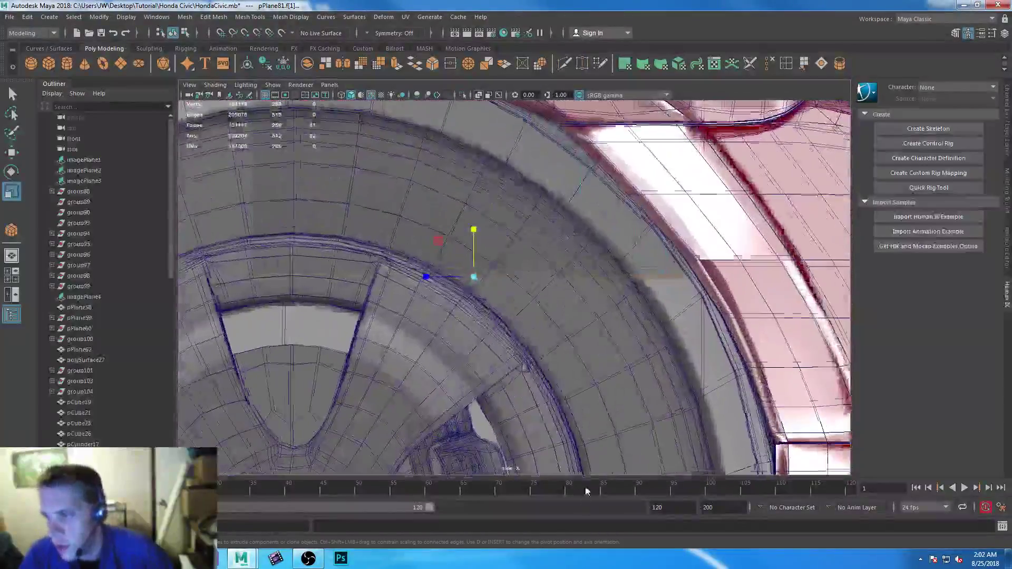
left_click_drag(226, 202, 779, 281, "ctrl")
key("space")
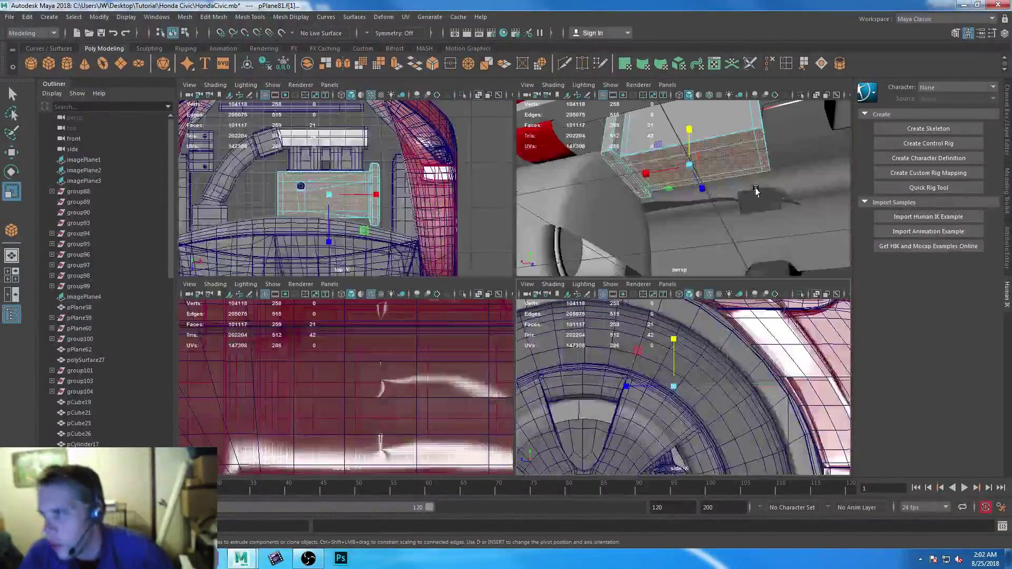
key("space")
left_click_drag(593, 263, 593, 287, "alt")
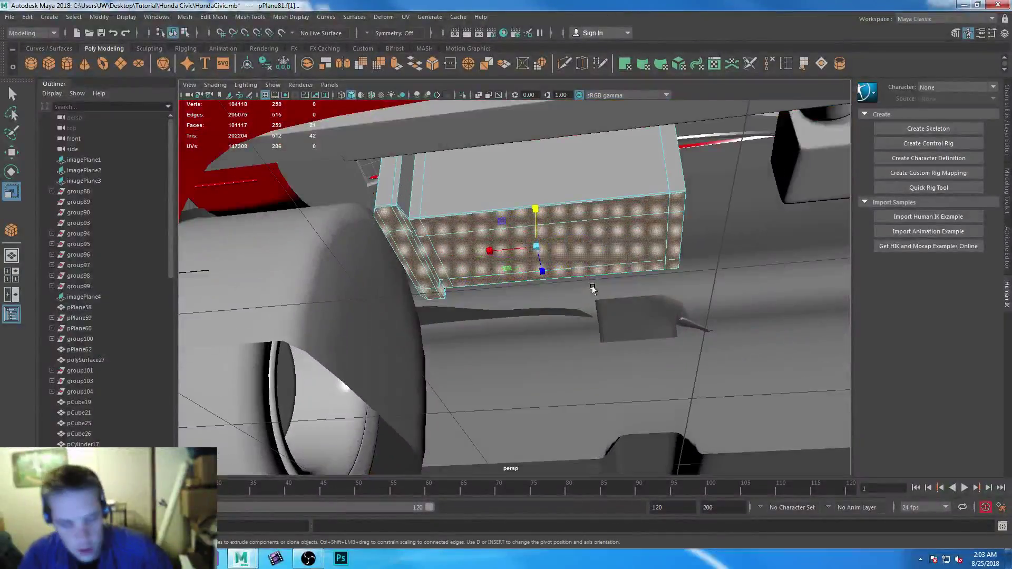
Extrude the engine block's underside faces slightly downward and scale them inward
left_click(396, 64)
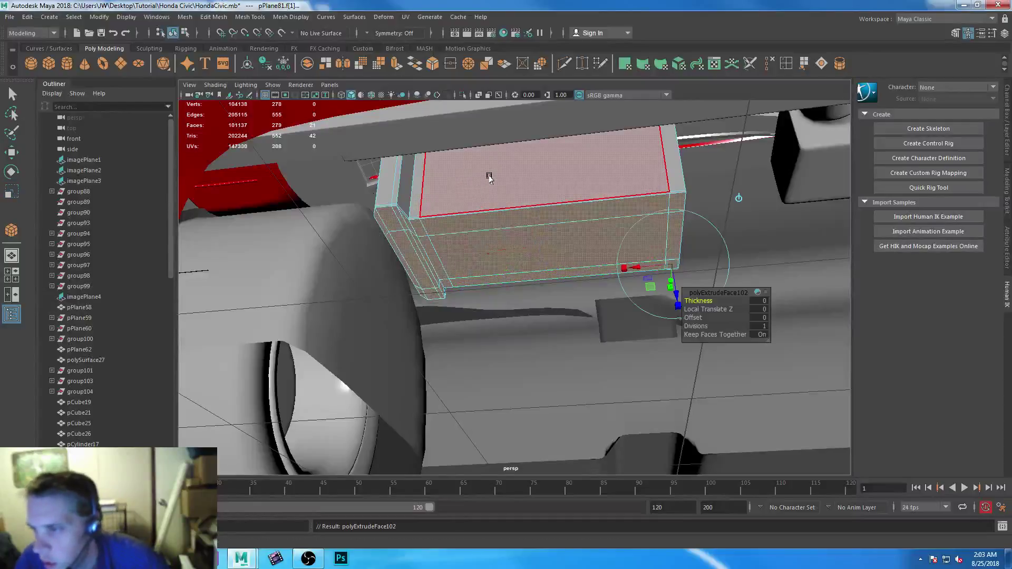
left_click_drag(536, 206, 537, 207)
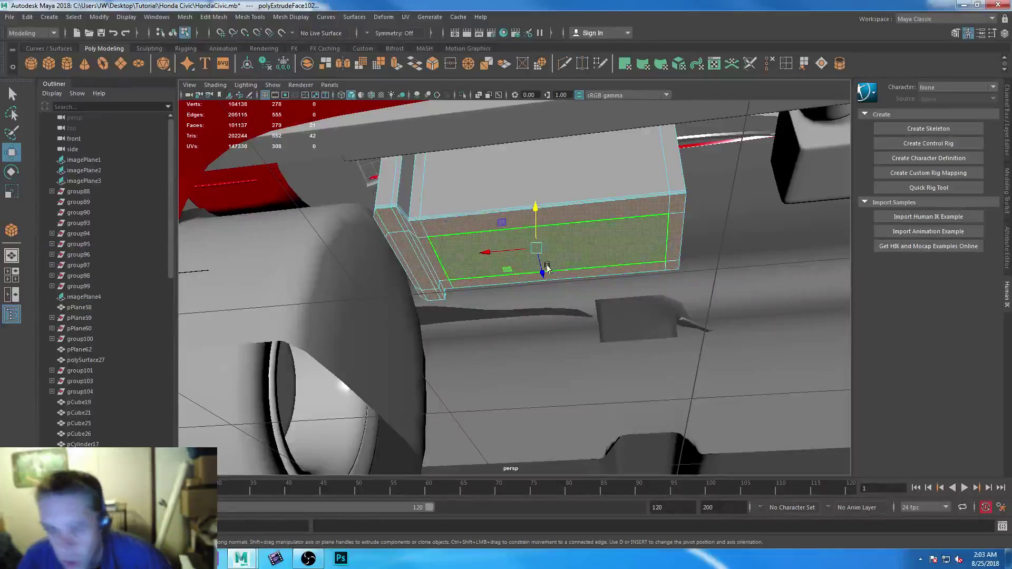
key("r")
left_click_drag(533, 252, 487, 252)
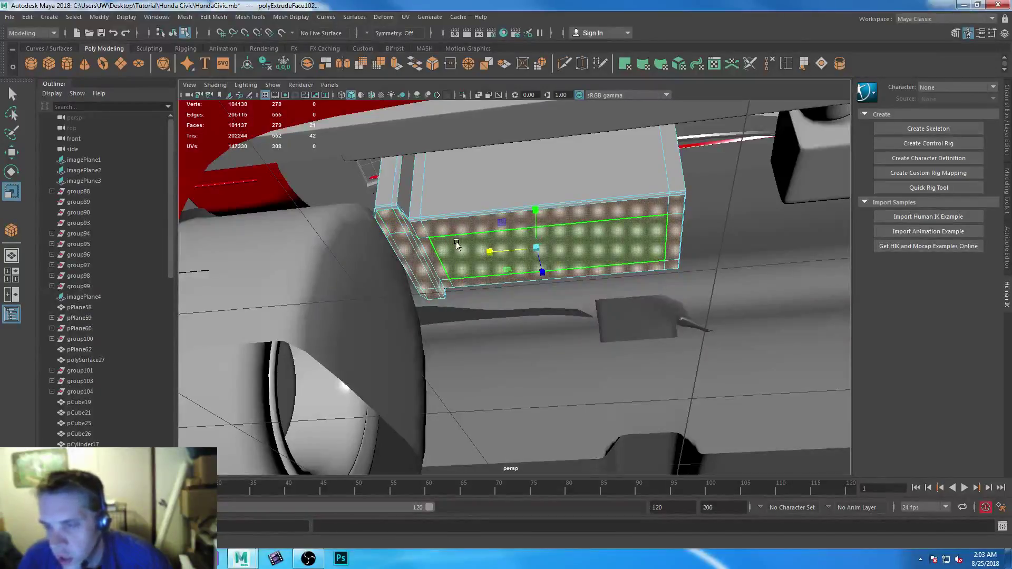
Extrude the underside faces again, scale them slightly back outward and offset them about 0.013 along local Z to form a thin groove
left_click(393, 61)
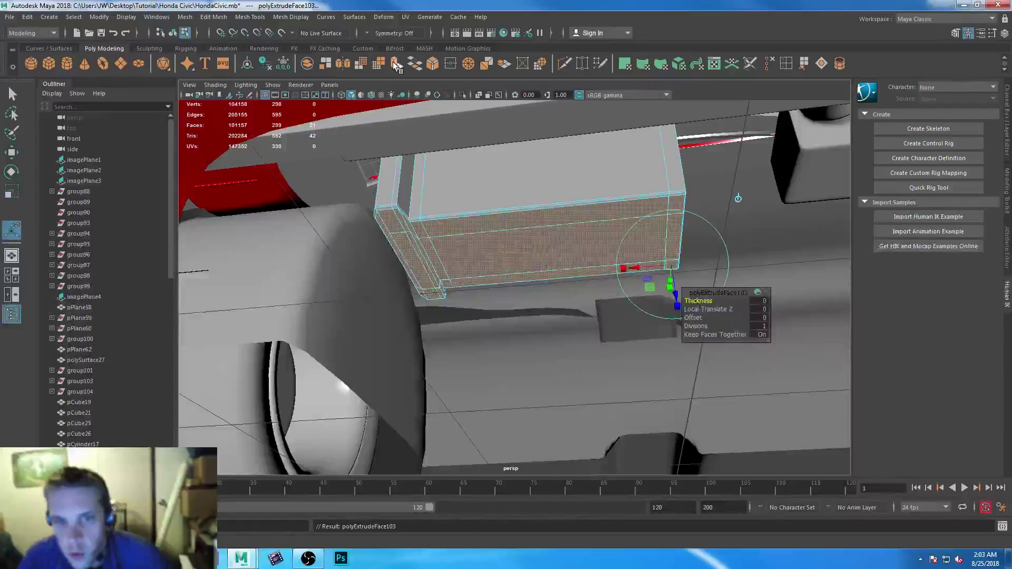
left_click(623, 270)
left_click(670, 265)
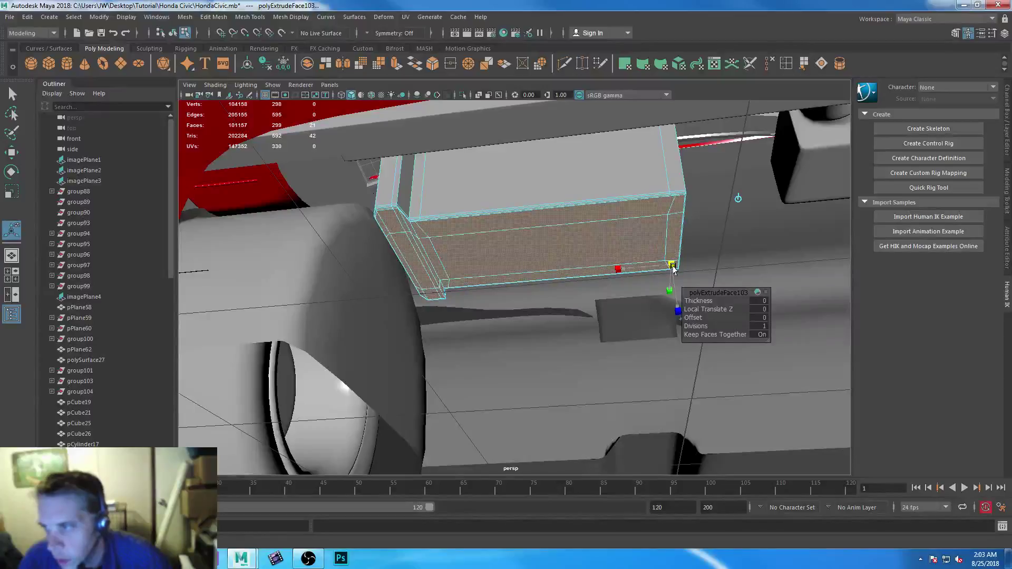
left_click(672, 266)
left_click(675, 296)
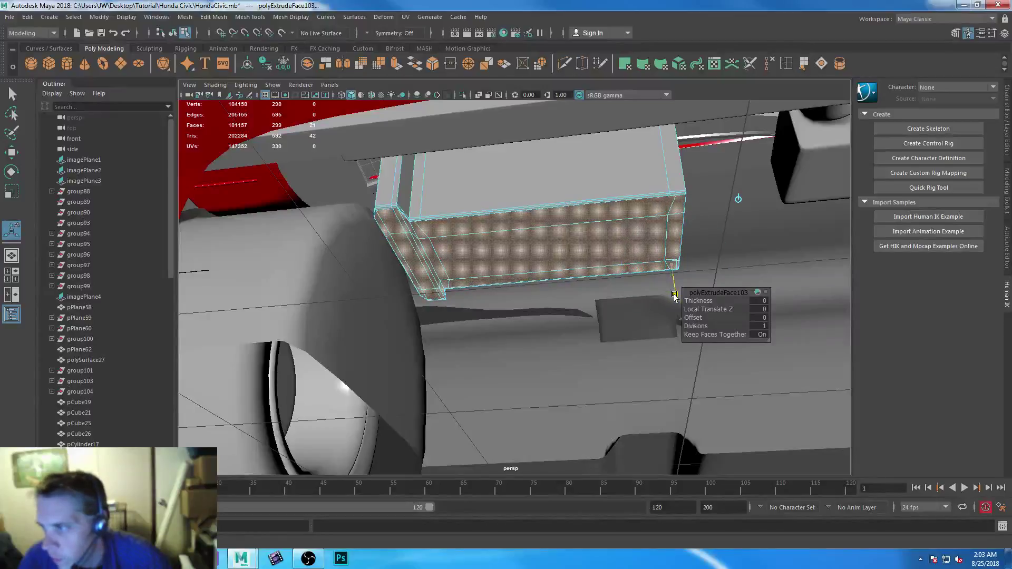
left_click(675, 296)
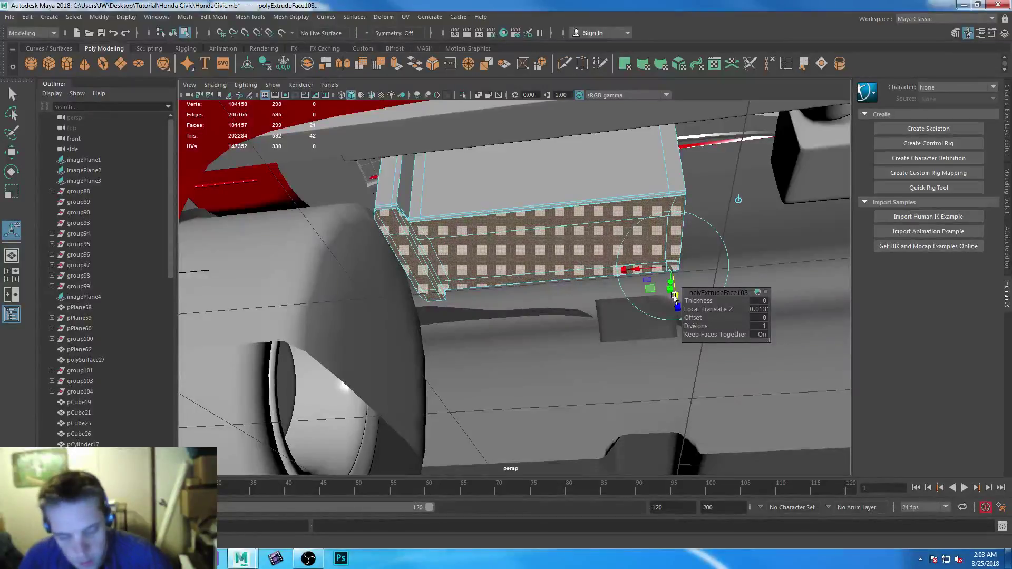
Extrude the underside faces once more and move them down to form a lower section of the engine block
key("ctrl+e")
key("w")
left_click_drag(534, 209, 535, 240)
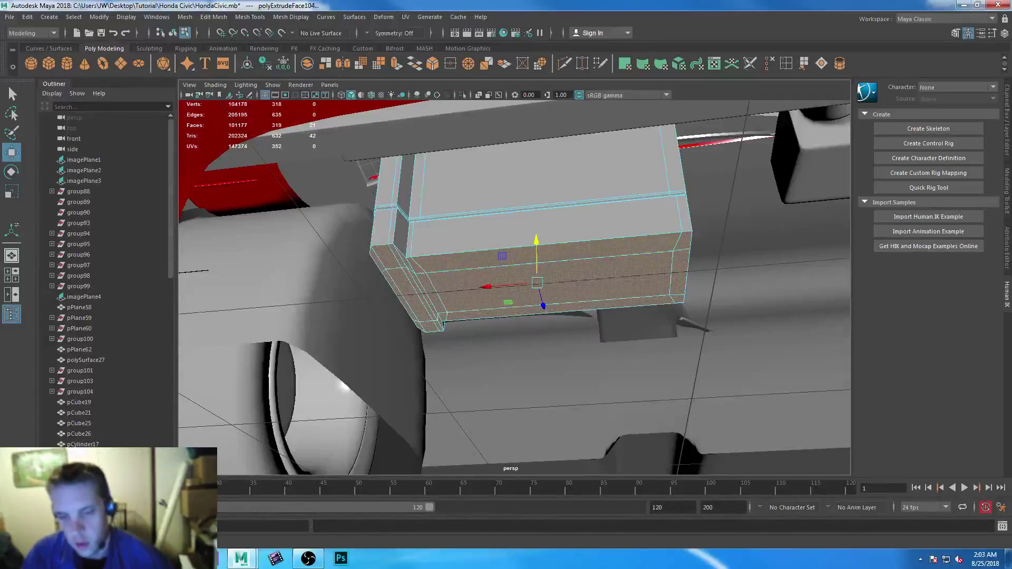
Switch to the browser, look through the k20z3 engine image results for views of the lower engine block, and return to Maya
key("alt+Tab")
left_click(152, 8)
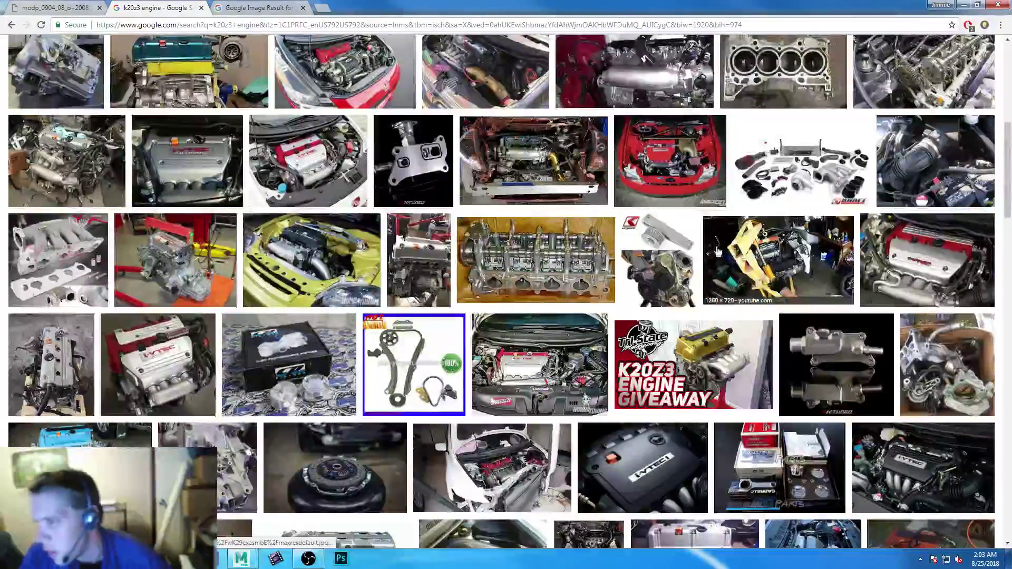
scroll(700, 256, "down", 7)
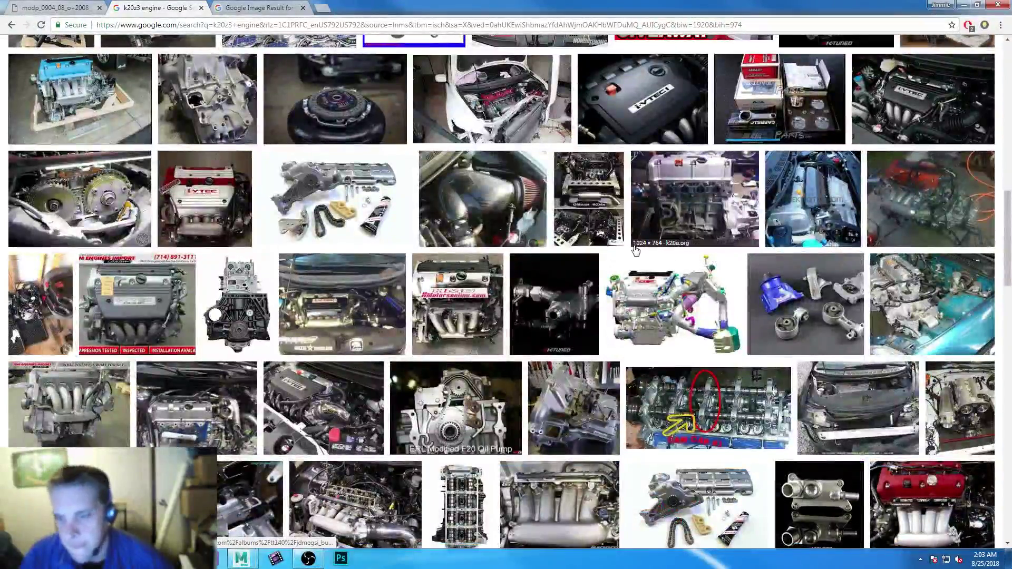
scroll(671, 261, "down", 4)
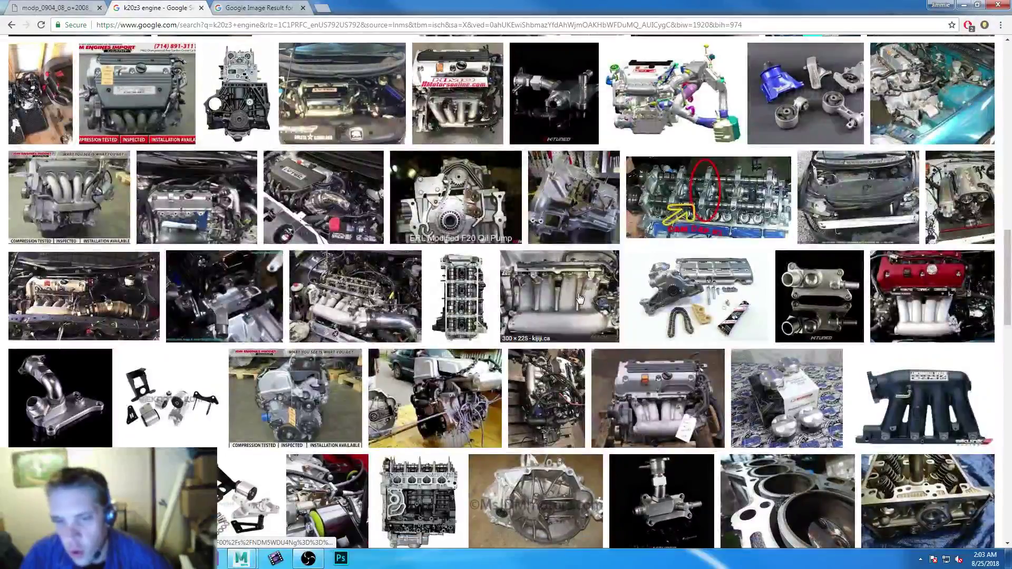
scroll(578, 298, "down", 3)
scroll(575, 299, "down", 3)
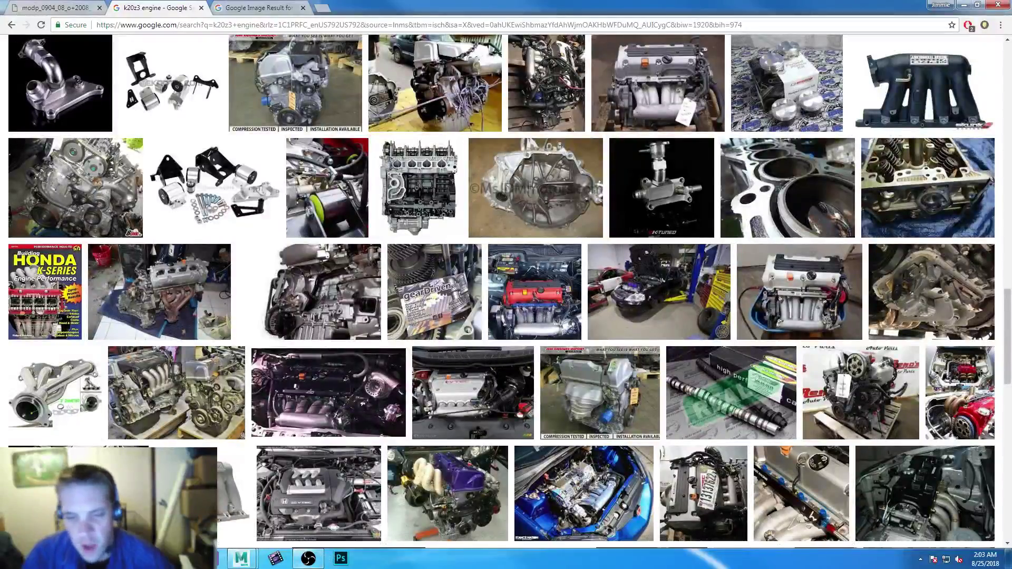
left_click(241, 559)
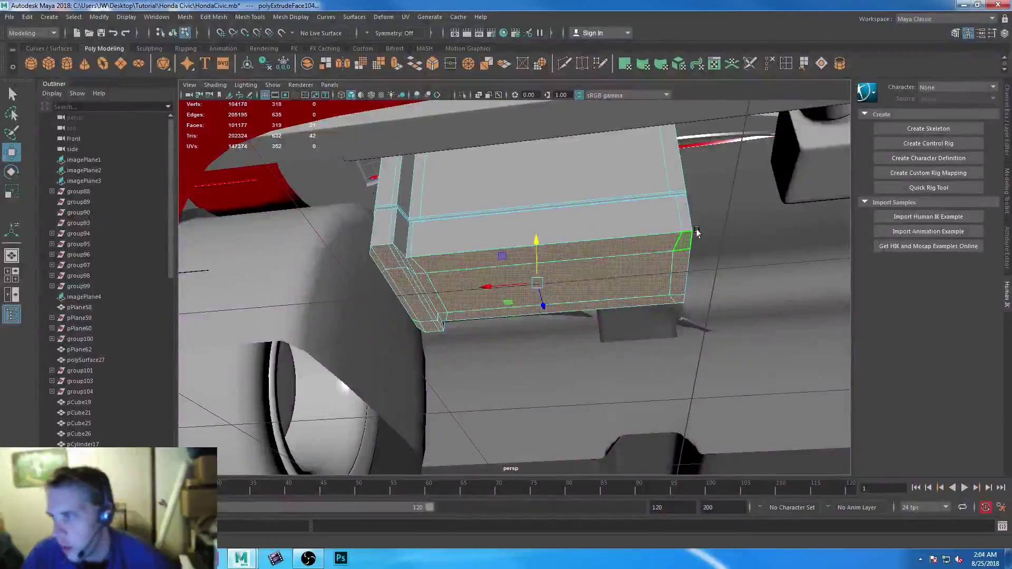
Preview the engine block smoothed and examine the groove between its upper and lower sections up close
middle_click_drag(639, 217, 577, 217, "alt")
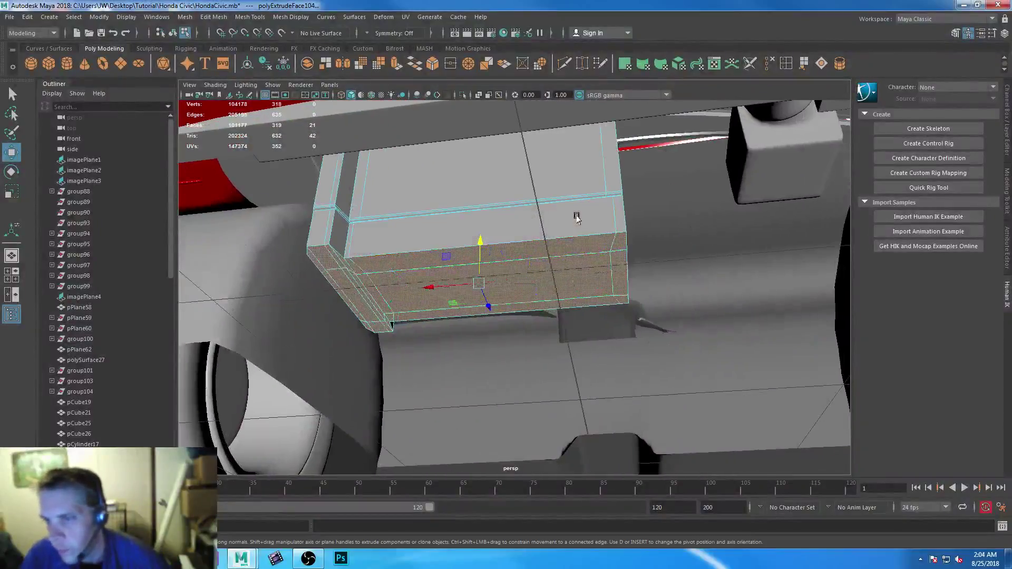
key("3")
left_click_drag(560, 249, 488, 277, "alt")
right_click_drag(487, 277, 560, 409, "alt")
middle_click_drag(505, 236, 530, 311, "alt")
left_click_drag(530, 312, 569, 332, "alt")
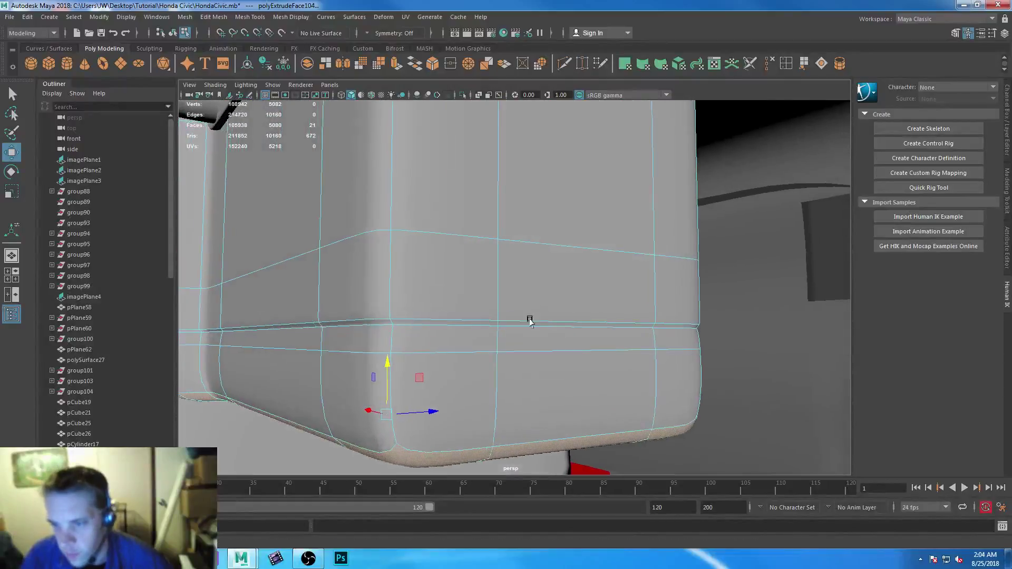
right_click_drag(524, 302, 554, 342, "alt")
left_click_drag(553, 344, 554, 327, "alt")
key("1")
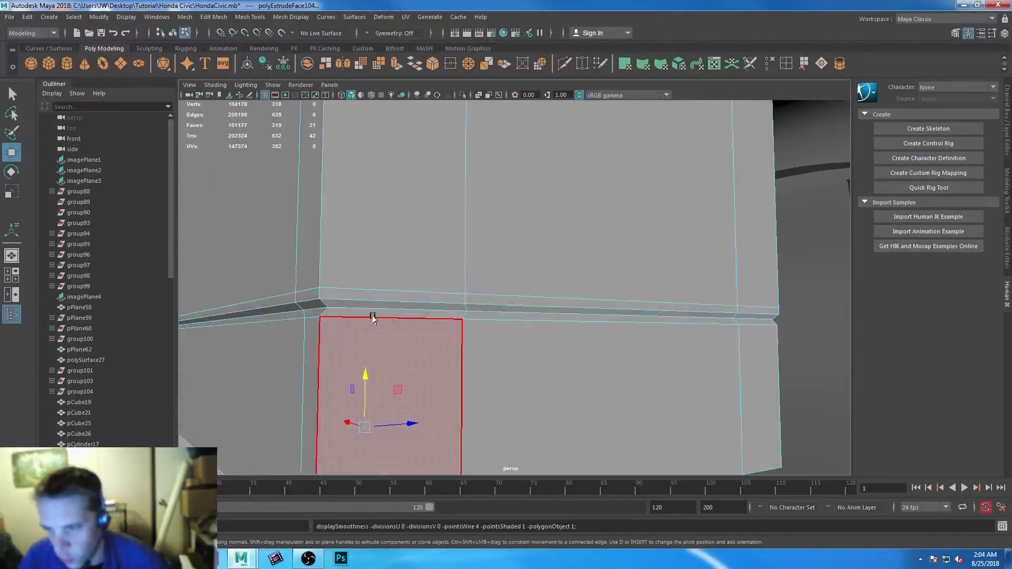
Select the two short groove edges at the narrow end of the block and shift them slightly along the X axis
left_click_drag(369, 301, 280, 323, "alt")
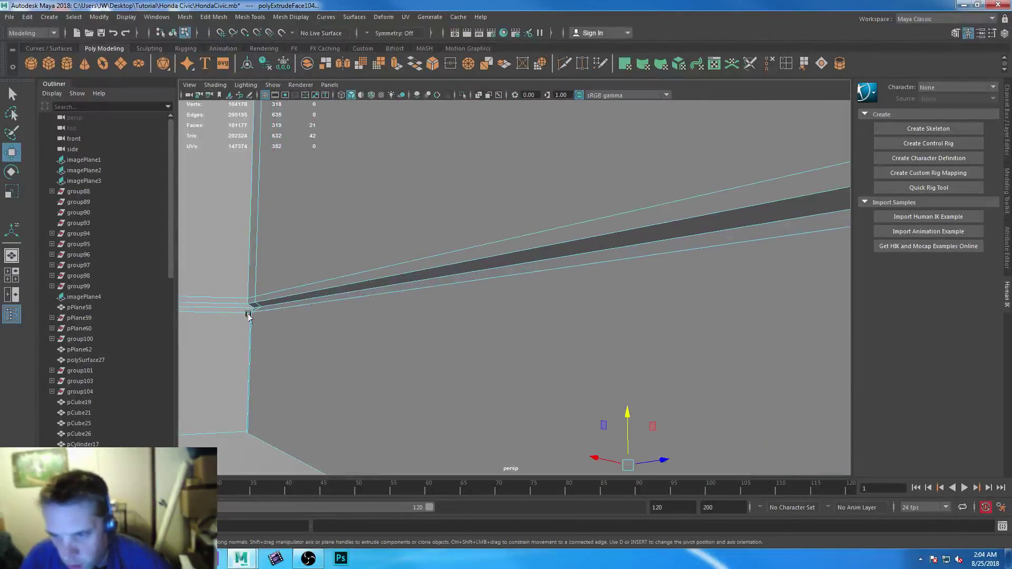
right_click_drag(232, 307, 224, 207)
left_click(230, 309)
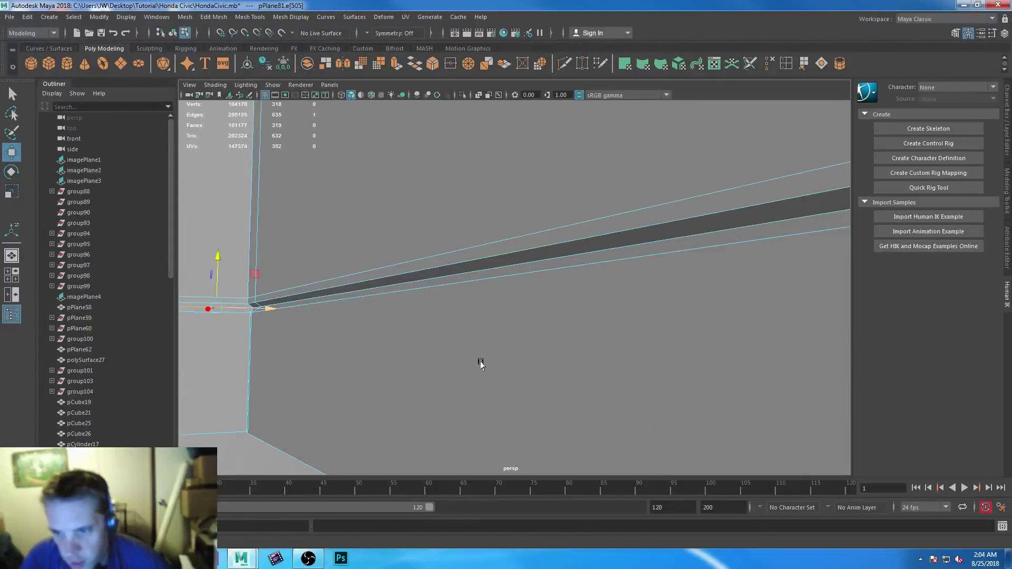
middle_click_drag(479, 361, 443, 353, "alt")
right_click_drag(442, 353, 416, 313, "alt")
mouse_move(416, 314)
left_mouse_down("alt")
mouse_move(456, 300)
mouse_move(404, 301)
left_mouse_up("alt")
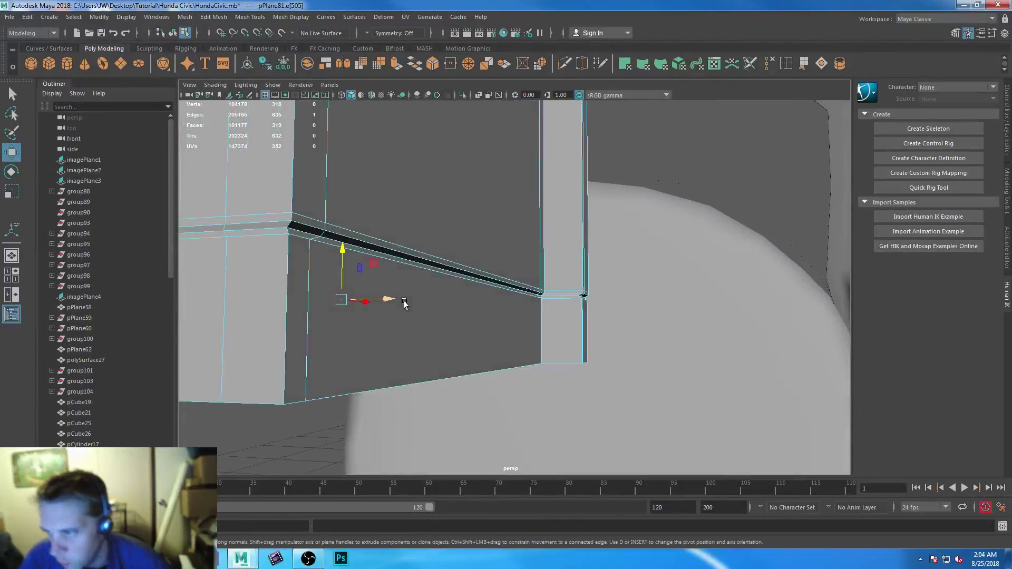
left_click(554, 296, "shift")
left_click_drag(554, 296, 574, 384, "alt")
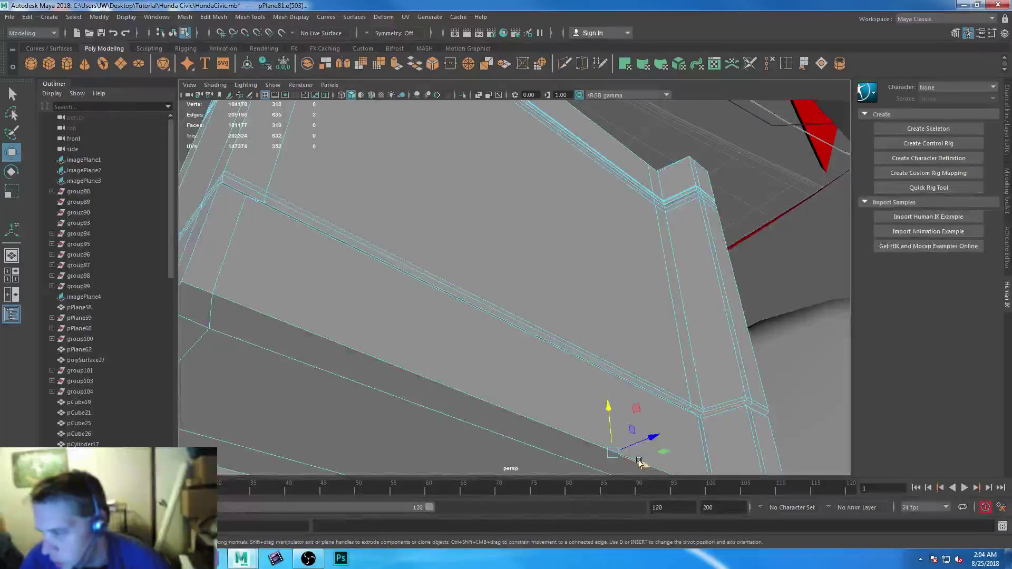
left_click_drag(645, 465, 647, 465, "ctrl+shift")
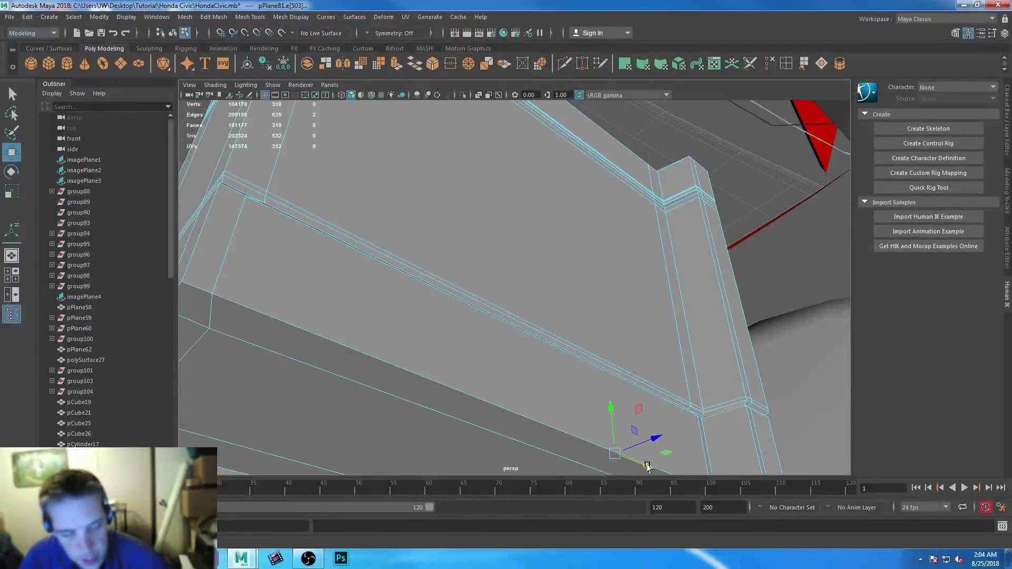
Check the groove in smooth preview and insert an edge loop around the lower section just below the groove
key("3")
left_click_drag(425, 341, 524, 330, "alt")
key("1")
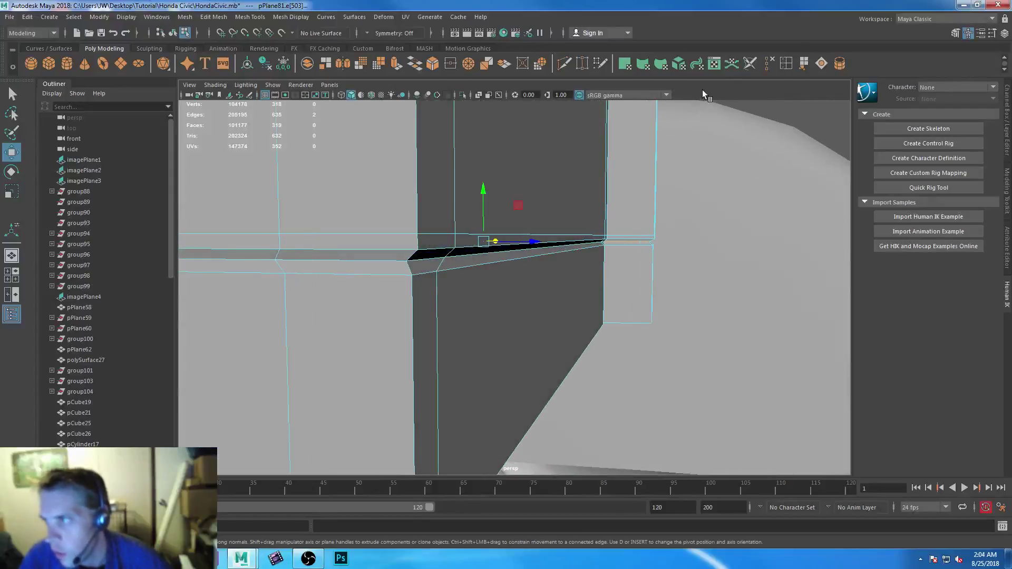
right_click_drag(435, 308, 413, 282, "shift")
left_click_drag(412, 281, 412, 275)
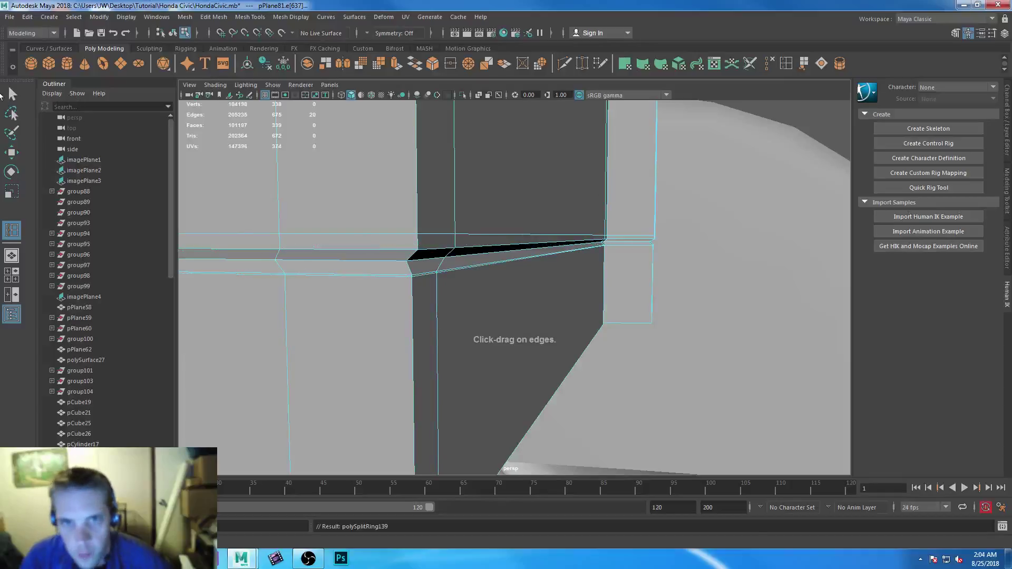
Select the edge loop above the groove and move it down close to the groove's upper edge
left_click(11, 94)
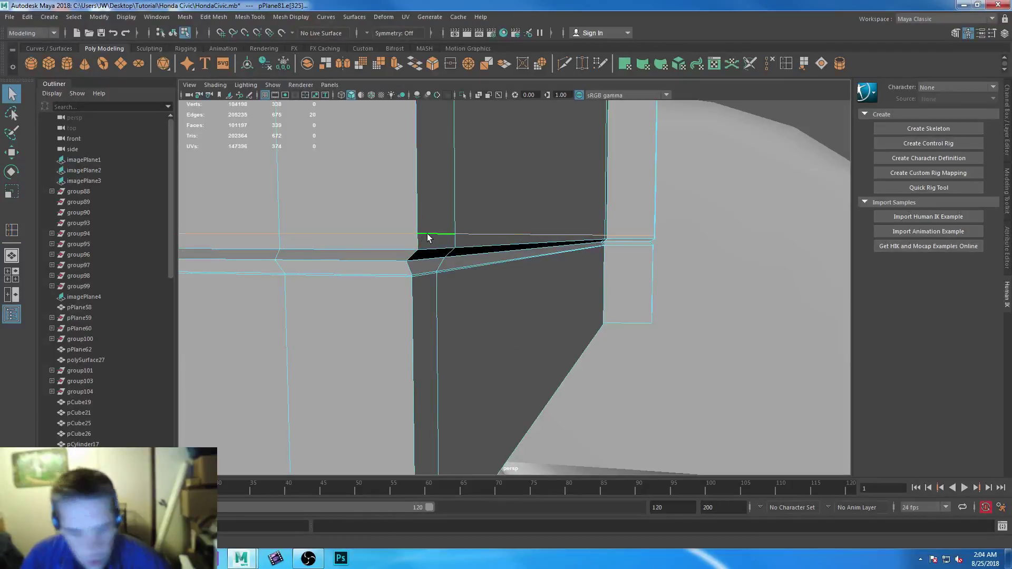
key("w")
left_click_drag(395, 185, 391, 187)
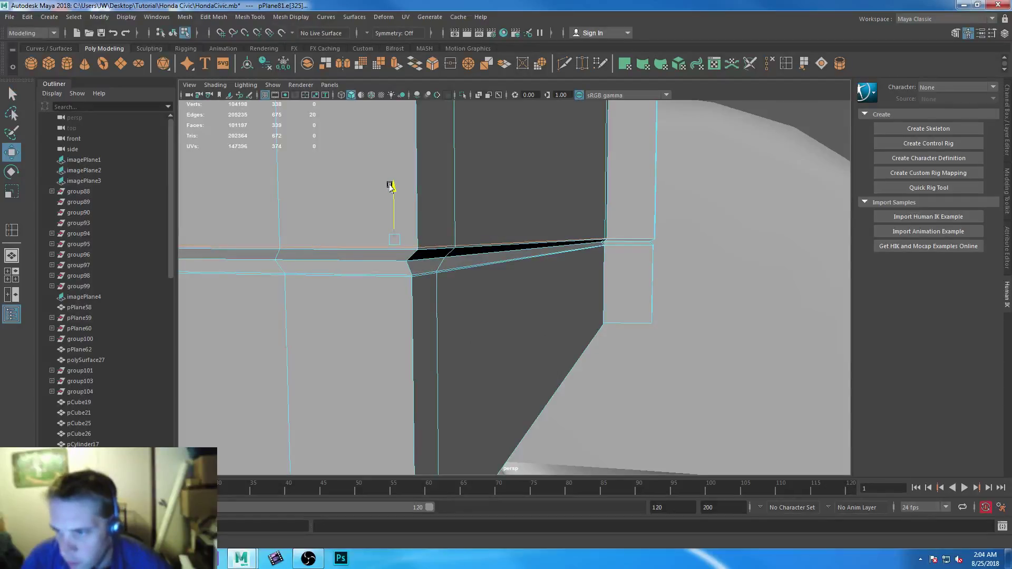
Select the edge loops bordering the groove, scale them together vertically to narrow it, and preview the smoothed result
left_click(429, 253)
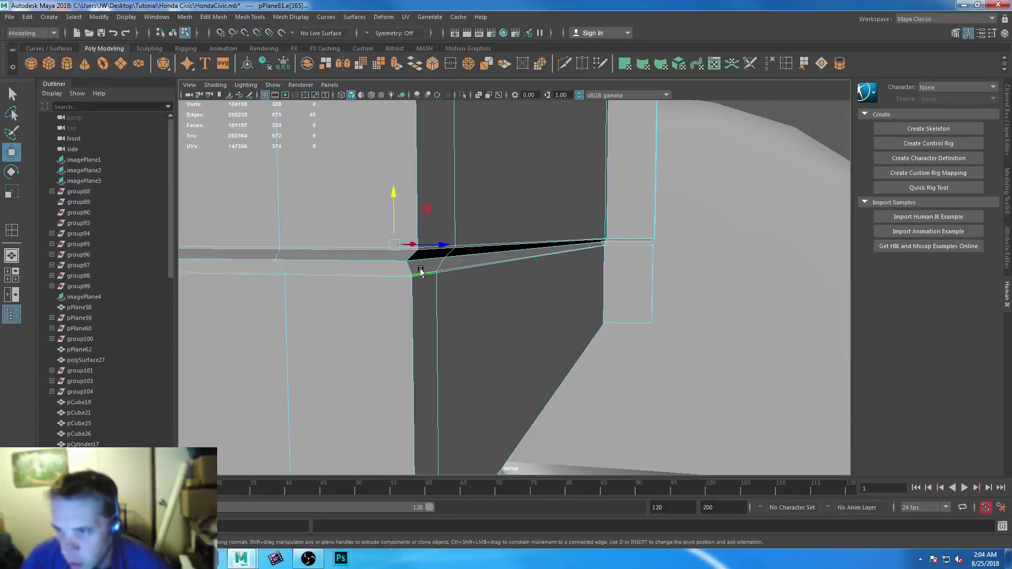
key("r")
left_click_drag(393, 199, 394, 230)
key("3")
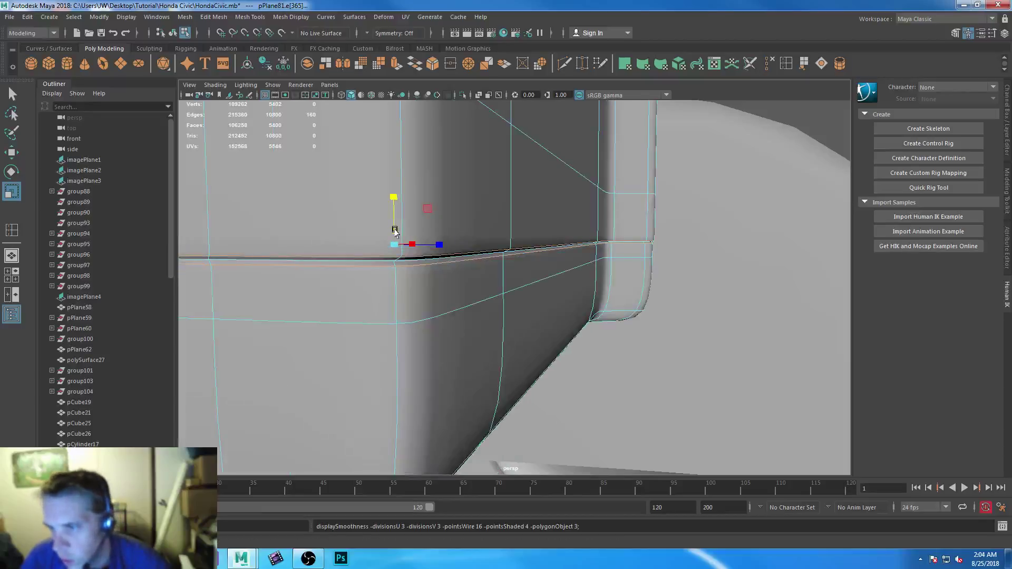
Return to the unsmoothed display and select all the underside faces of the narrow flange at the block's end
left_click(12, 94)
left_click_drag(464, 314, 477, 219, "alt")
right_click_drag(363, 212, 414, 197)
key("1")
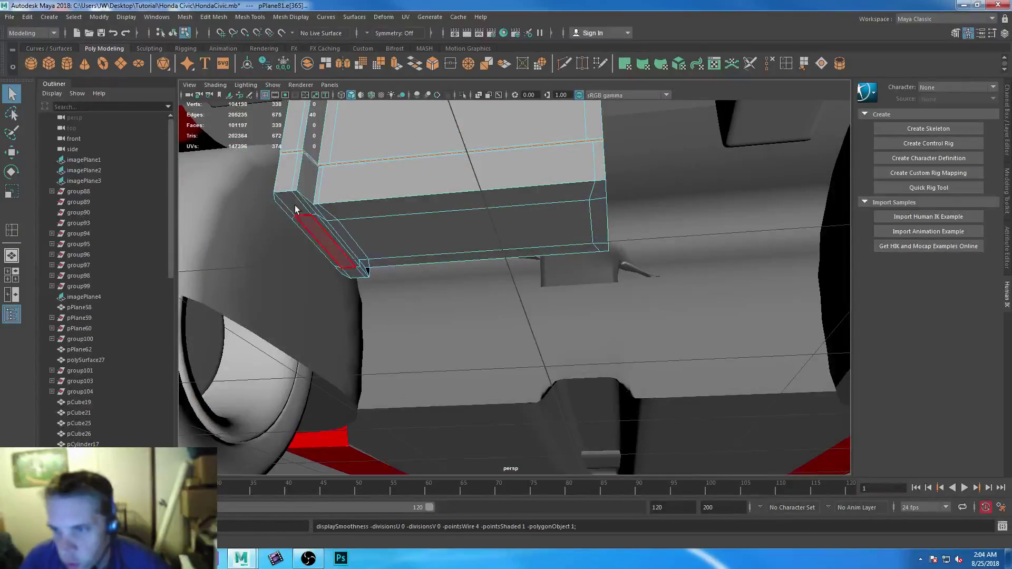
left_click(281, 206)
left_click(297, 205, "shift")
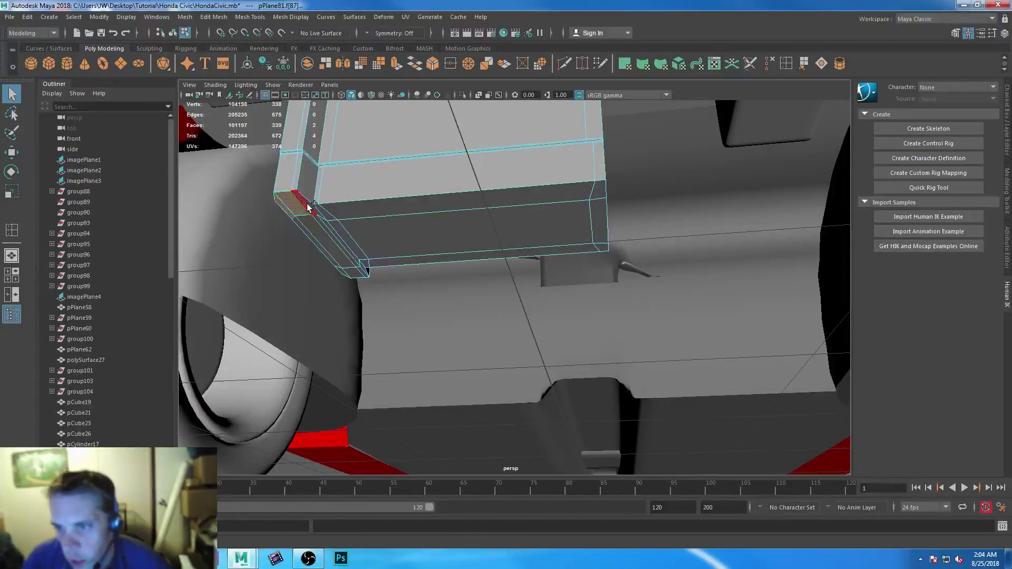
left_click(325, 215, "shift")
left_click(337, 235, "shift")
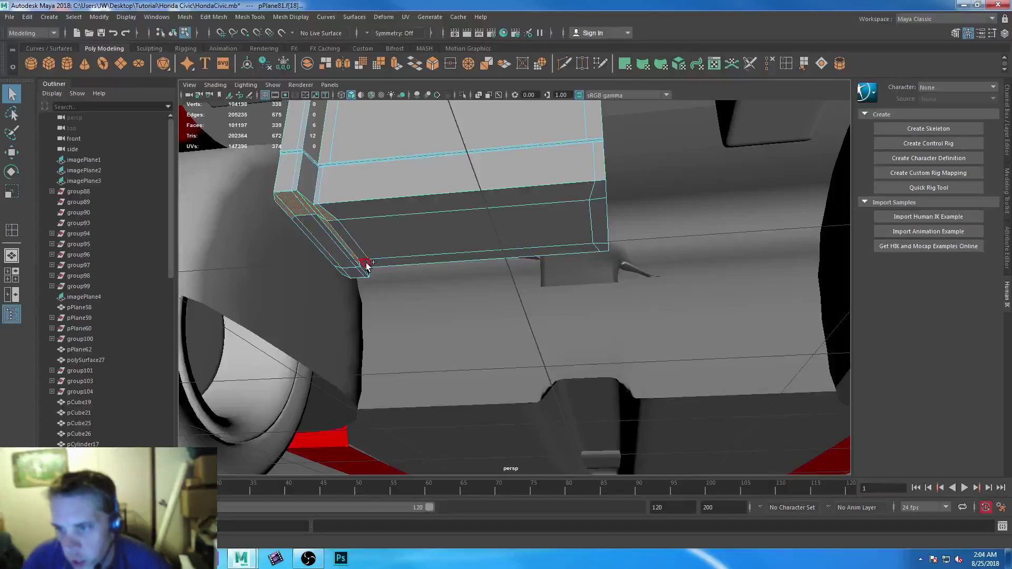
left_click(362, 256, "shift")
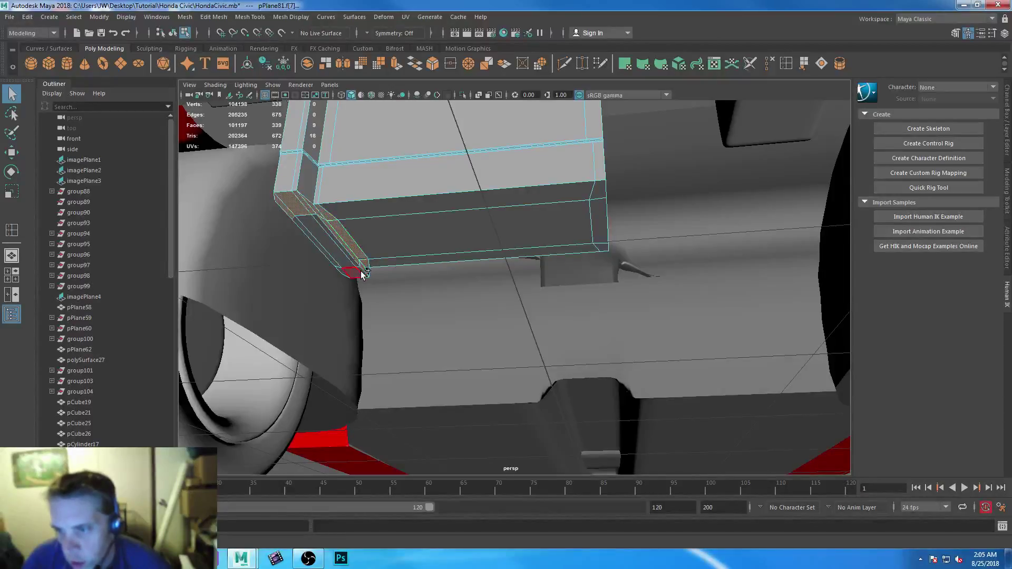
left_click(349, 263, "shift")
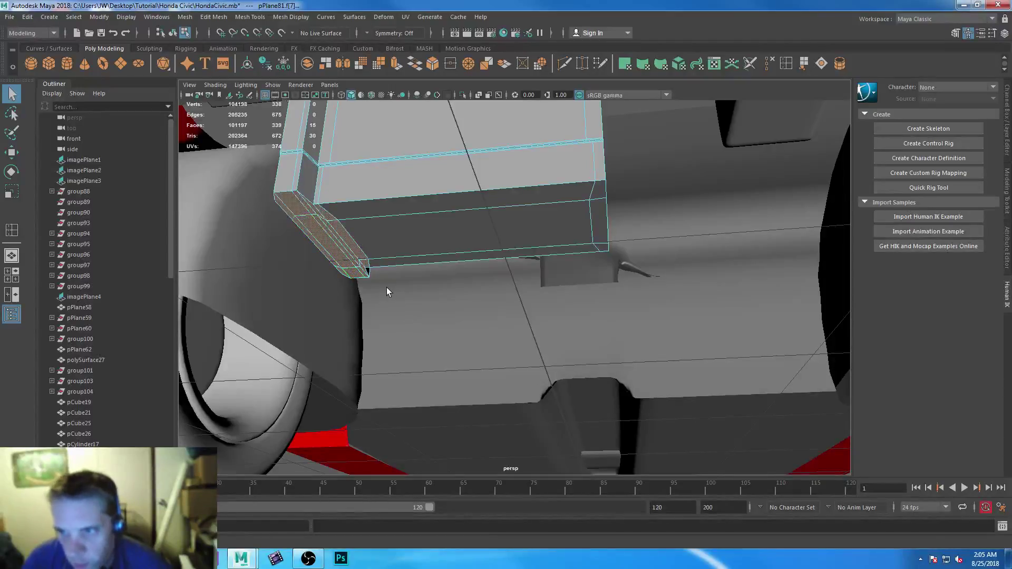
Turn on X-ray display and deselect any stray faces above the flange's underside, ready for moving the selection
key("f")
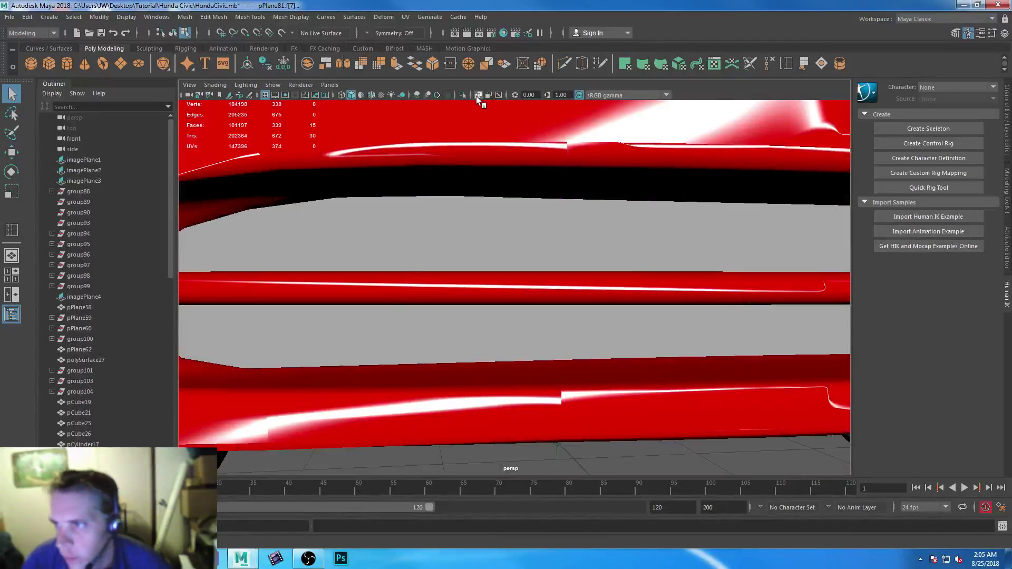
left_click(478, 95)
left_click_drag(429, 287, 434, 288, "alt")
left_click_drag(263, 157, 470, 239, "ctrl")
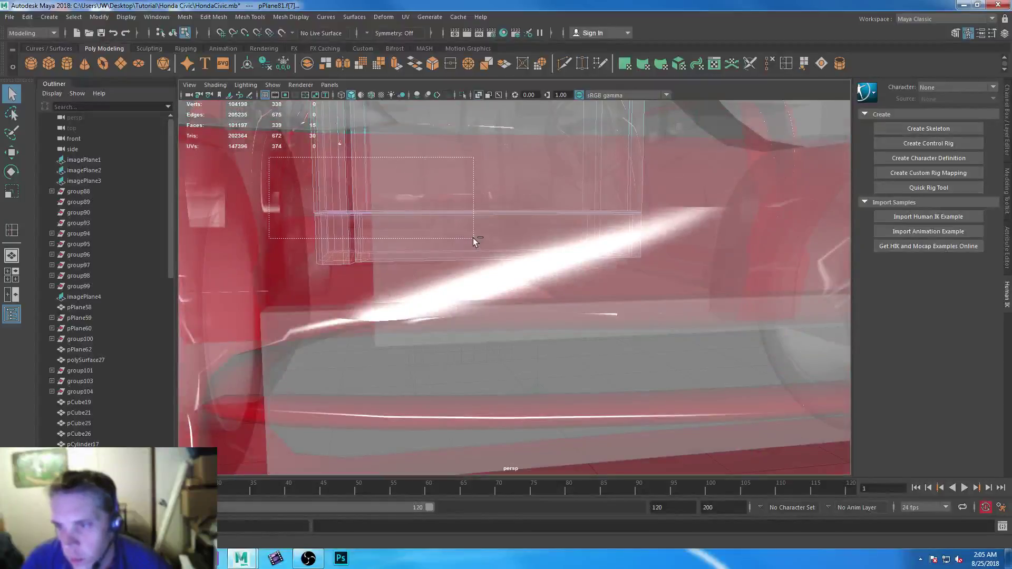
left_click_drag(447, 325, 437, 330, "alt")
key("w")
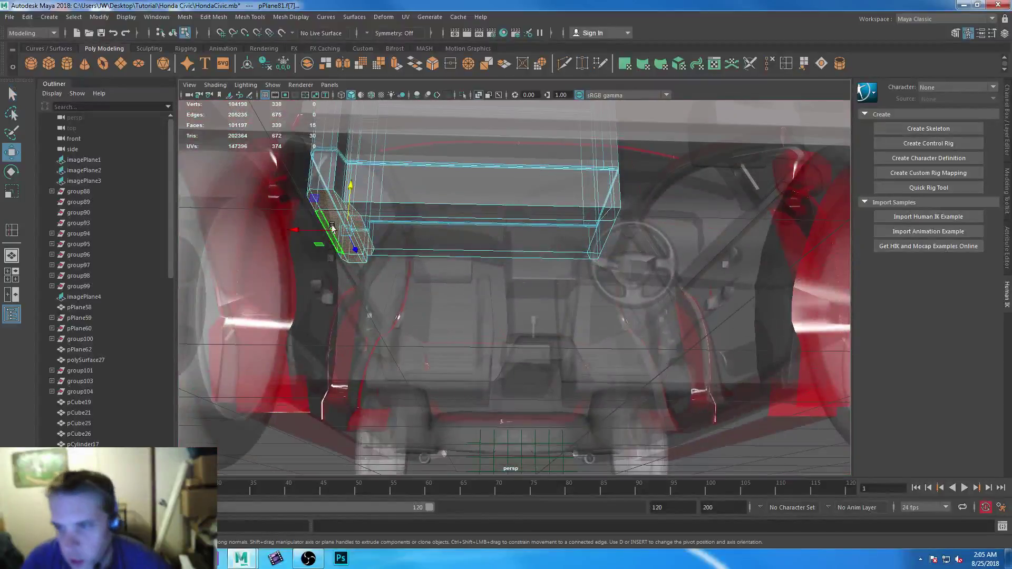
Move the selected underside faces of the end flange down to deepen it, preview it smoothed and turn off X-ray display
left_click_drag(347, 241, 342, 211)
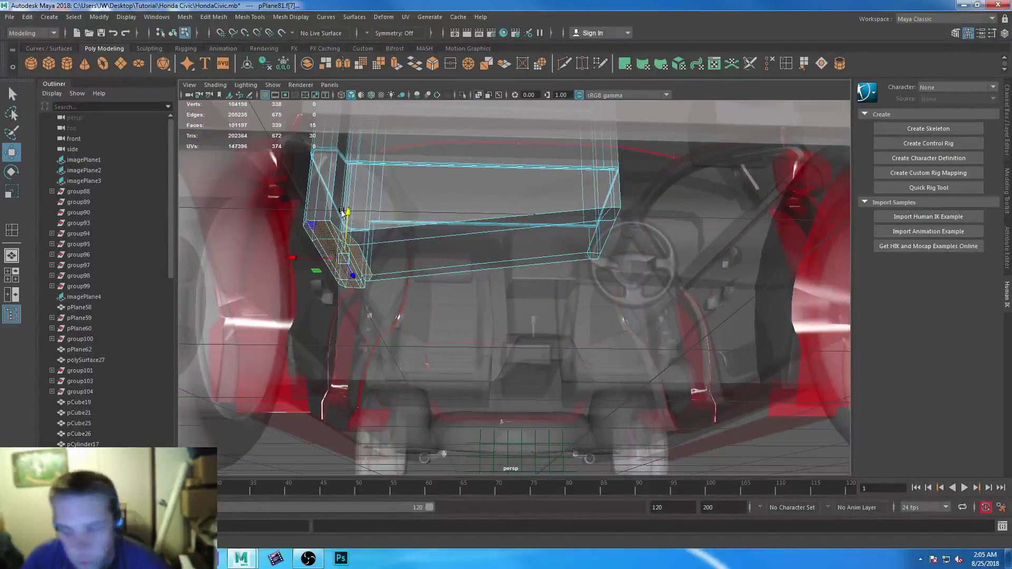
key("3")
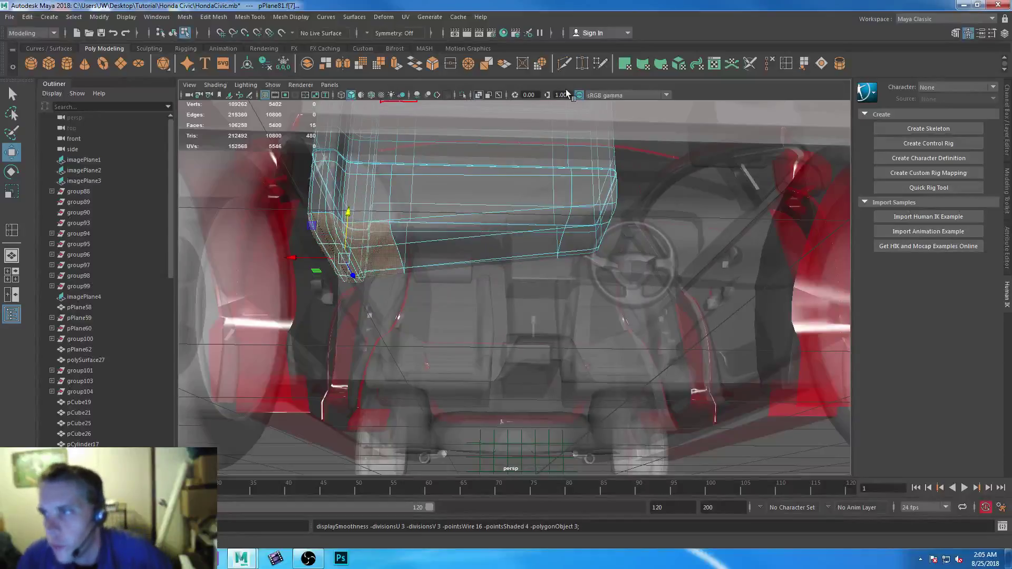
left_click(477, 95)
mouse_move(427, 235)
left_mouse_down("alt")
mouse_move(393, 213)
mouse_move(410, 188)
mouse_move(411, 214)
left_mouse_up("alt")
scroll(391, 212, "down", 1)
right_click_drag(411, 214, 464, 269, "alt")
left_click(785, 63)
left_click(451, 248)
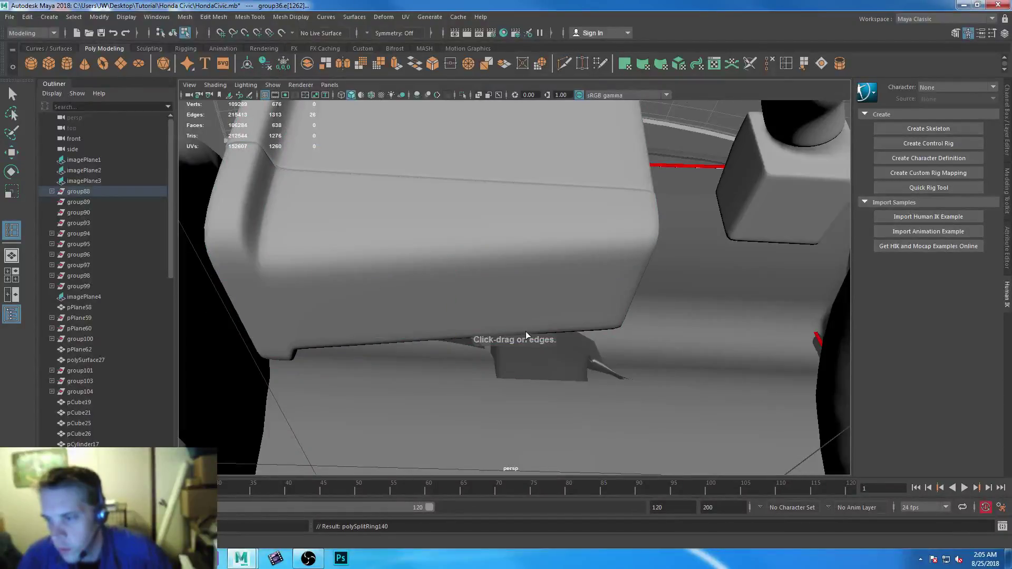
key("ctrl+z")
left_click(13, 94)
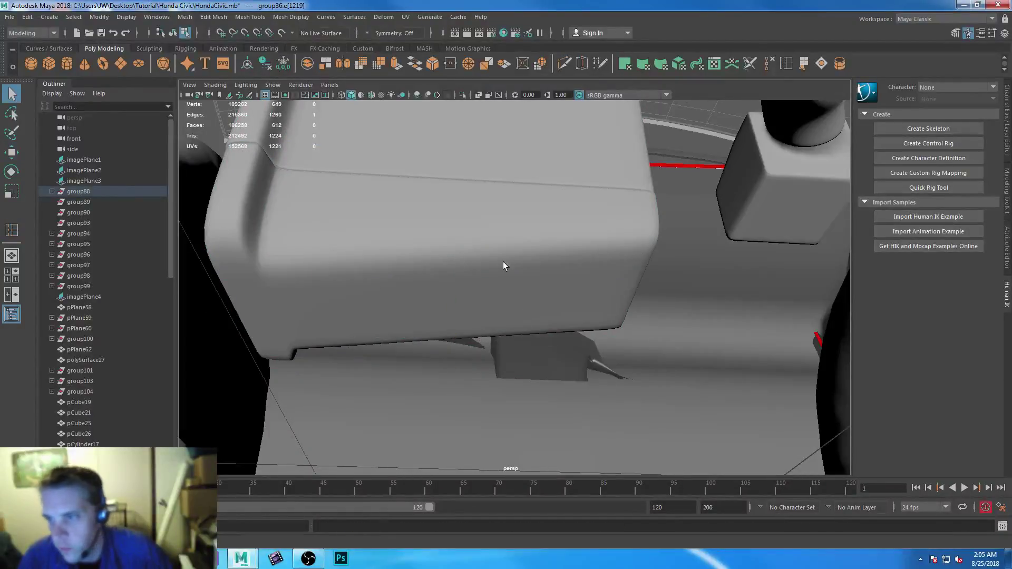
Show the engine block unsmoothed, select it and insert an edge loop across its width, a short distance inward from the end flange
right_click_drag(456, 222, 457, 184)
key("1")
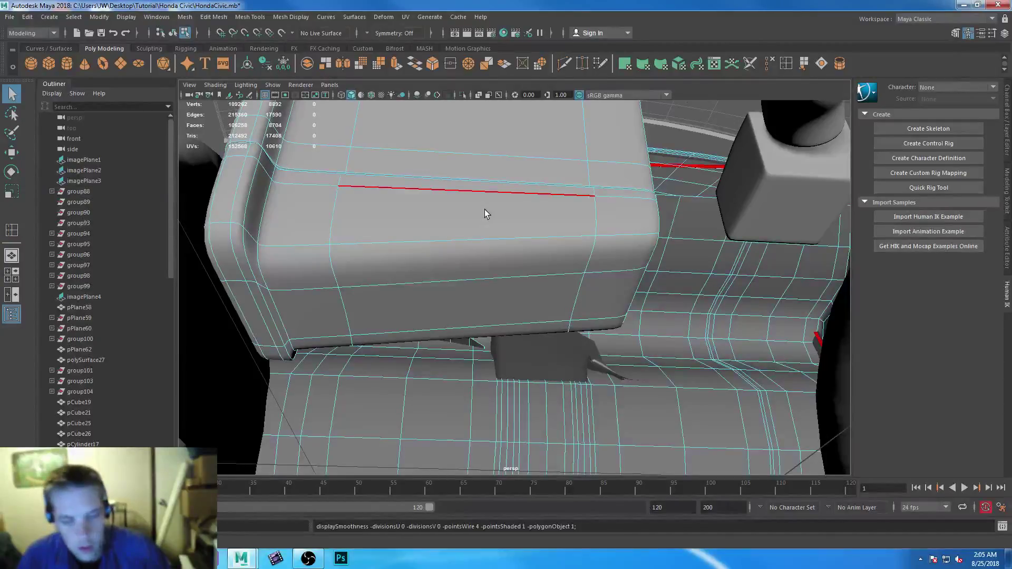
left_click(445, 247)
right_click_drag(534, 254, 611, 240)
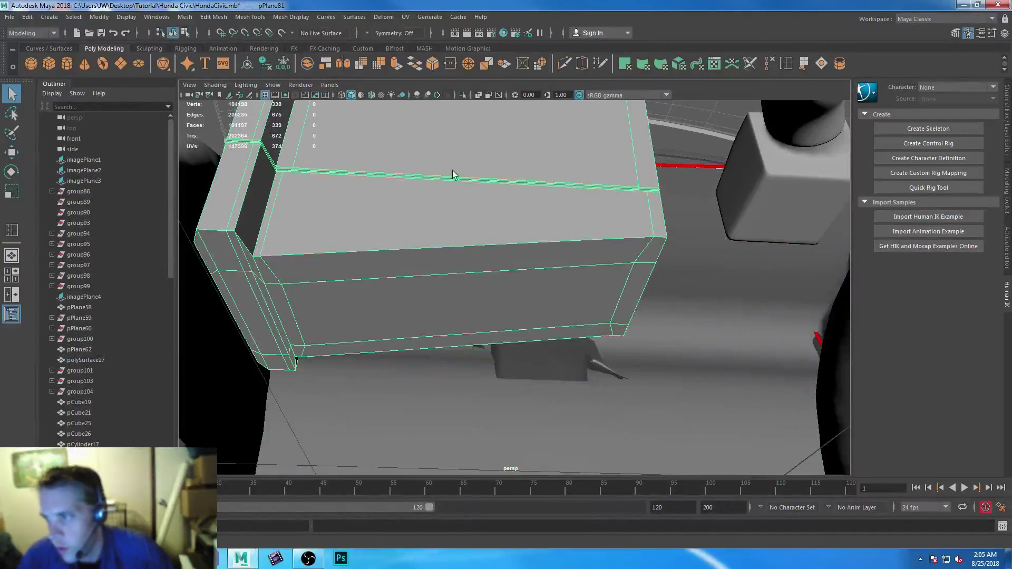
key("g")
left_click_drag(397, 250, 384, 250)
left_click(353, 253, "ctrl")
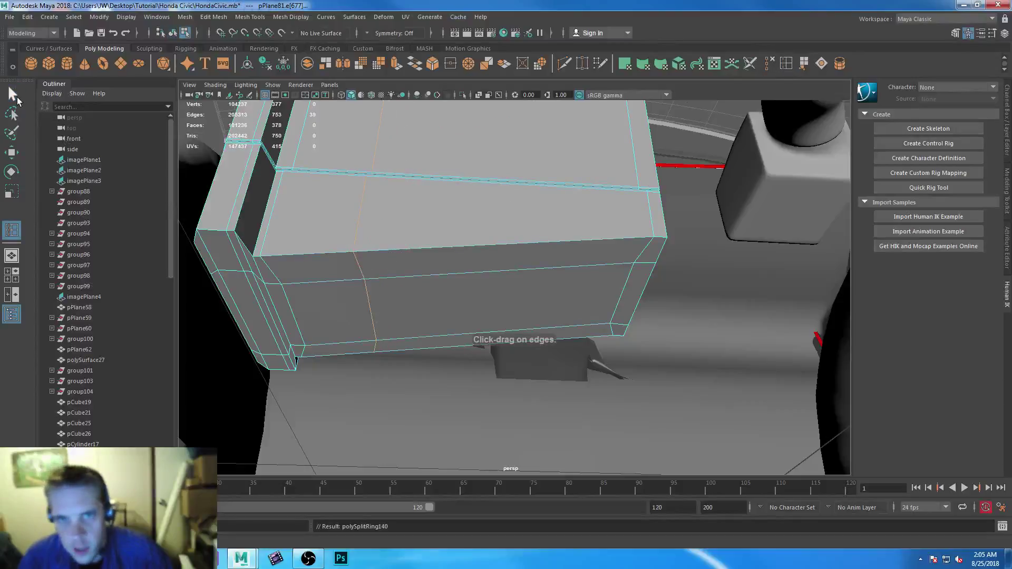
Select the new loop's underside edges, move them upward to arch the block's bottom, and preview the smoothed shape
left_click(13, 94)
left_click(360, 270)
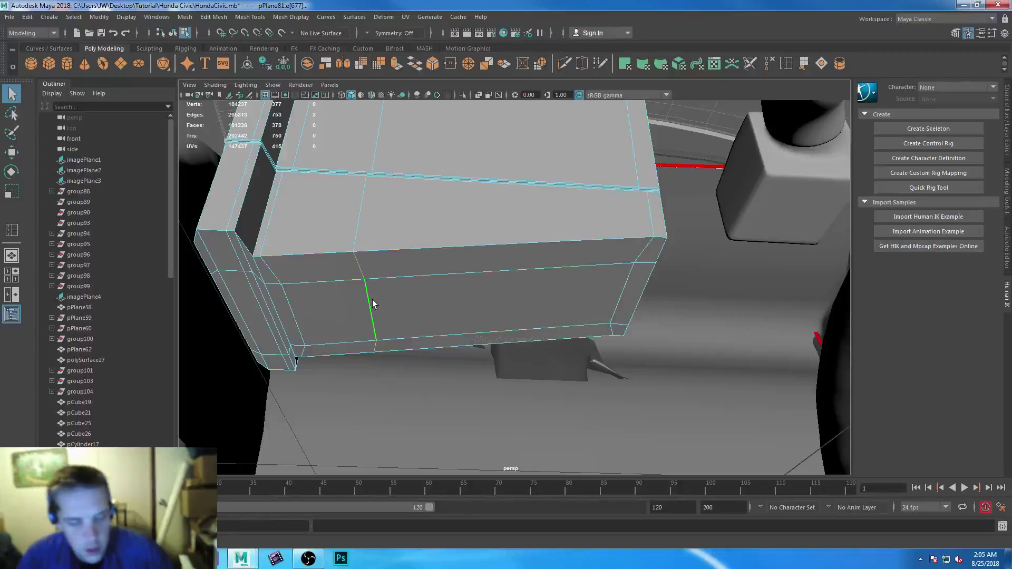
key("w")
left_click_drag(374, 267, 377, 229)
key("3")
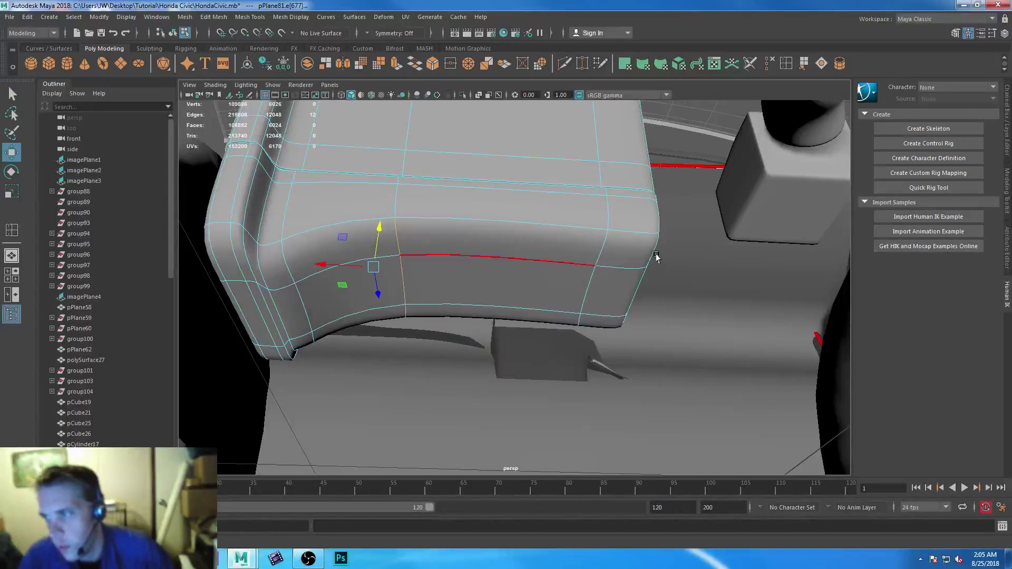
Add the underside edges at the block's far end to the selection and raise them together to shorten that section
left_click(601, 245, "shift")
left_click(578, 320, "shift")
left_click_drag(502, 241, 502, 226)
key("ctrl+z")
left_click(649, 252, "shift")
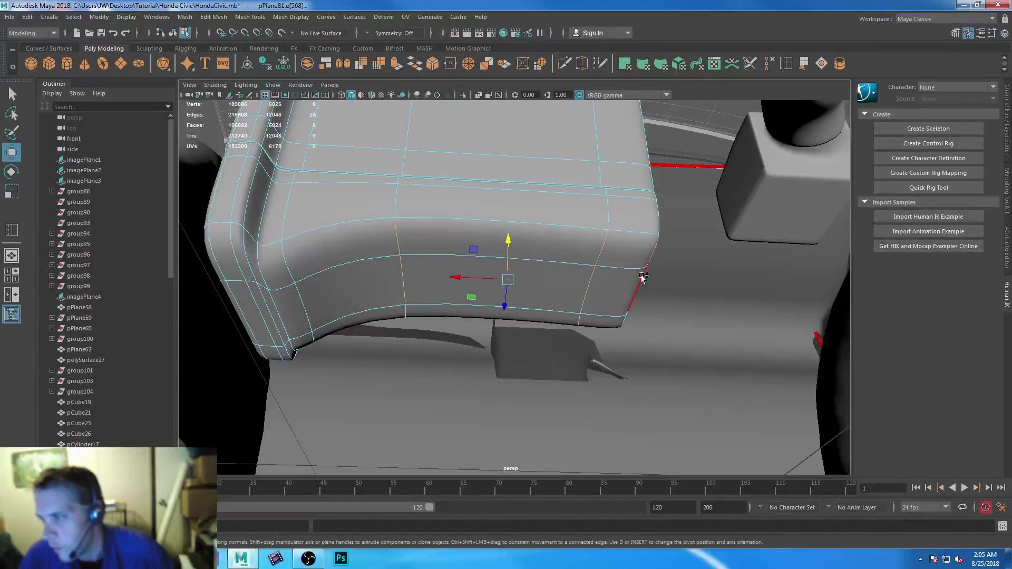
left_click_drag(505, 241, 507, 223)
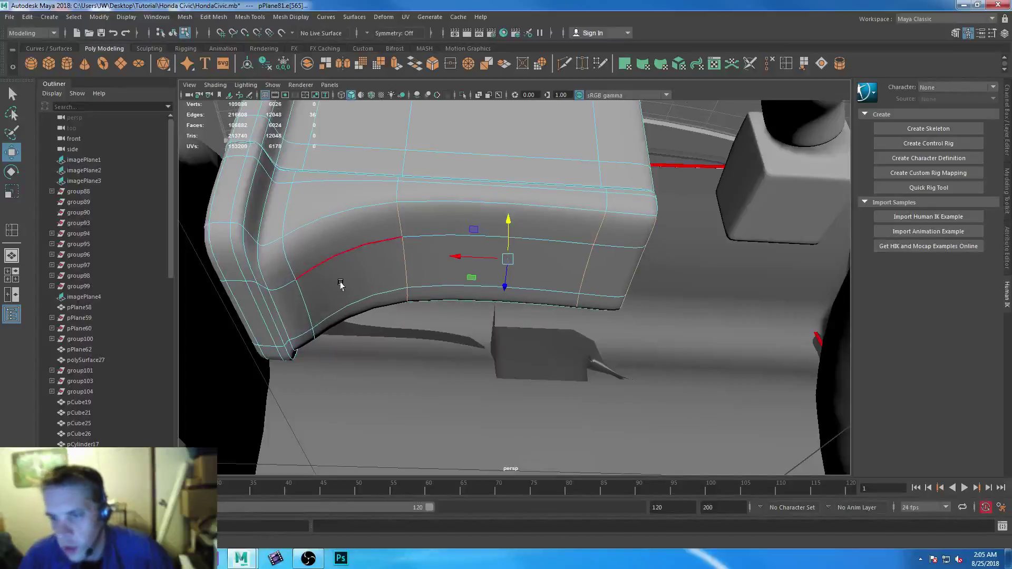
Move the underside edges just inside the end flange toward the block's middle to widen the deep section, and return to object mode
double_click(287, 263)
double_click(315, 335, "shift")
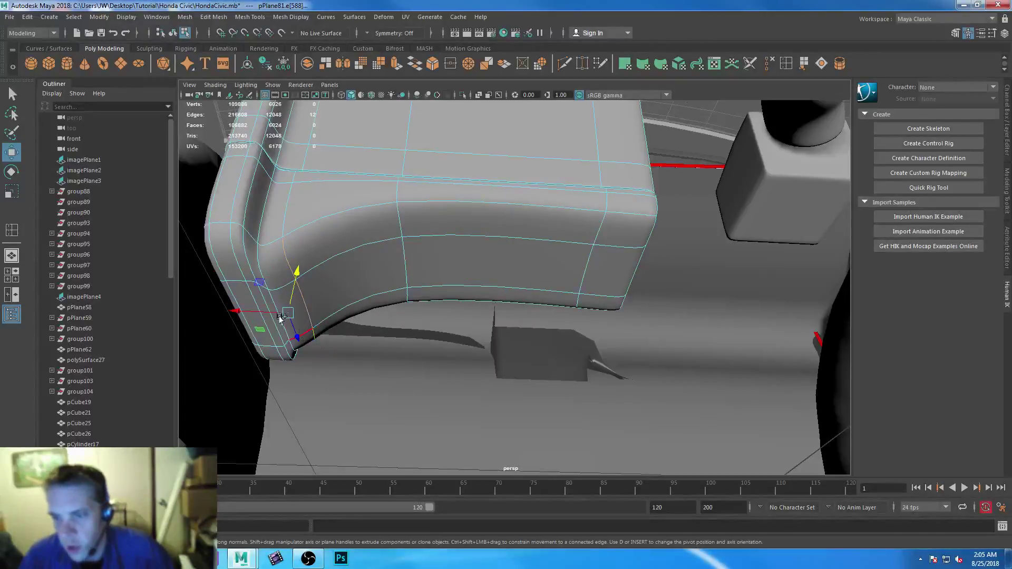
left_click_drag(240, 311, 344, 322)
right_click_drag(397, 203, 452, 185)
left_click_drag(451, 185, 474, 273, "alt")
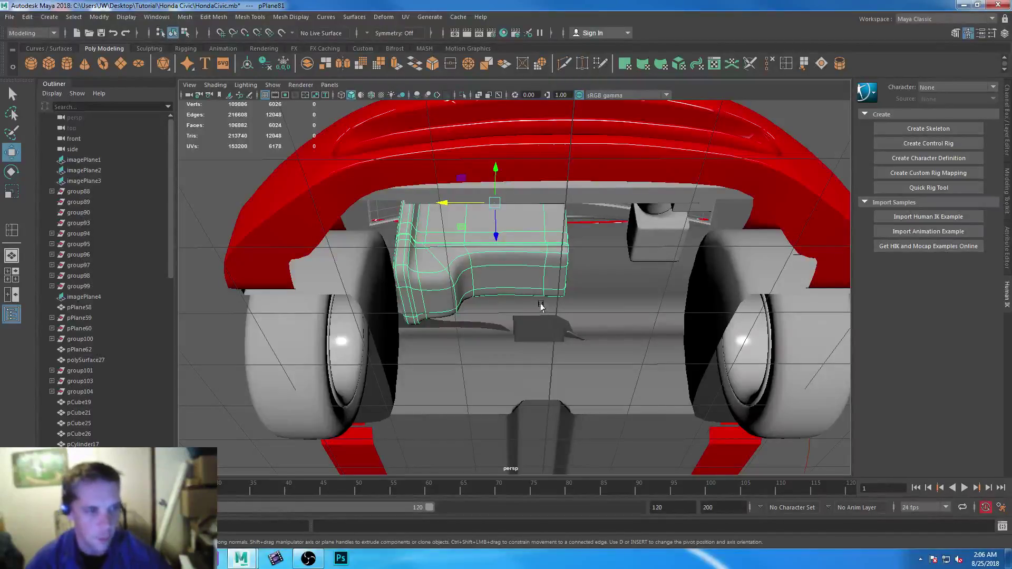
left_click_drag(541, 306, 525, 241, "alt")
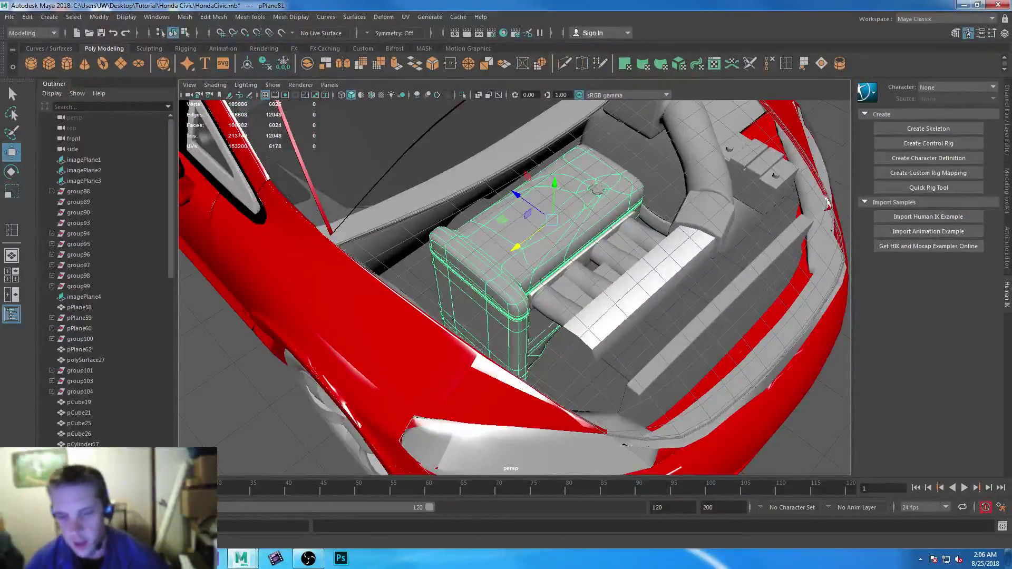
Switch to the browser to examine the K20Z3 engine reference photos and return to Maya
key("alt+Tab")
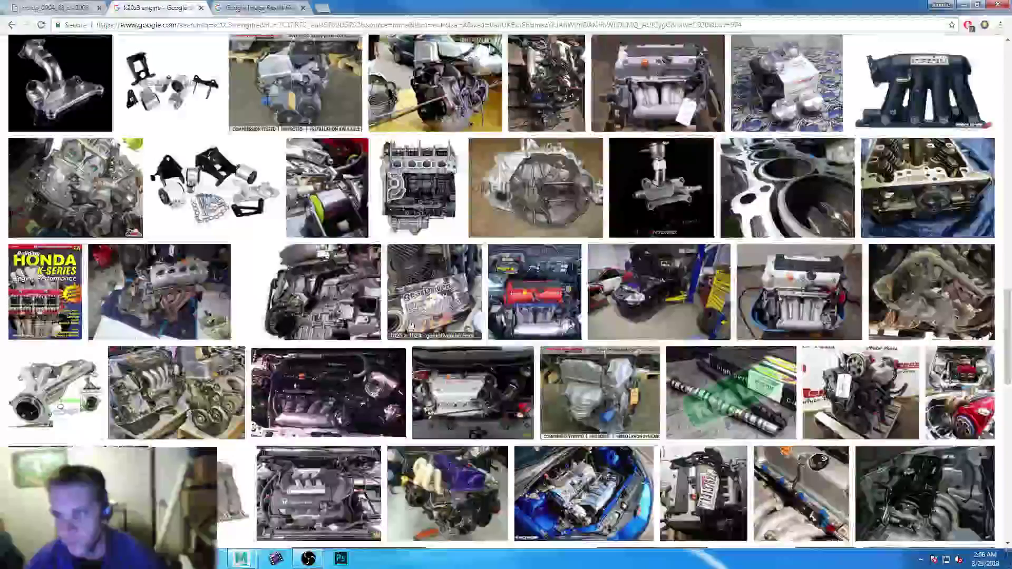
left_click(255, 6)
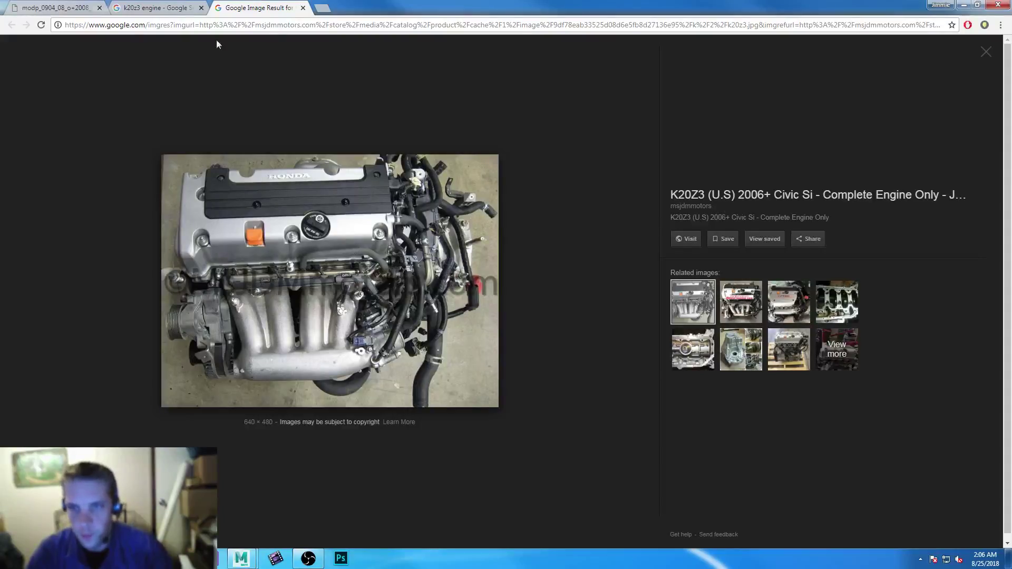
left_click(148, 6)
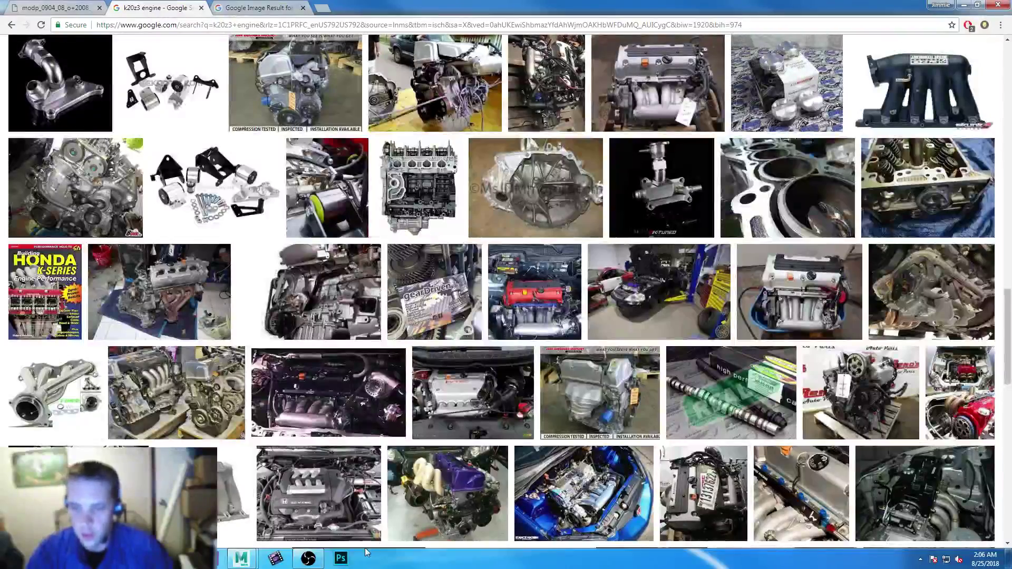
left_click(302, 501)
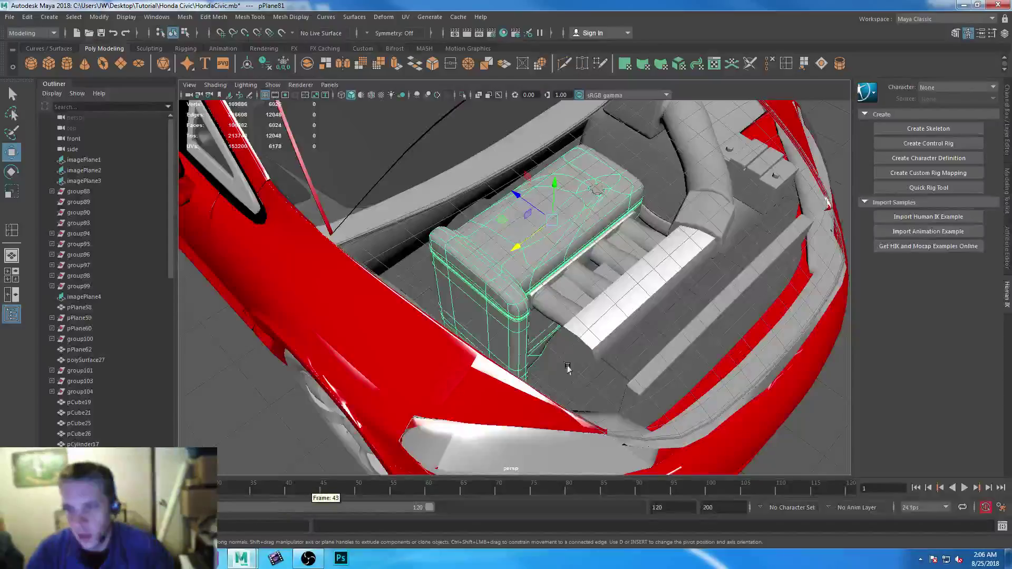
Deselect the block, create a polygon cylinder on the grid beside the car and set its Rotate Z to 90
left_click(399, 304)
scroll(534, 271, "down", 8)
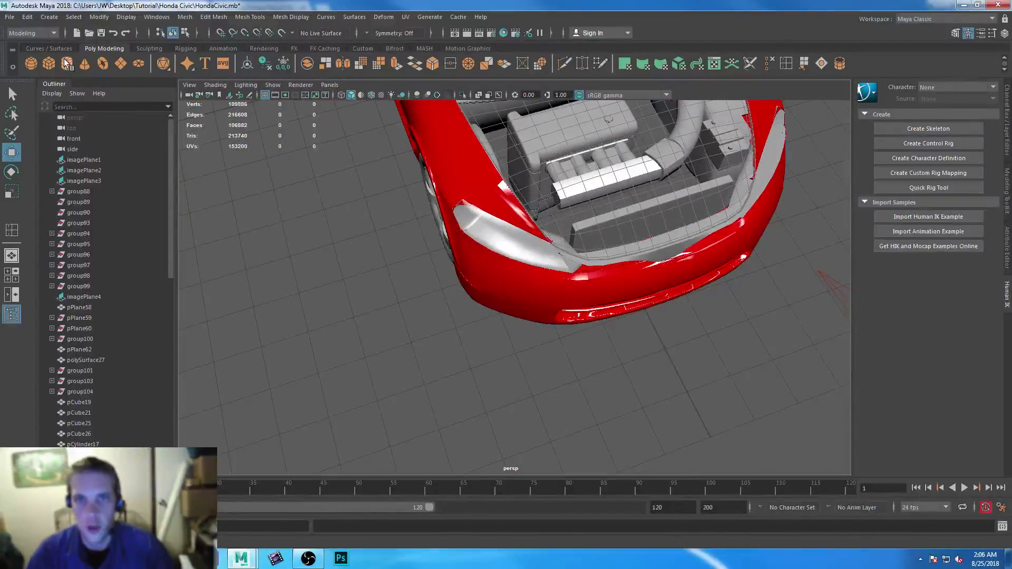
left_click(358, 309)
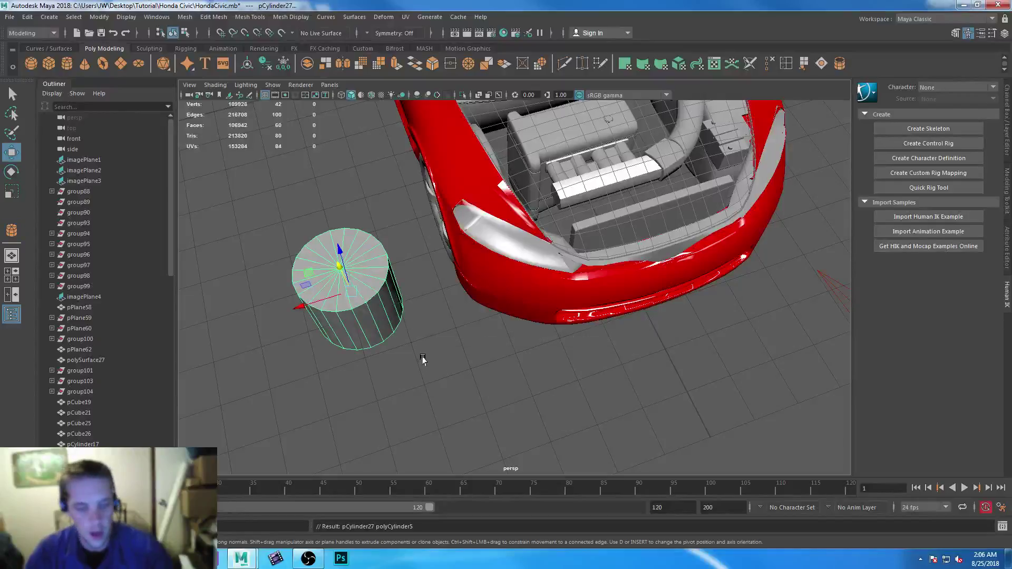
key("e")
left_click_drag(362, 263, 286, 317)
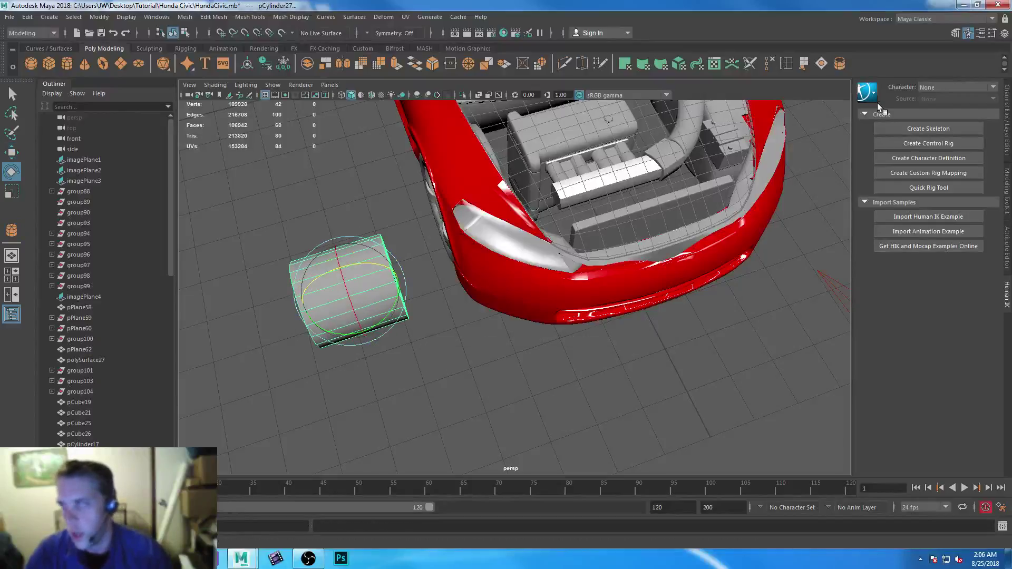
left_click(1007, 114)
double_click(976, 156)
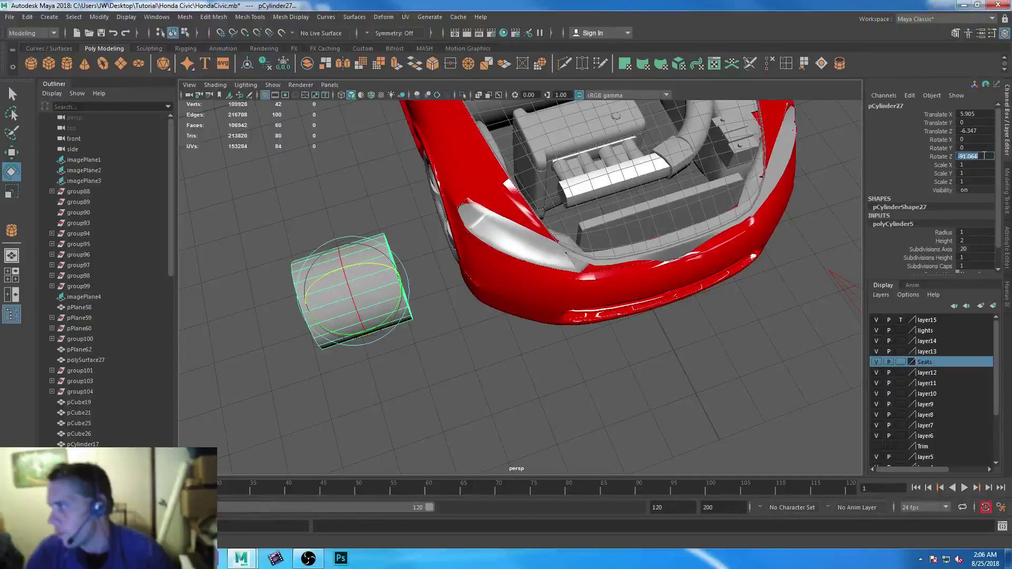
type("90")
key("Return")
Set the cylinder's Subdivisions Axis to 10
left_click_drag(429, 305, 466, 350, "alt")
double_click(967, 249)
type("10")
key("Return")
Select the cap faces on the cylinder's outer end, extrude them and scale them down to a small central disc
right_click_drag(351, 218, 350, 246)
left_click_drag(373, 312, 354, 306, "alt")
left_click_drag(268, 181, 429, 294)
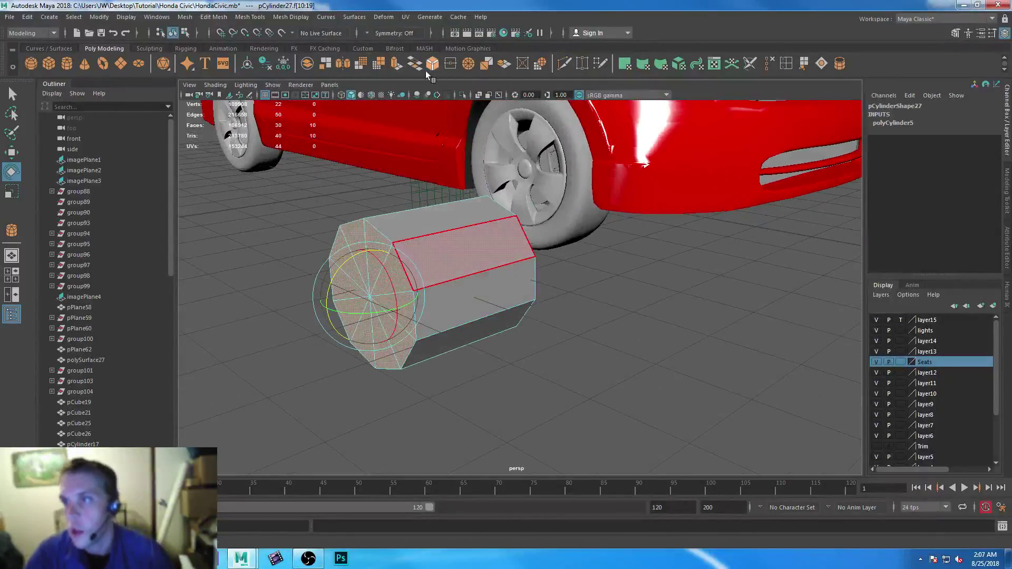
left_click(392, 61)
left_click_drag(369, 295, 286, 309)
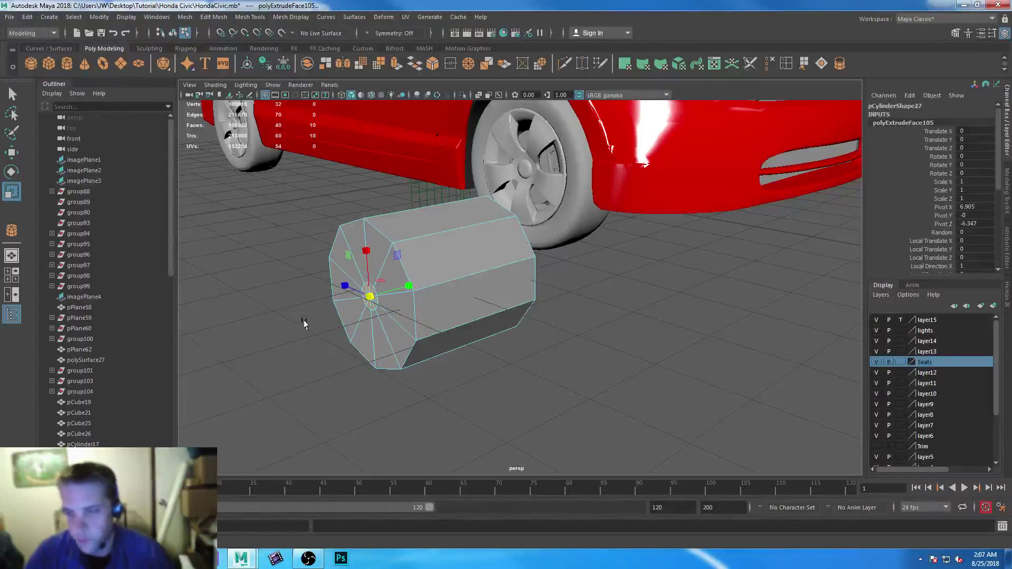
Extrude the central disc slightly outward, and extrude and resize it again to form the base of a stub shaft
key("ctrl+e")
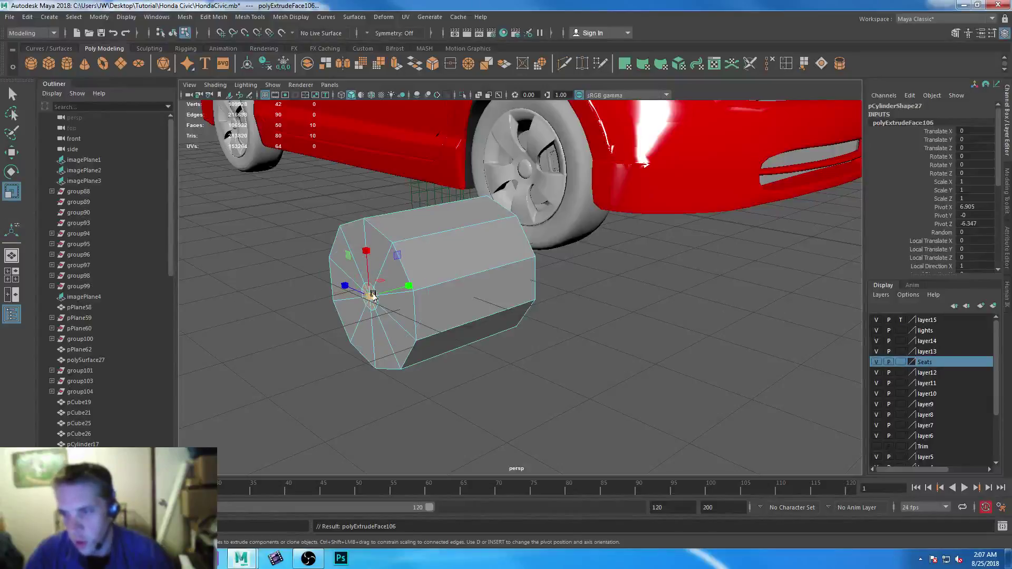
key("w")
left_click_drag(322, 308, 315, 311)
key("ctrl+e")
key("ctrl+e")
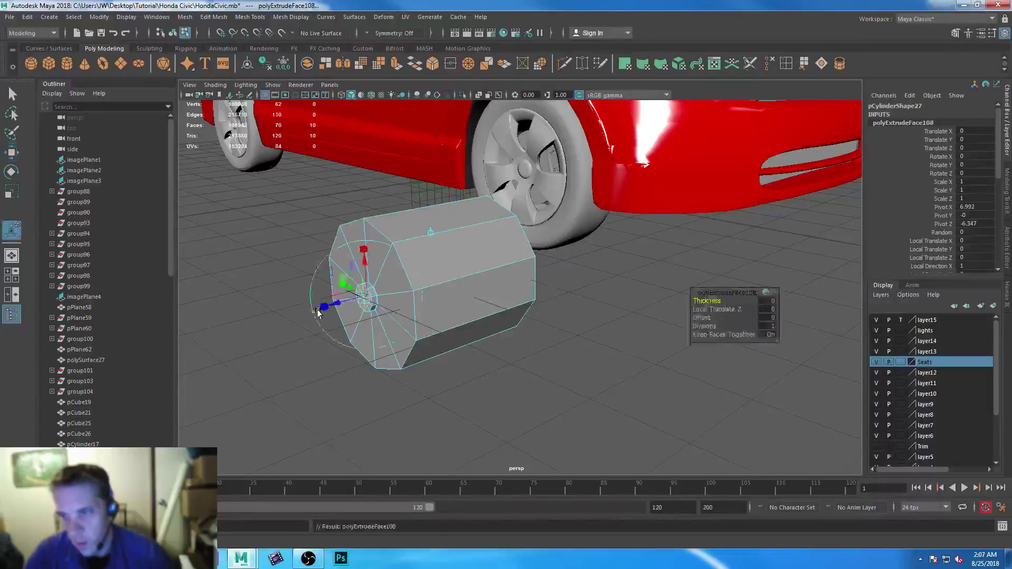
left_click(369, 298)
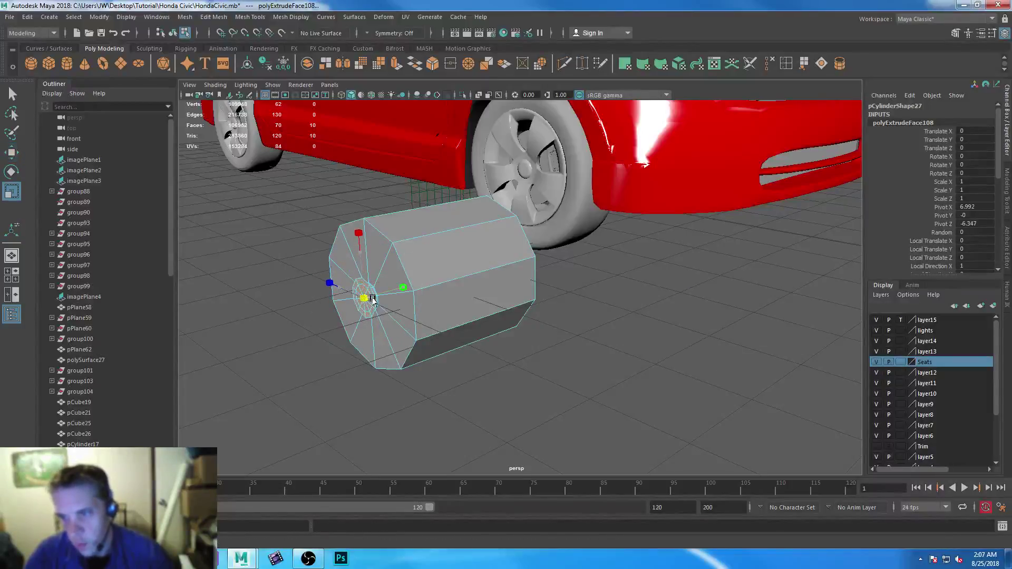
left_click_drag(368, 299, 365, 301)
key("ctrl+e")
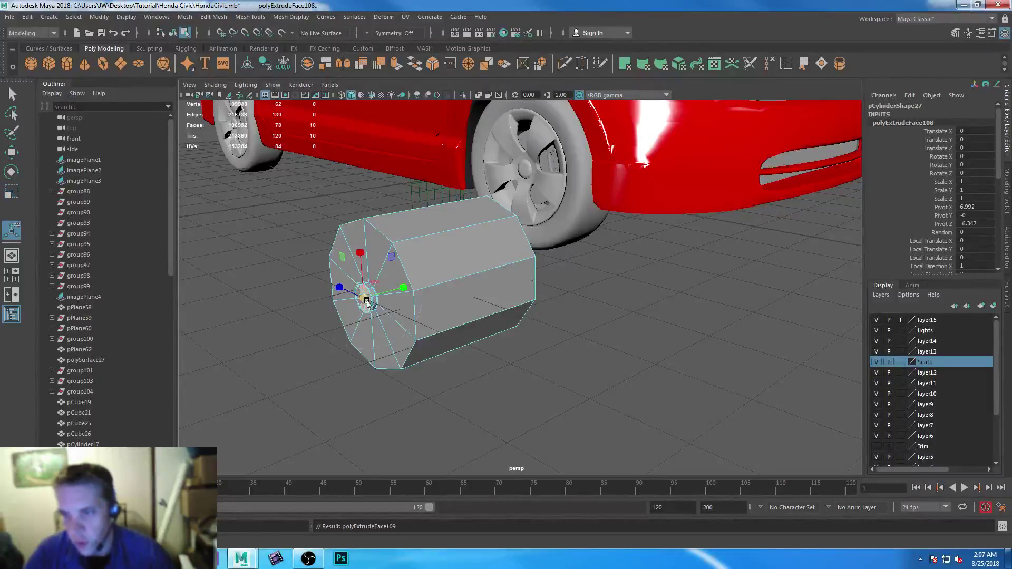
Extrude the central faces outward into a short shaft and add closely spaced extrusions to define and slightly recess its tip
left_click_drag(366, 301, 293, 318)
key("ctrl+e")
key("ctrl+e")
key("ctrl+e")
key("r")
key("ctrl+z")
key("ctrl+e")
key("ctrl+e")
key("r")
key("ctrl+e")
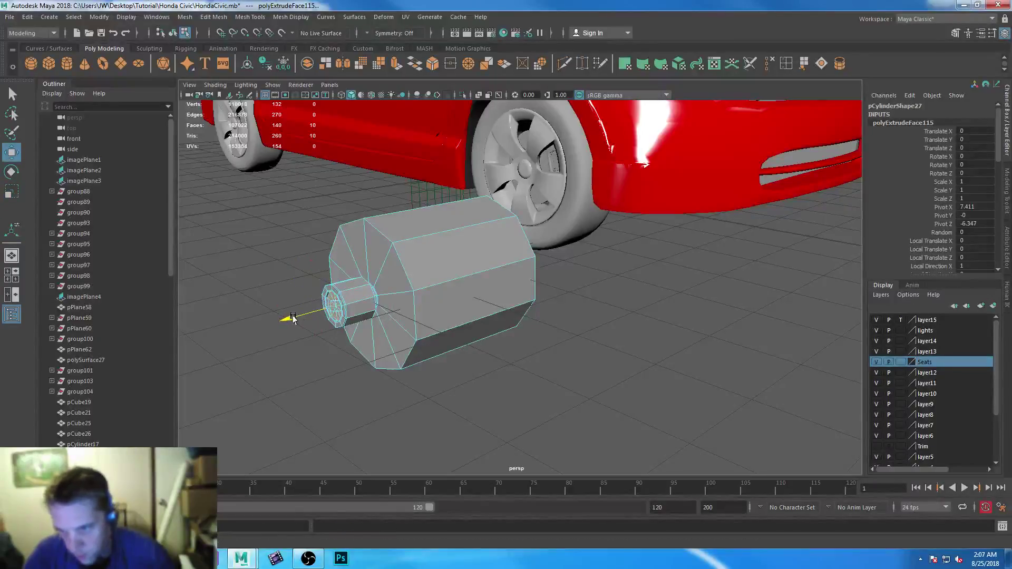
key("ctrl+e")
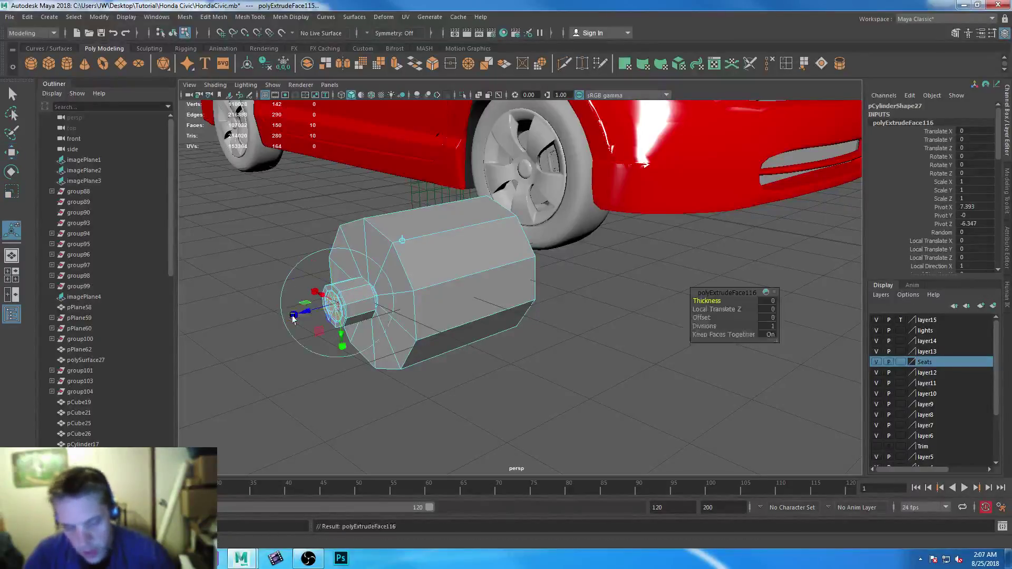
left_click_drag(291, 318, 297, 320)
Preview the cylinder smoothed and insert an edge loop near each end of its main body to sharpen the rounded ends
key("3")
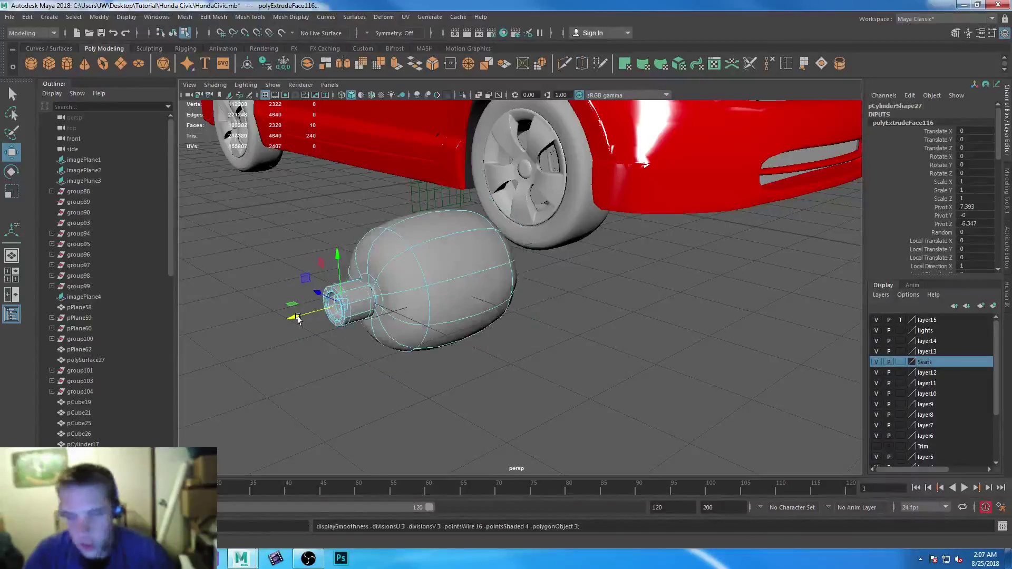
left_click_drag(471, 382, 422, 373, "alt")
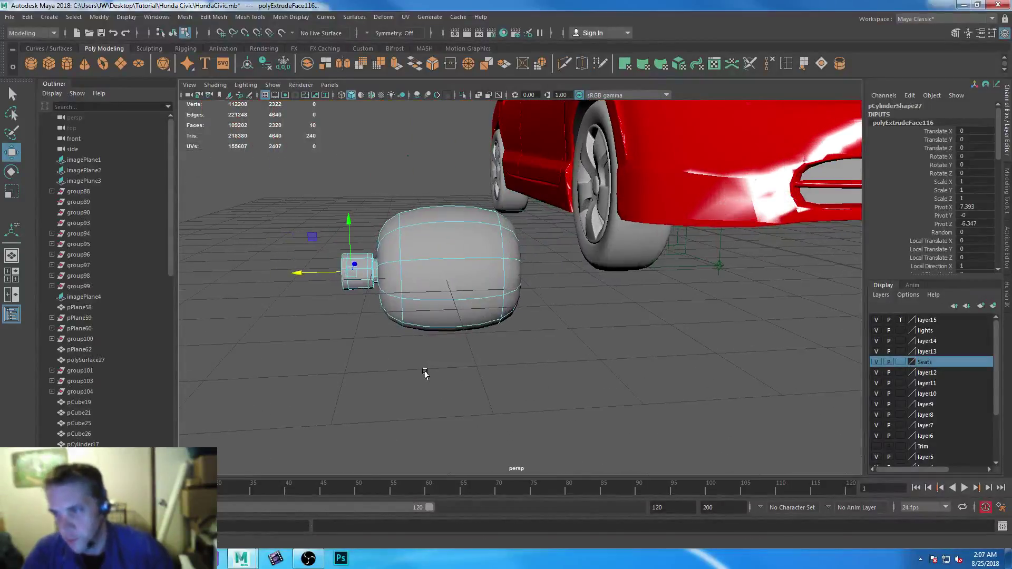
left_click(803, 63)
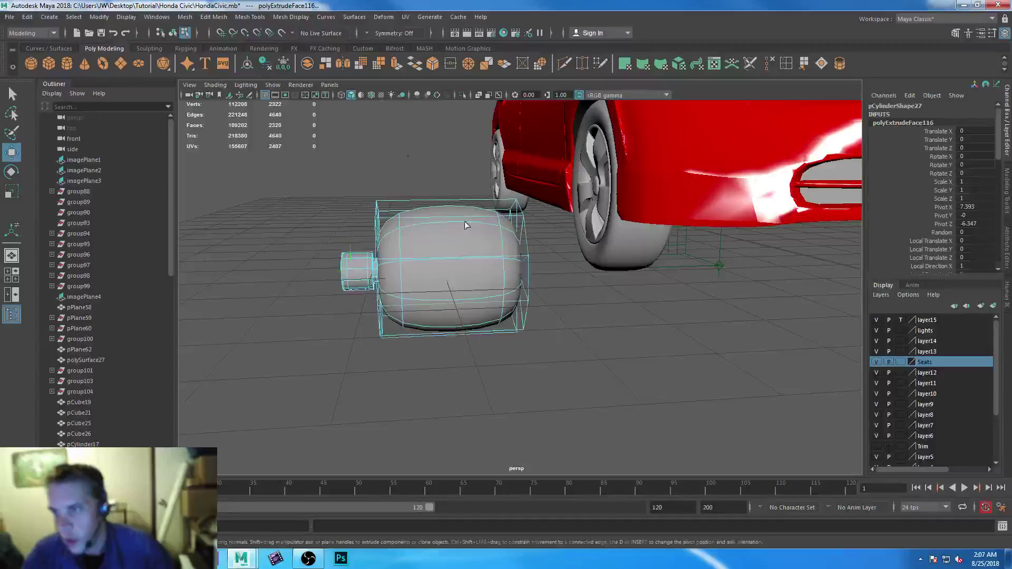
left_click(398, 203)
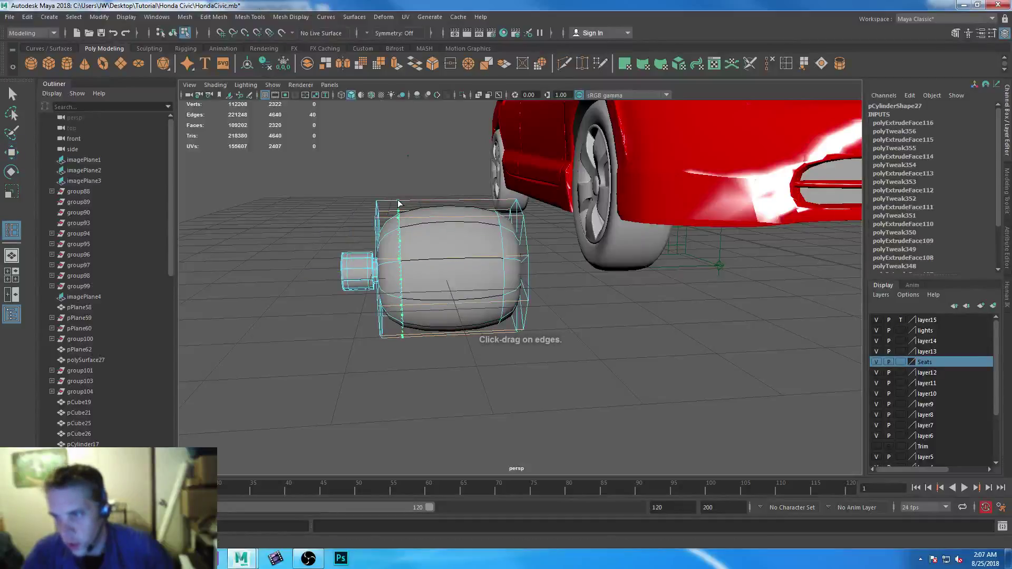
middle_click_drag(519, 219, 460, 202, "alt")
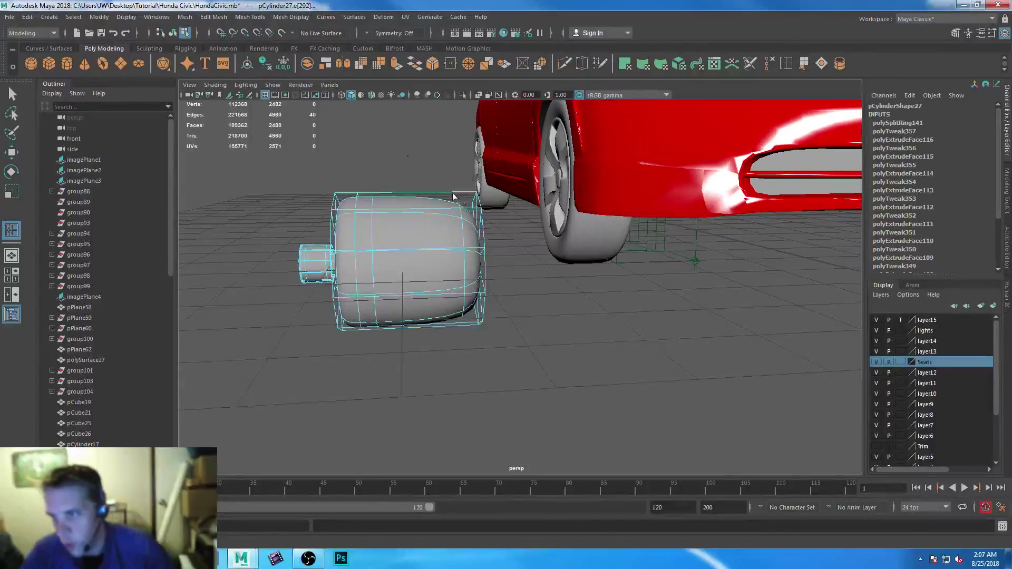
left_click(451, 195)
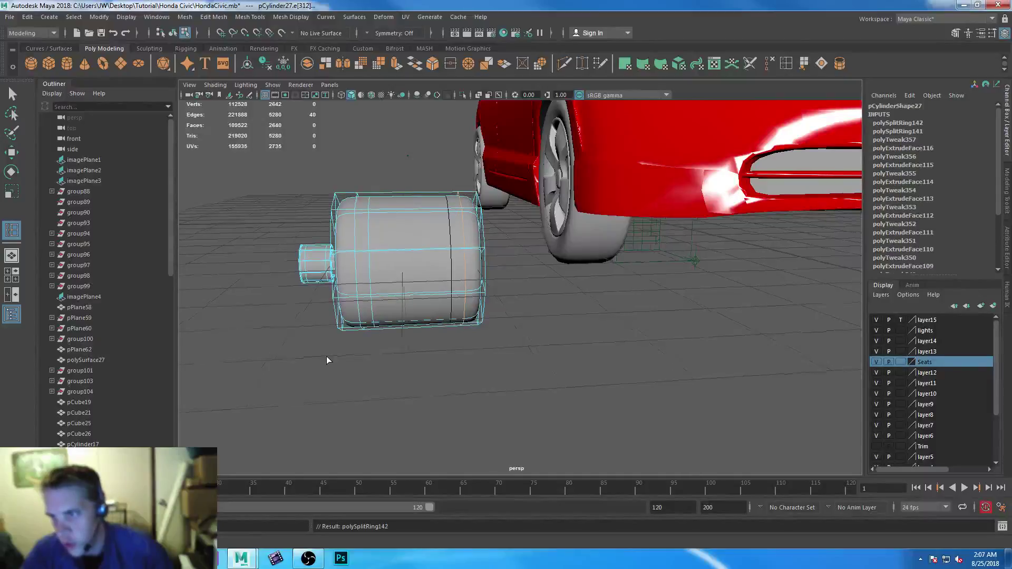
left_click_drag(327, 360, 402, 361, "alt")
left_click(11, 94)
key("3")
left_click_drag(435, 402, 377, 390, "alt")
middle_click_drag(310, 271, 380, 257, "alt")
right_click_drag(381, 257, 409, 341, "alt")
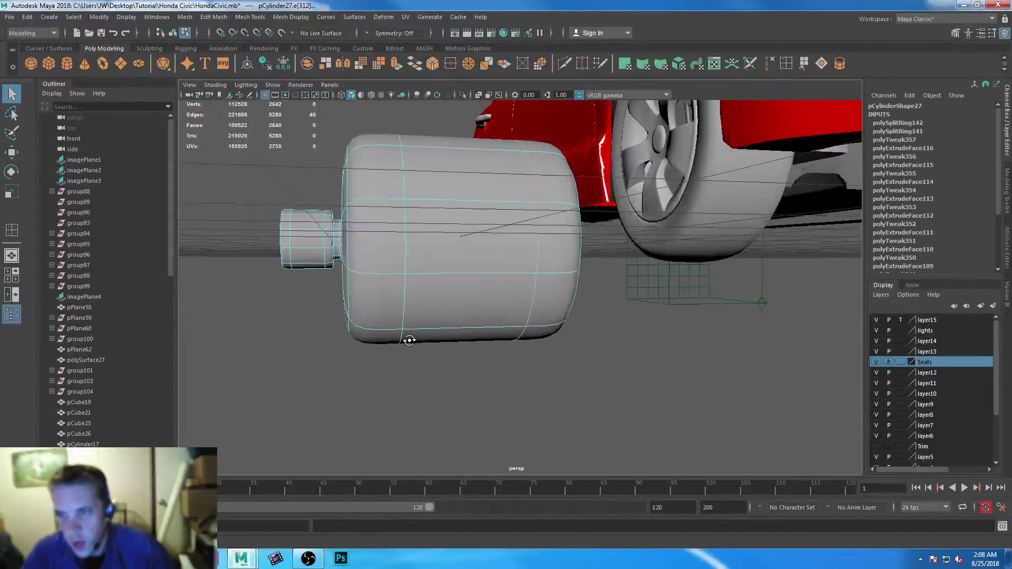
Turn off the smooth preview and insert an edge loop around the stub shaft close to its inner end
left_click_drag(409, 340, 422, 343, "alt")
right_click(395, 203)
right_click_drag(397, 204, 422, 190)
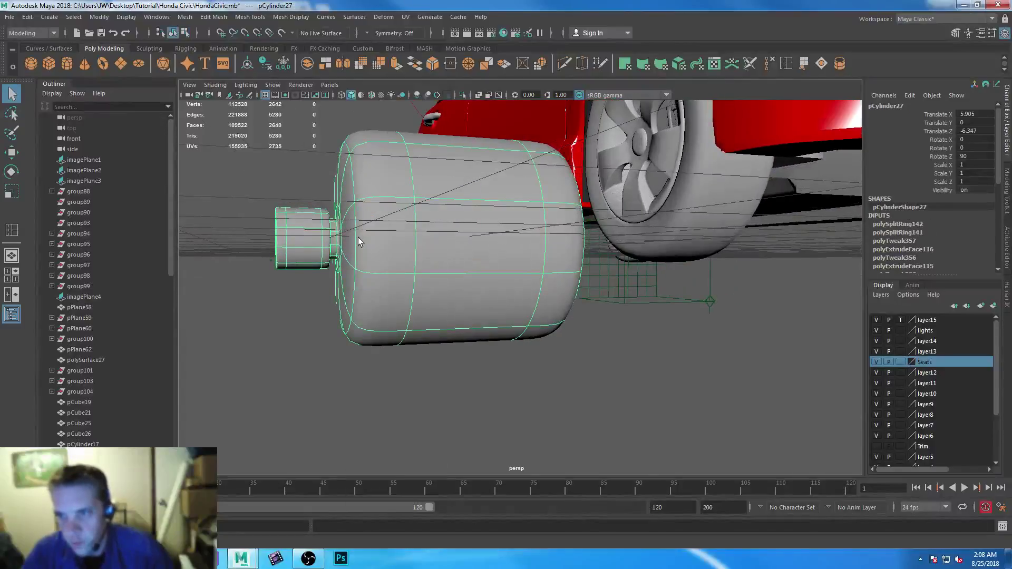
key("1")
middle_click_drag(324, 268, 403, 313, "alt")
right_click_drag(364, 246, 427, 395, "alt")
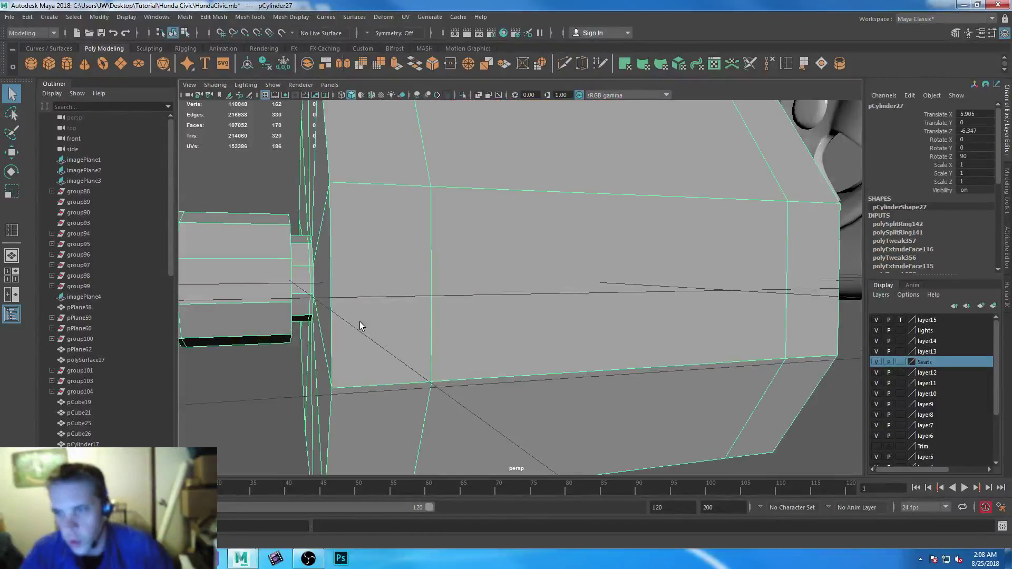
middle_click_drag(358, 323, 535, 363, "alt")
left_click_drag(536, 363, 495, 367, "alt")
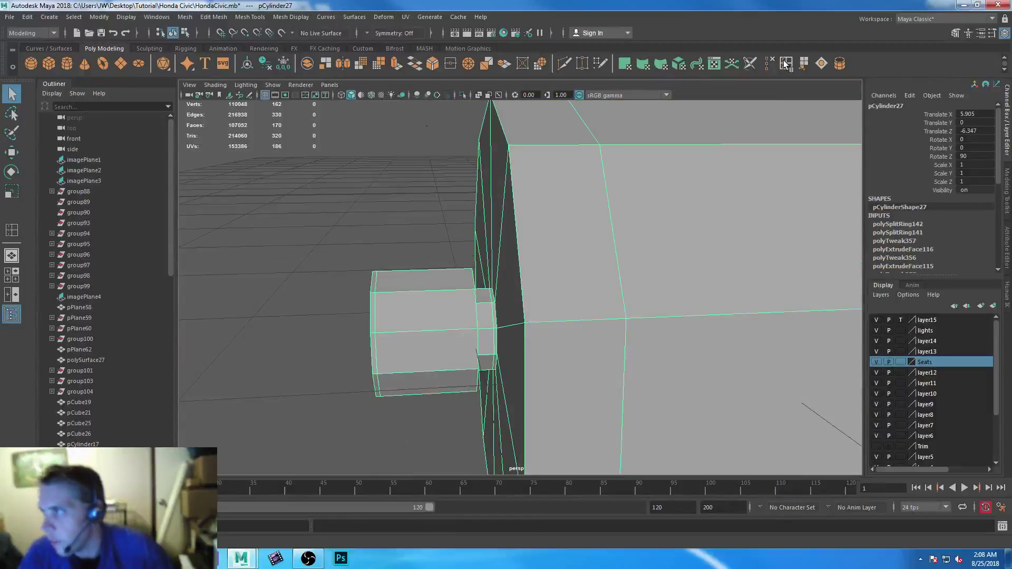
key("g")
left_click_drag(448, 268, 470, 272)
left_click(471, 275)
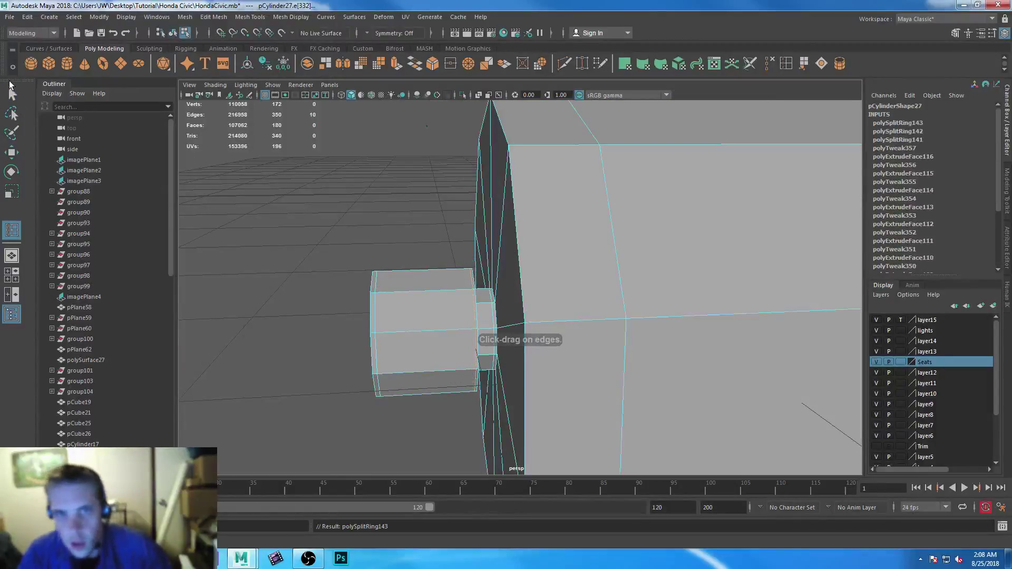
key("q")
Select the ring of side faces around the stub shaft, extrude them and scale them inward to form a groove between two rims
right_click_drag(435, 258, 428, 293, "shift")
left_click_drag(413, 239, 420, 464)
left_click_drag(417, 403, 510, 173, "alt")
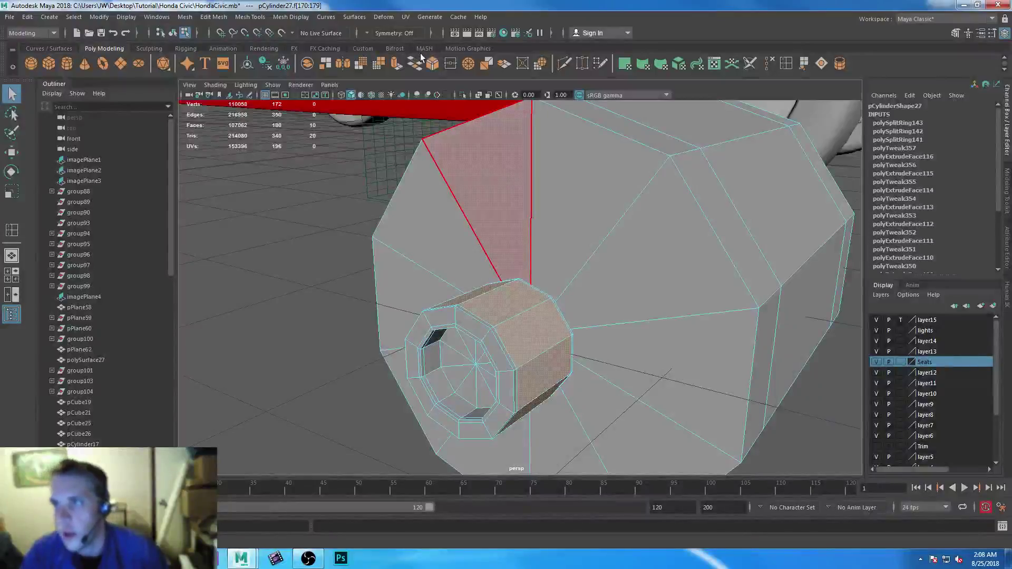
left_click(400, 62)
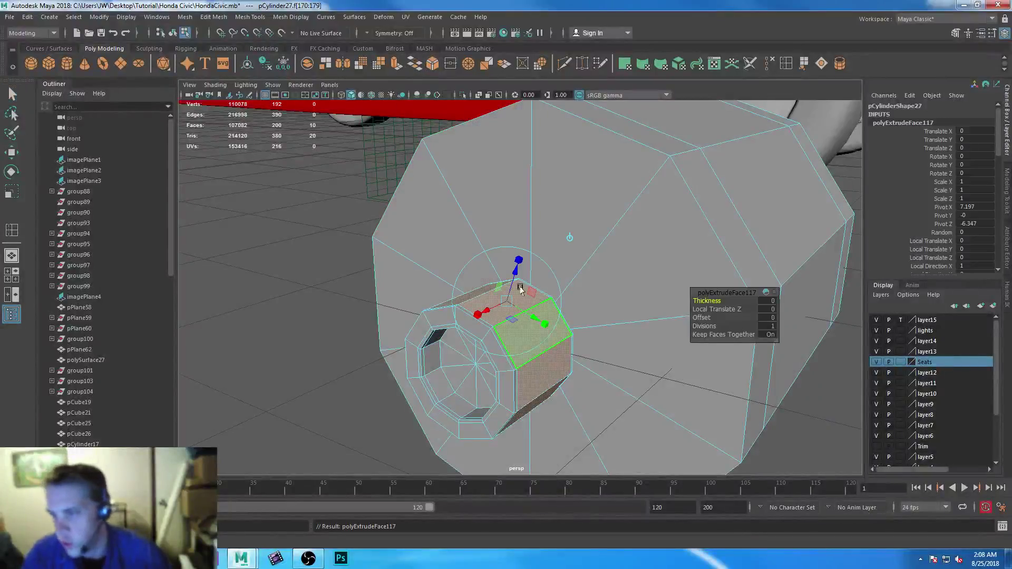
left_click(519, 260)
left_click_drag(506, 300, 499, 304)
key("r")
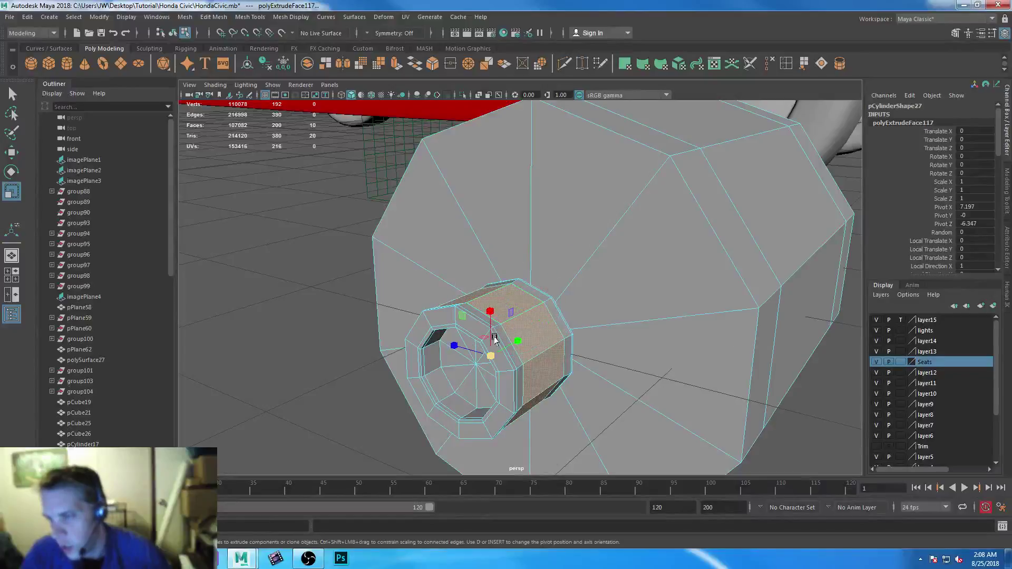
left_click_drag(489, 356, 482, 357)
left_click_drag(549, 362, 472, 321, "alt")
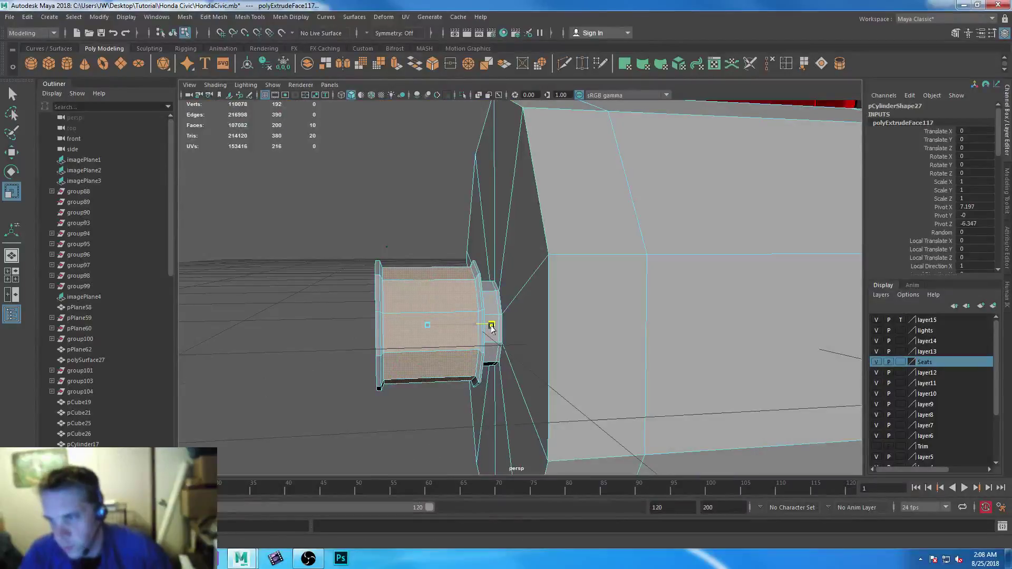
Preview the part smoothed, extrude the groove faces again and narrow them slightly along the shaft's axis to tighten the rims
key("3")
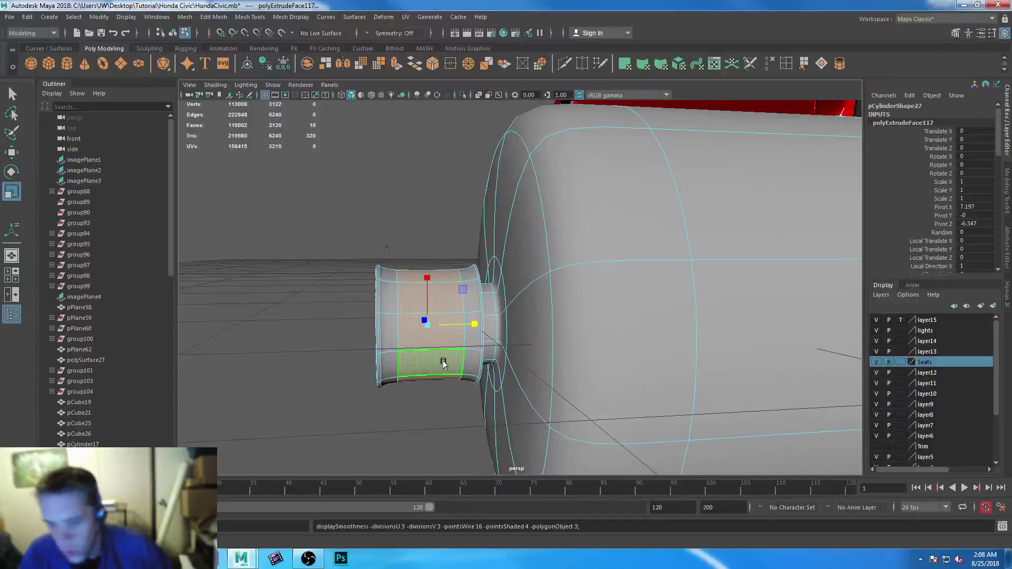
left_click(396, 63)
left_click_drag(475, 323, 468, 323)
right_click_drag(378, 294, 429, 239)
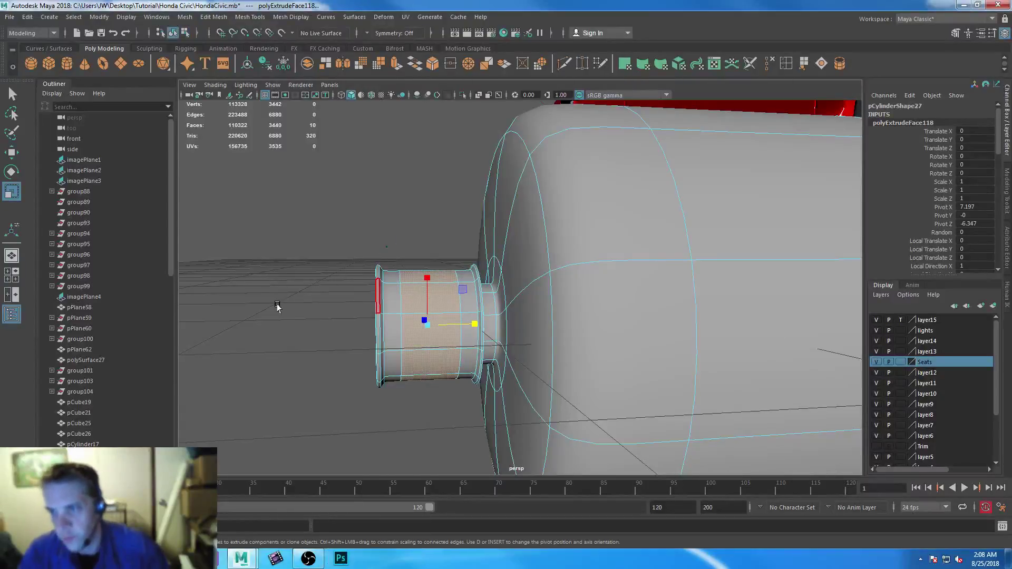
left_click(277, 308)
Examine the whole cylinder with its grooved shaft in smooth preview from several angles
scroll(278, 357, "down", 2)
left_click_drag(278, 359, 557, 279, "alt")
left_click(558, 301)
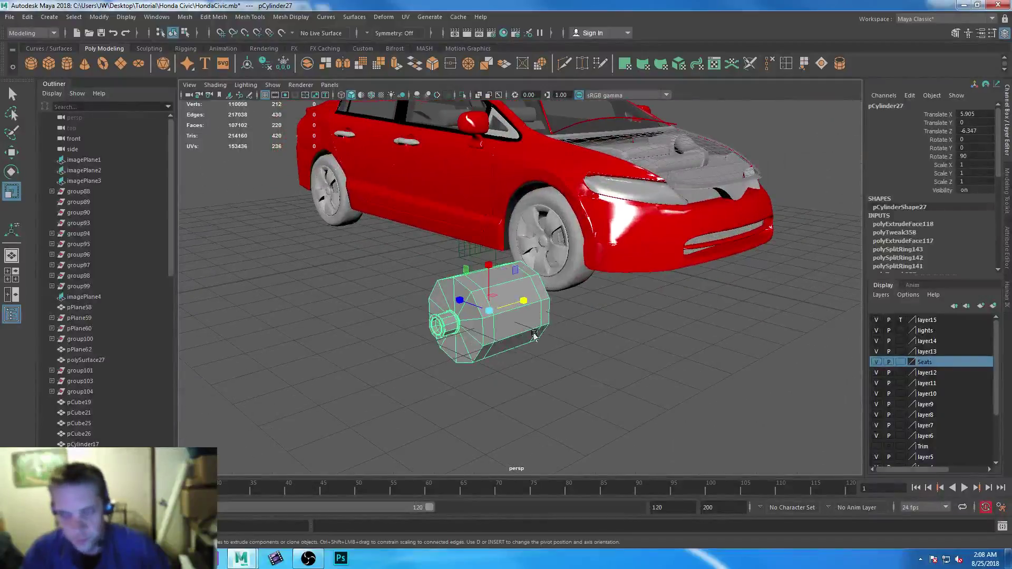
key("3")
left_click_drag(554, 352, 517, 341, "alt")
right_click_drag(516, 342, 521, 382, "alt")
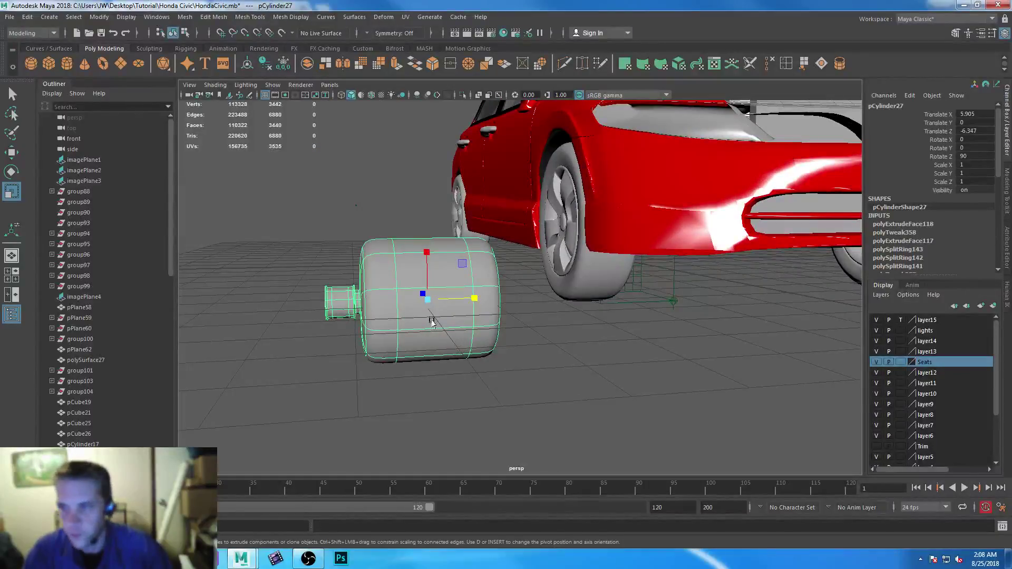
right_click_drag(432, 320, 490, 374, "alt")
middle_click_drag(490, 374, 565, 375, "alt")
left_click_drag(564, 375, 604, 379, "alt")
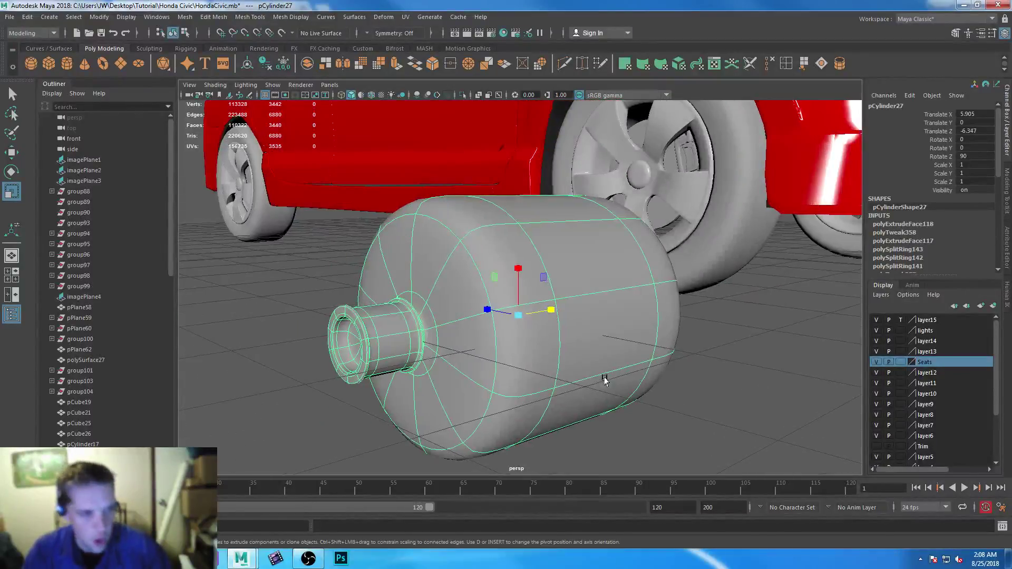
left_click_drag(413, 397, 442, 376, "alt")
Switch to the web browser and run a Google image search for "alternator" in a new tab
key("alt+Tab")
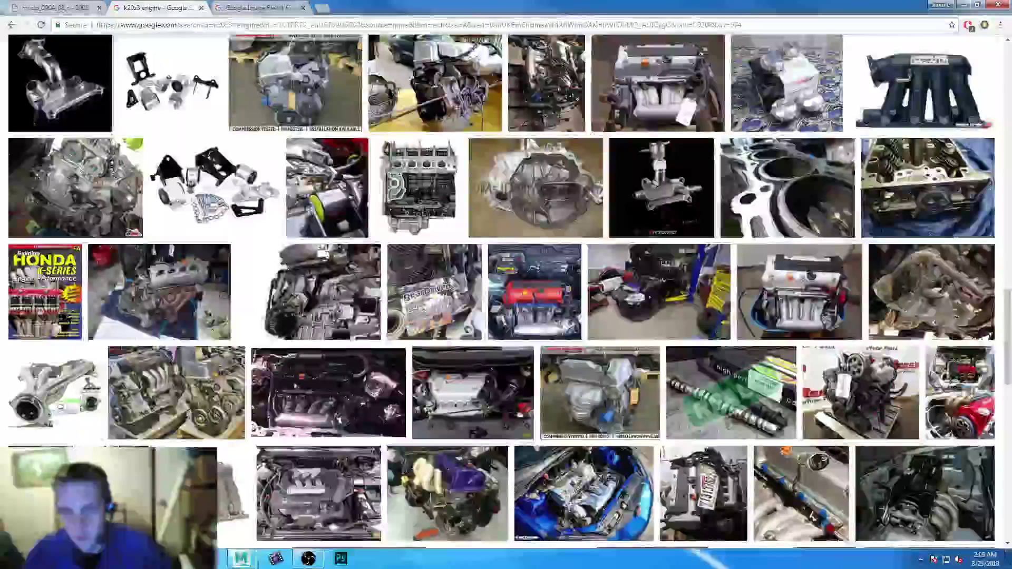
left_click(322, 10)
type("alte")
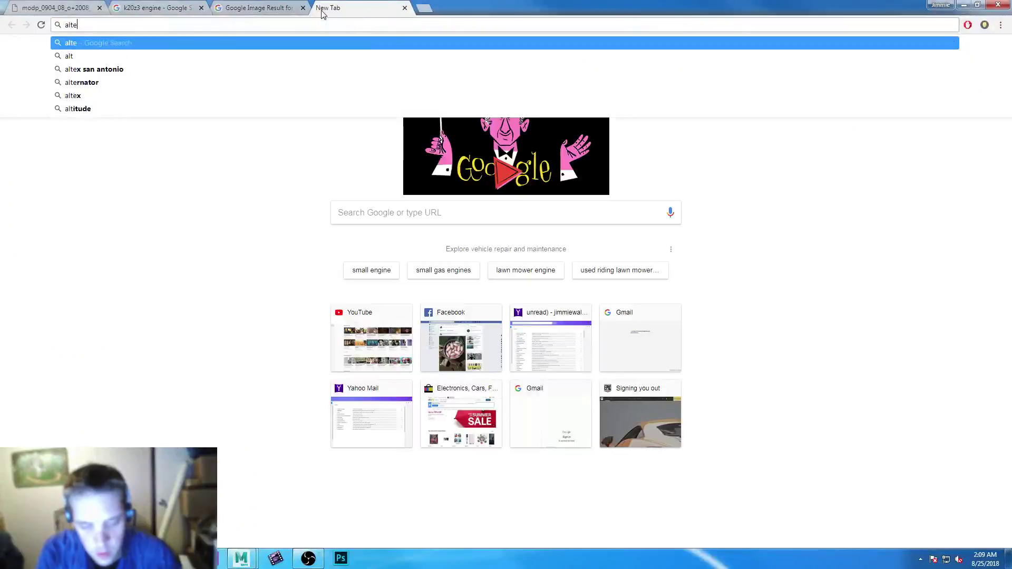
type("rnator")
key("Return")
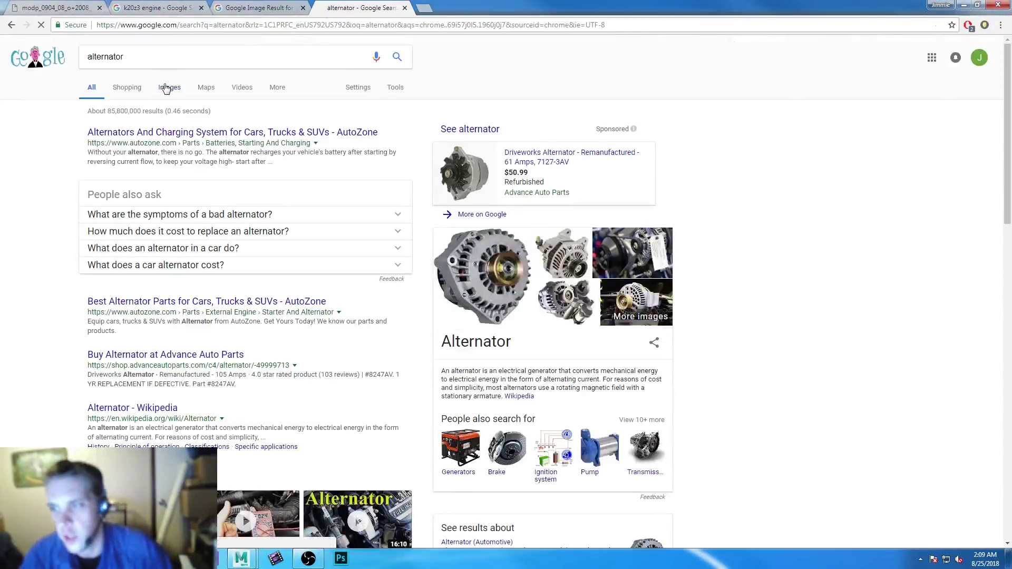
left_click(170, 87)
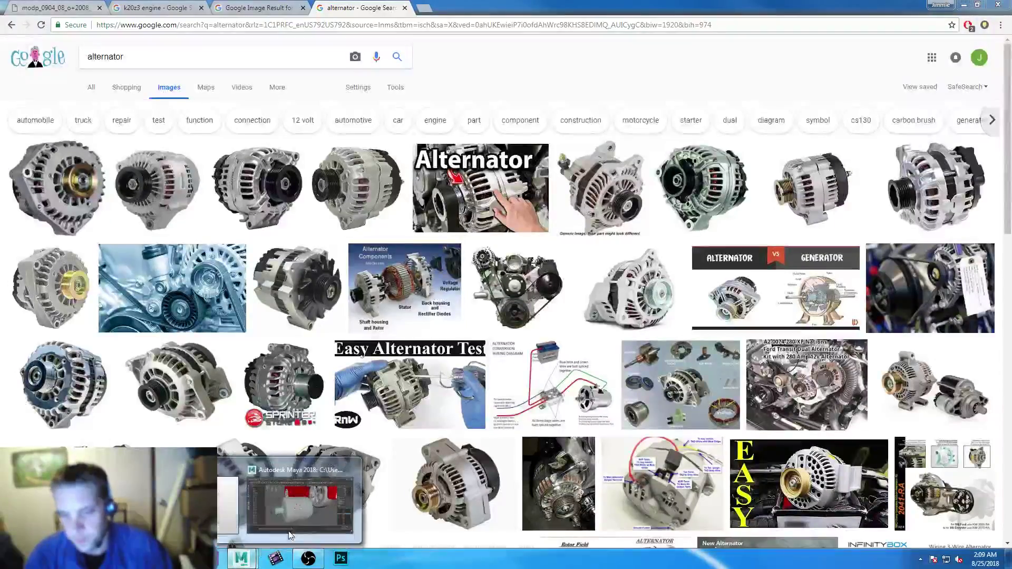
Switch back to Maya, show the cylinder unsmoothed, duplicate it and move the copy to X 1.6, Z -6.505 at the car's front
left_click(241, 558)
key("1")
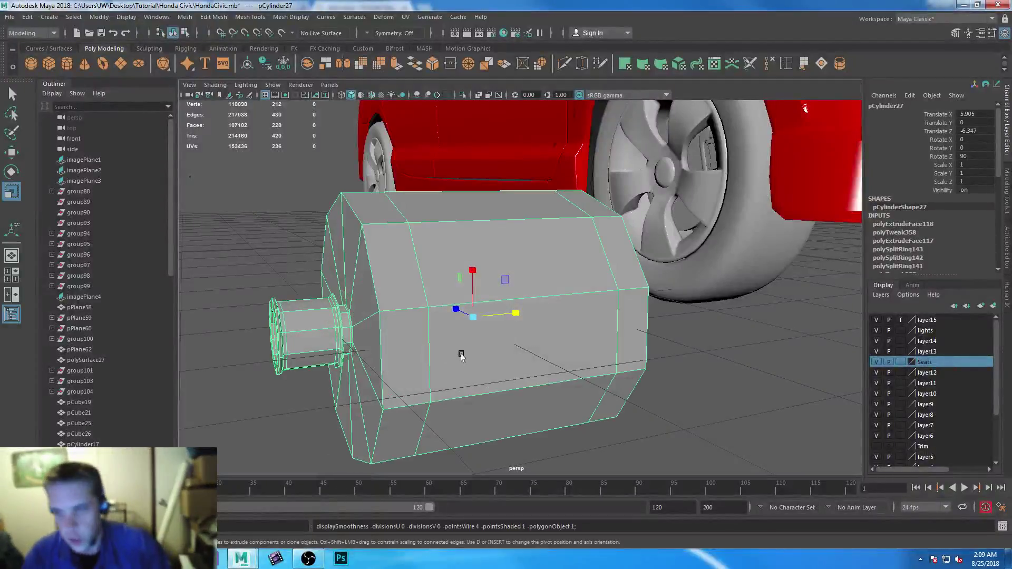
right_click_drag(460, 355, 437, 227, "alt")
left_click_drag(548, 348, 516, 384, "alt")
scroll(477, 333, "down", 5)
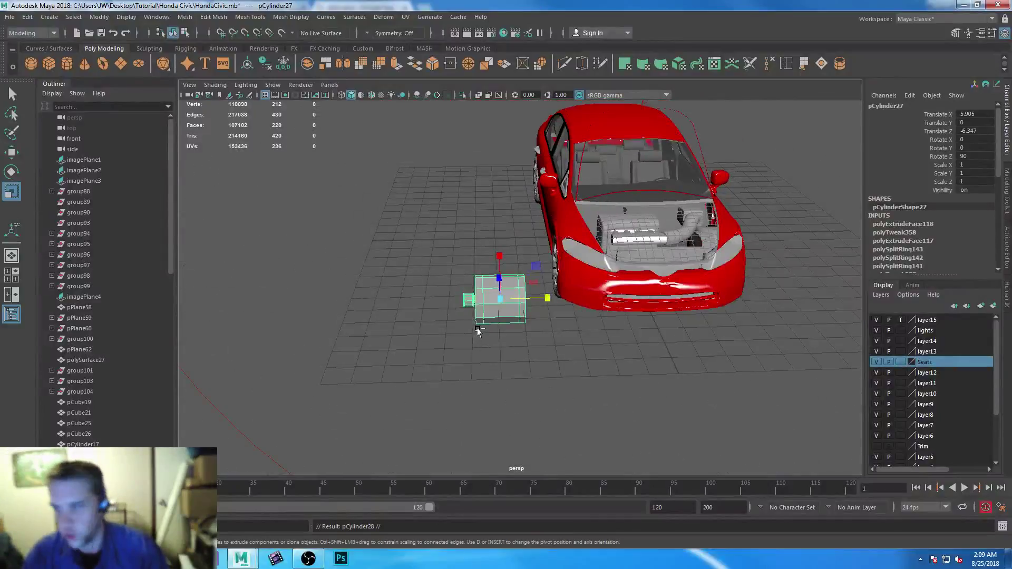
key("ctrl+d")
key("w")
left_click_drag(480, 308, 478, 334, "alt")
middle_click_drag(464, 269, 566, 280)
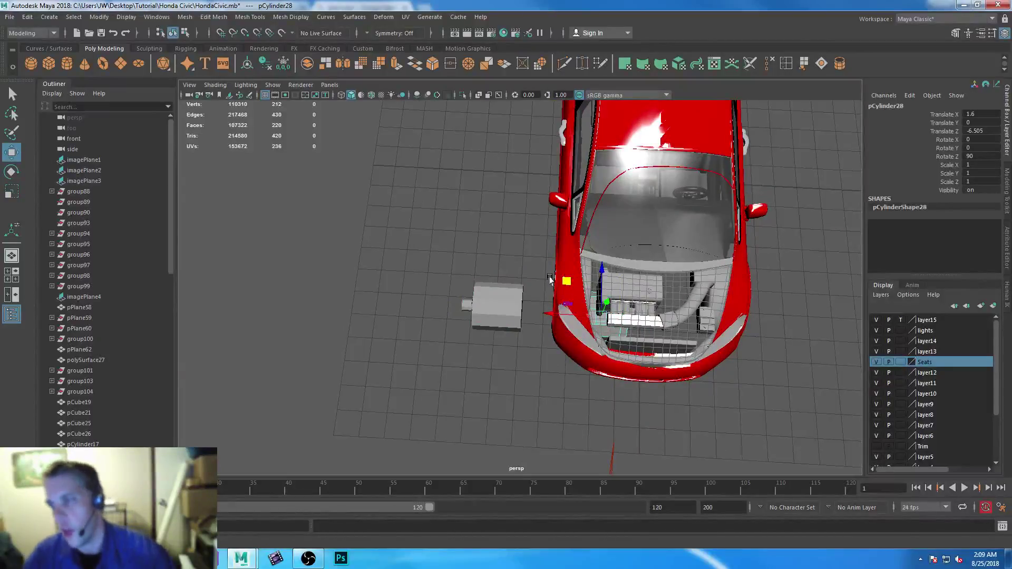
Raise the duplicate cylinder to Translate Y 1.914 and shift it to Z -6.958 beside the engine
middle_click_drag(602, 336, 457, 305, "alt")
left_click_drag(457, 305, 488, 266, "alt")
right_click_drag(487, 266, 527, 318, "alt")
left_click_drag(527, 319, 555, 348, "alt")
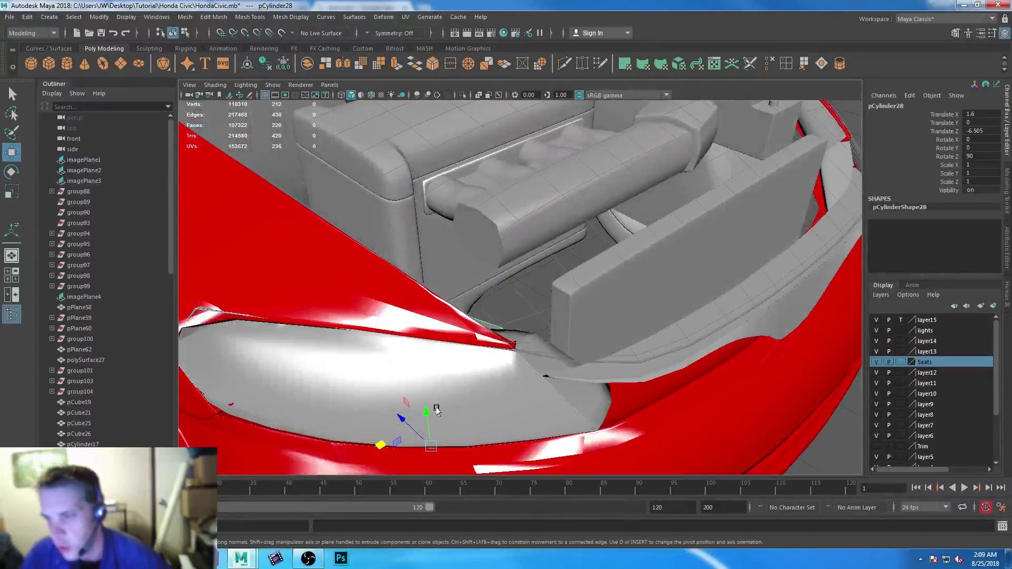
left_click_drag(426, 413, 446, 244)
mouse_move(503, 345)
left_mouse_down("alt")
mouse_move(472, 363)
mouse_move(511, 301)
mouse_move(515, 350)
left_mouse_up("alt")
right_click_drag(515, 349, 423, 315, "alt")
left_click_drag(423, 317, 373, 352, "alt")
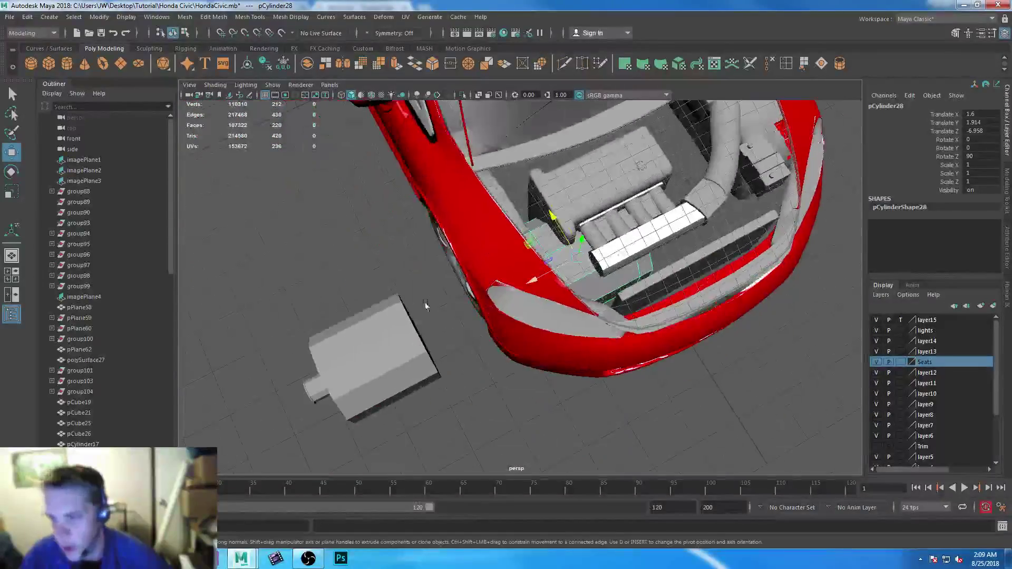
Select the original cylinder together with its copy and scale both uniformly to 0.232
left_click(373, 353)
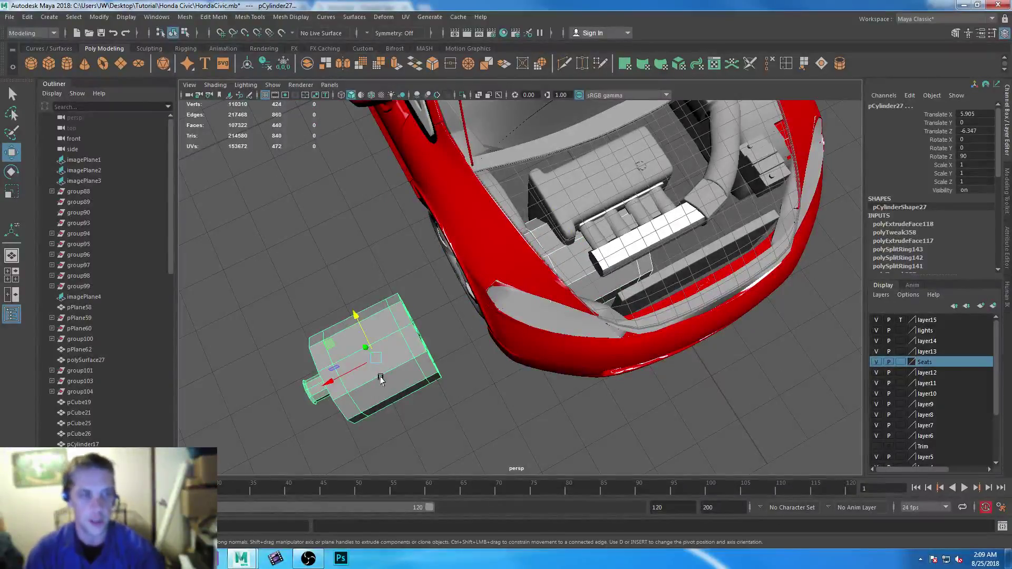
key("r")
left_click_drag(375, 359, 299, 364)
Select the small copy in the engine bay and nudge it into place beside the end of the intake manifold
left_click(574, 264)
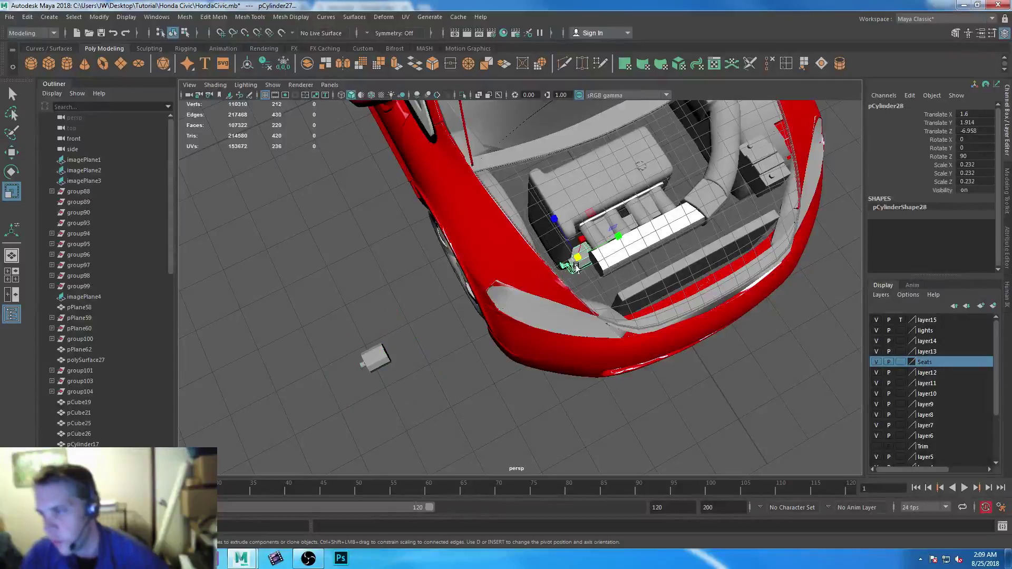
key("w")
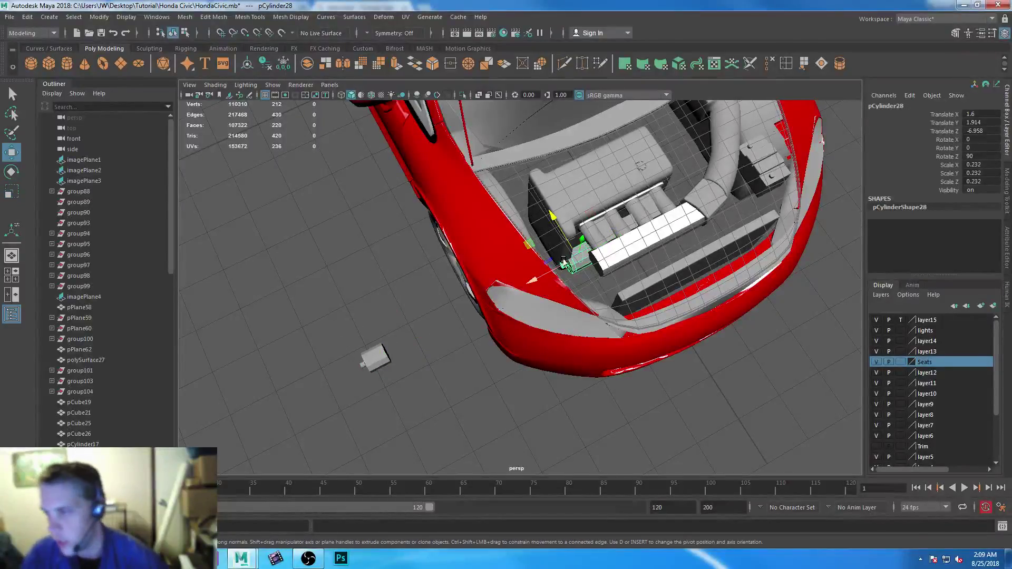
left_click_drag(551, 271, 546, 280)
left_click_drag(551, 223, 557, 233)
mouse_move(465, 319)
left_mouse_down("alt")
mouse_move(451, 294)
mouse_move(398, 278)
mouse_move(435, 270)
mouse_move(473, 330)
left_mouse_up("alt")
Select the original cylinder outside the car and examine how its copy sits beside the intake manifold
left_click(355, 267)
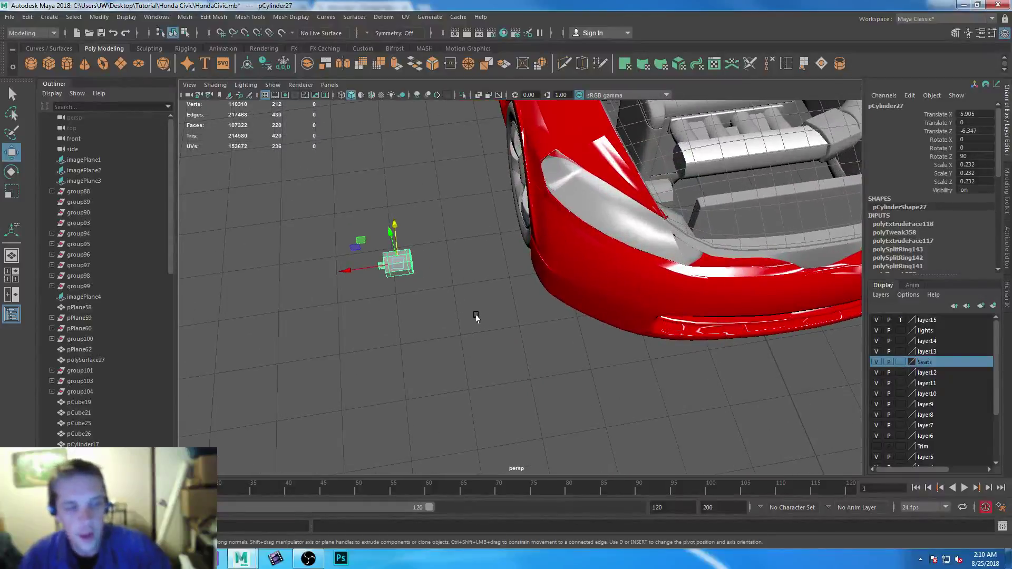
left_click_drag(462, 257, 352, 305, "alt")
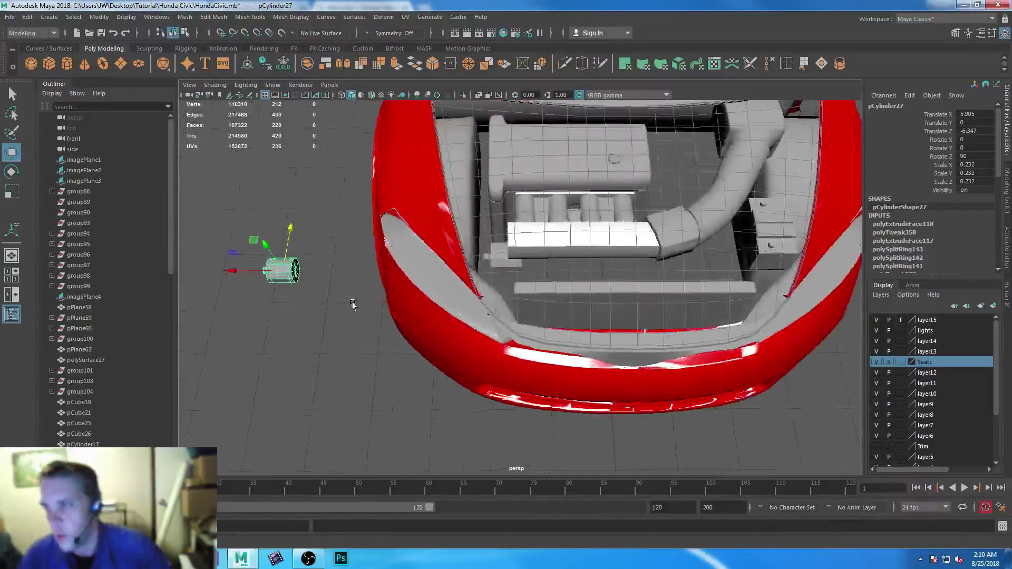
right_click_drag(353, 304, 530, 434, "alt")
middle_click_drag(416, 295, 530, 348, "alt")
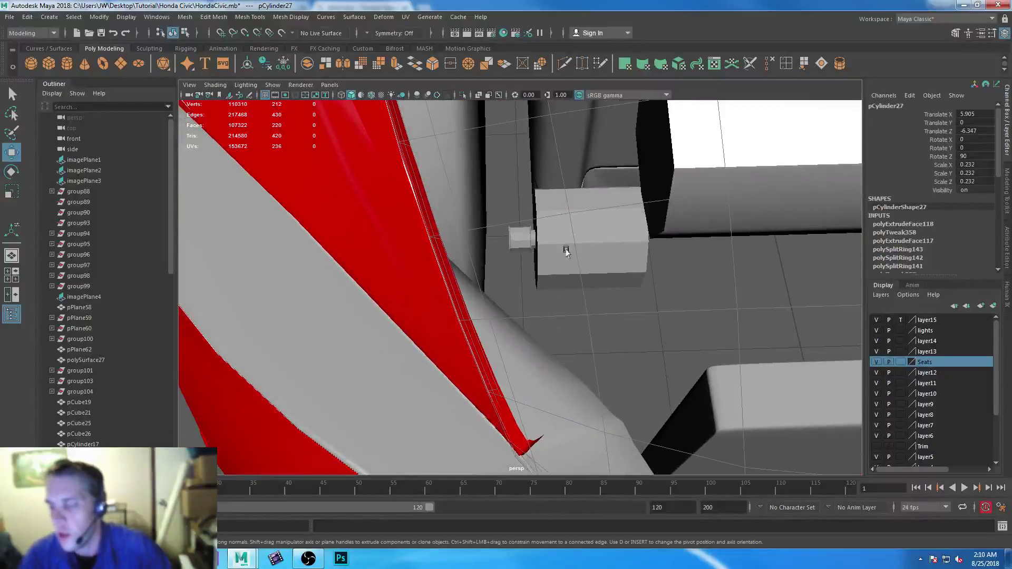
right_click_drag(530, 318, 485, 275, "alt")
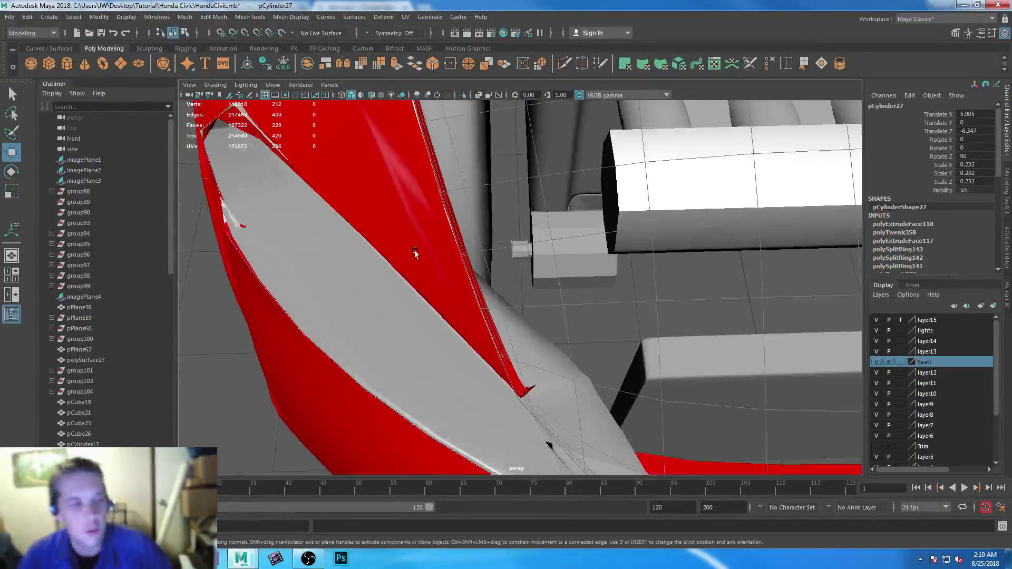
middle_click_drag(343, 242, 594, 240, "alt")
right_click_drag(593, 240, 480, 272, "alt")
left_click_drag(480, 272, 469, 264, "alt")
middle_click_drag(397, 262, 485, 231, "alt")
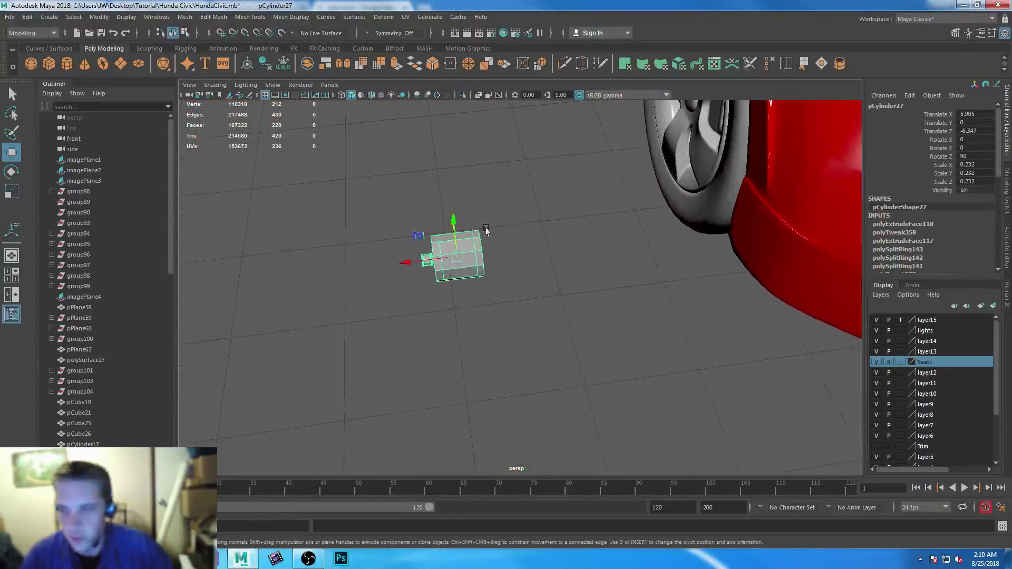
Switch the original cylinder to face selection and box-select the faces of its protruding shaft
right_click_drag(485, 230, 379, 328, "alt")
middle_click_drag(379, 327, 504, 371, "alt")
left_click_drag(503, 371, 490, 300, "alt")
right_click_drag(464, 251, 455, 293)
left_click_drag(454, 294, 438, 265, "alt")
scroll(436, 255, "up", 5)
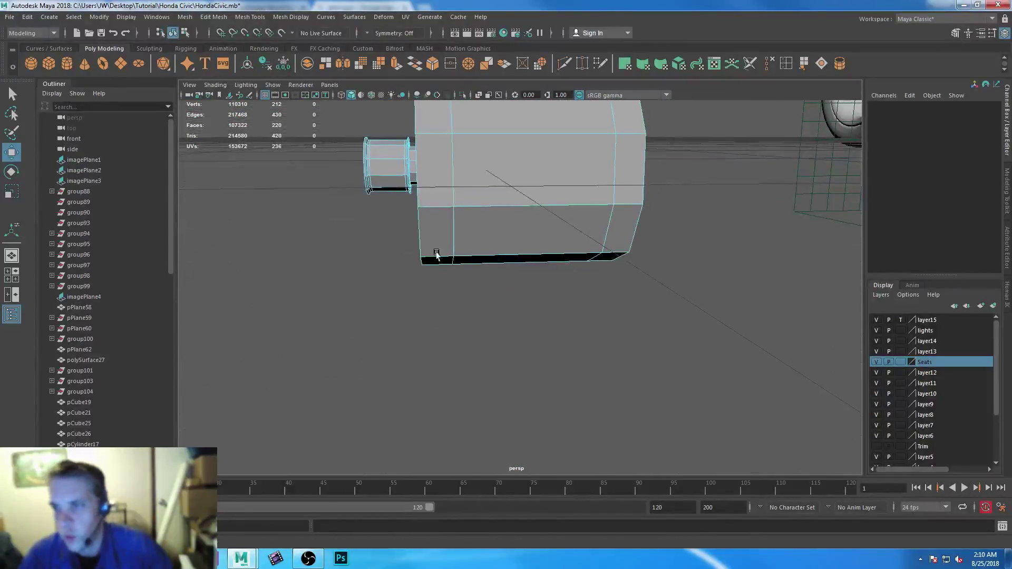
middle_click_drag(389, 187, 406, 227, "alt")
left_click_drag(327, 139, 429, 261)
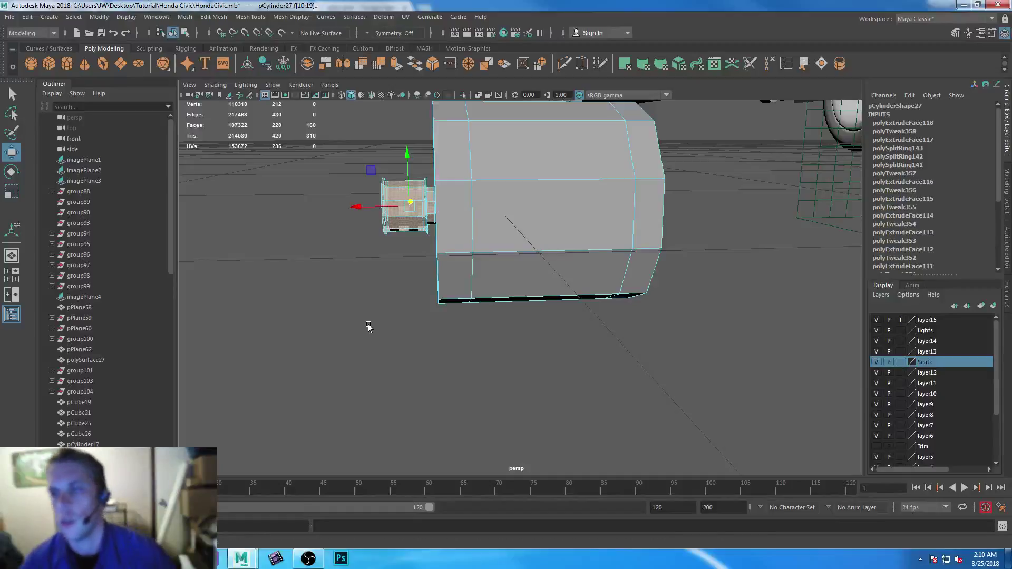
Remove the body's front and side faces from the selection so only the shaft faces stay selected
scroll(368, 327, "down", 5)
left_click_drag(371, 263, 472, 367, "alt")
left_click_drag(472, 157, 601, 400, "ctrl")
left_click_drag(494, 343, 575, 342, "alt")
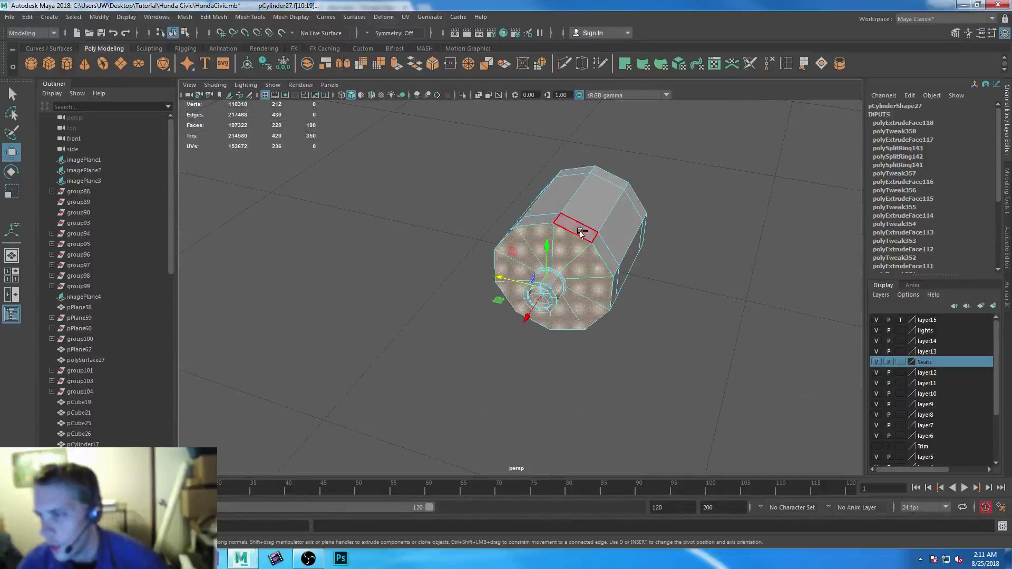
left_click_drag(579, 227, 609, 402, "ctrl")
left_click_drag(461, 200, 606, 249, "ctrl")
left_click_drag(538, 370, 551, 350, "alt")
left_click_drag(493, 263, 504, 296, "ctrl")
right_click_drag(504, 296, 608, 473, "alt")
middle_click_drag(584, 346, 578, 393, "alt")
left_click_drag(578, 395, 571, 406, "alt")
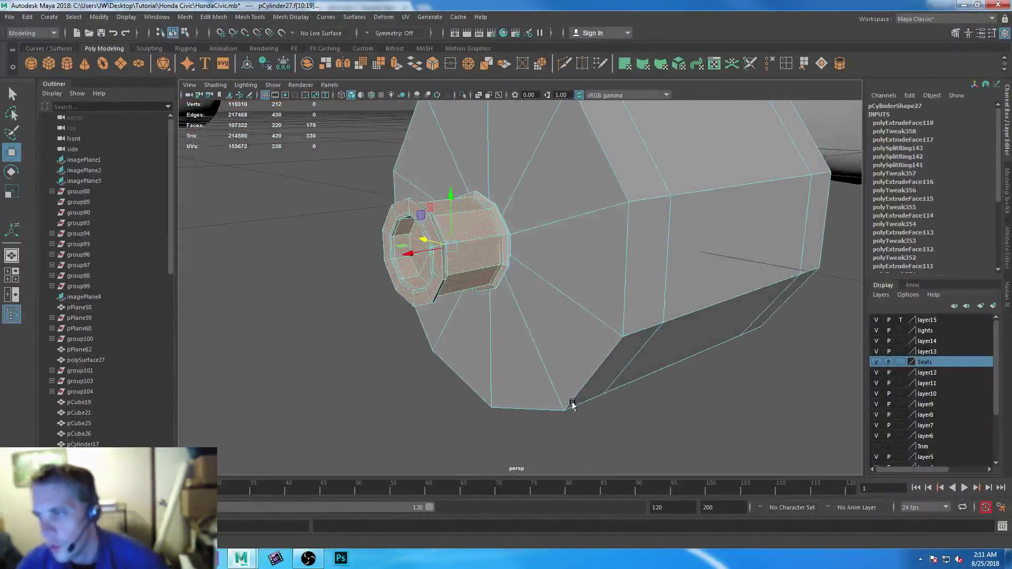
Scale the shaft faces outward along both cross-section axes to turn the thin shaft into a wide pulley
key("r")
left_click_drag(447, 201, 457, 111)
left_click_drag(425, 230, 479, 274, "alt")
scroll(579, 290, "down", 3)
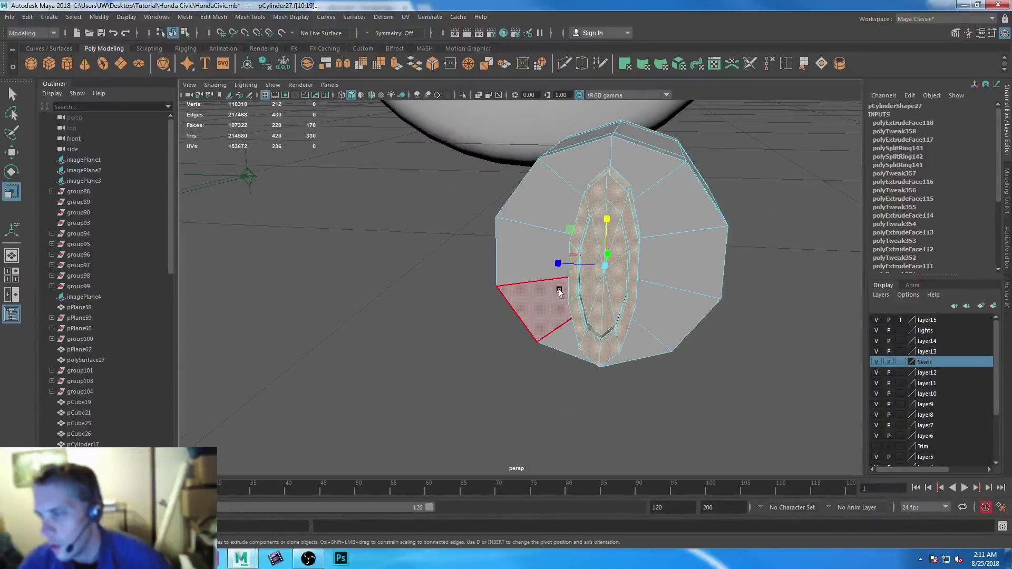
left_click_drag(557, 263, 479, 252)
left_click_drag(672, 404, 526, 373, "alt")
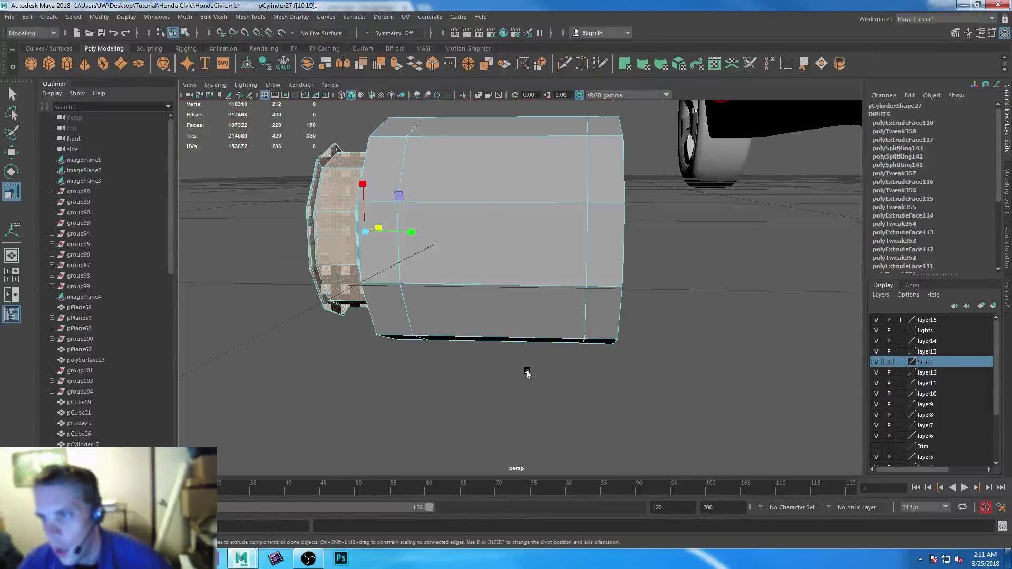
Select two adjacent upper side faces of the cylinder body, flatten them by scaling and move them outward
middle_click_drag(526, 372, 609, 416, "alt")
right_click_drag(610, 415, 523, 326, "alt")
left_click_drag(523, 327, 578, 350, "alt")
middle_click_drag(578, 350, 595, 401, "alt")
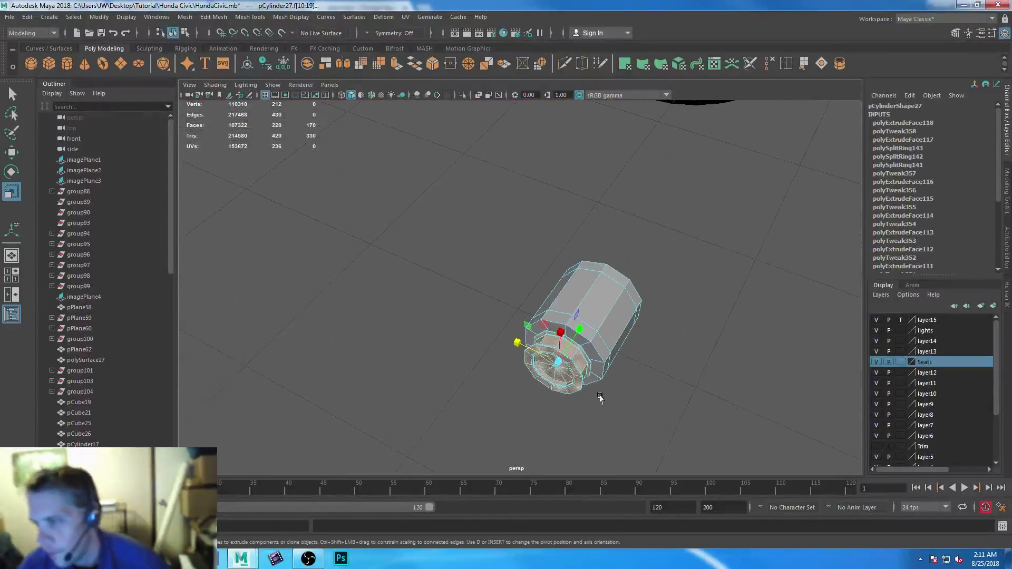
scroll(594, 400, "up", 4)
left_click_drag(593, 398, 626, 375, "alt")
left_click(572, 257)
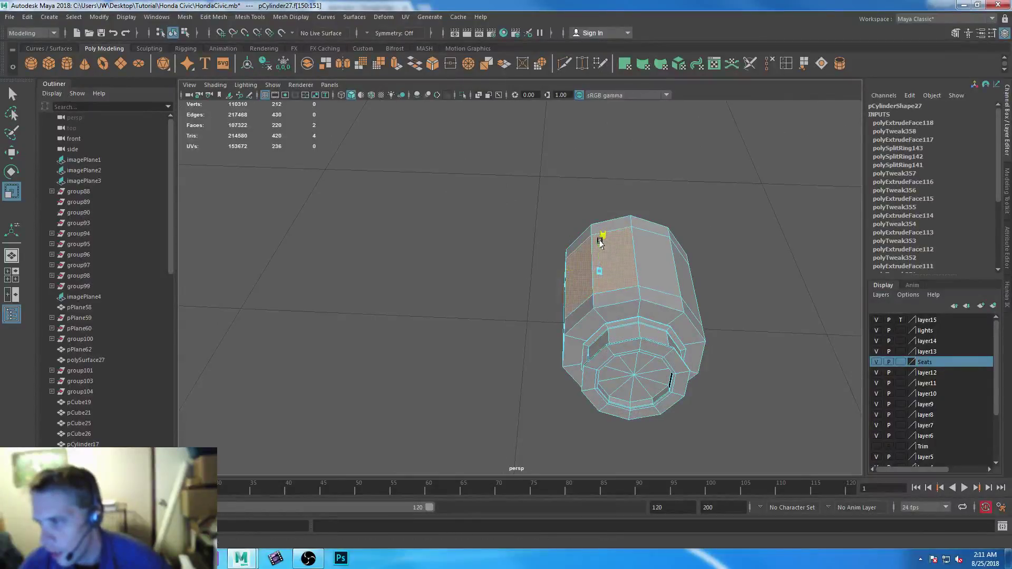
left_click_drag(600, 232, 594, 291)
key("w")
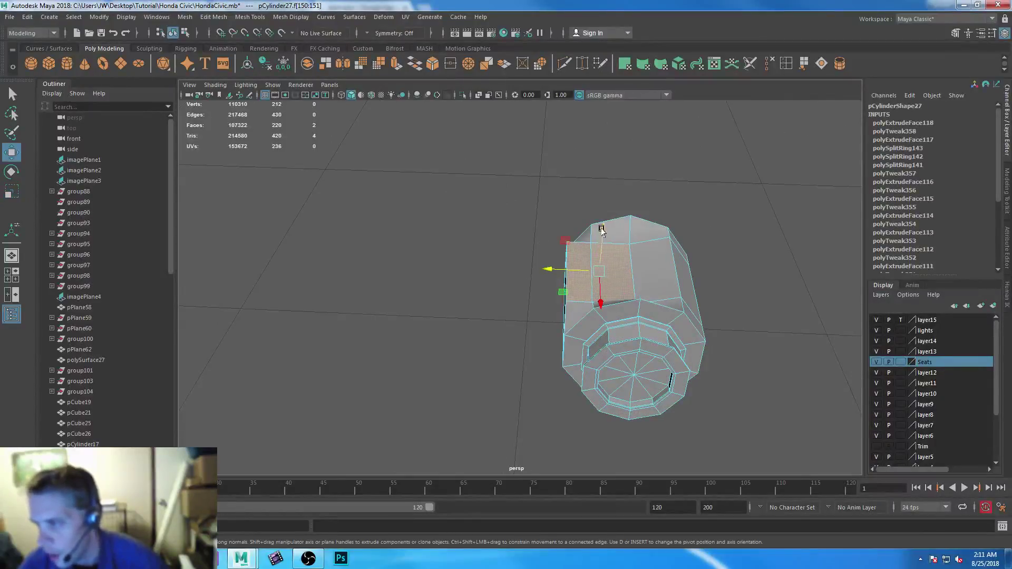
left_click_drag(601, 230, 605, 206)
left_click_drag(550, 361, 553, 338, "alt")
left_click_drag(539, 237, 540, 237)
Refine the bulge by moving edges on the upper side of the cylinder body
left_click_drag(518, 345, 551, 318, "alt")
right_click_drag(493, 301, 505, 226)
left_click(492, 301)
left_click_drag(525, 266, 531, 301)
left_click_drag(508, 380, 381, 364, "alt")
left_click(529, 237)
left_click_drag(480, 232, 497, 232)
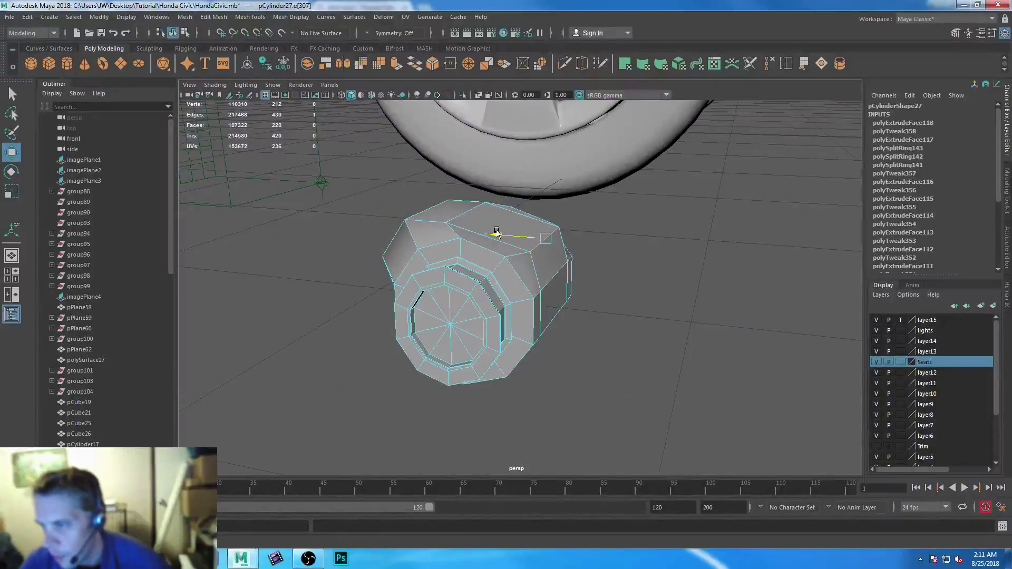
key("ctrl+z")
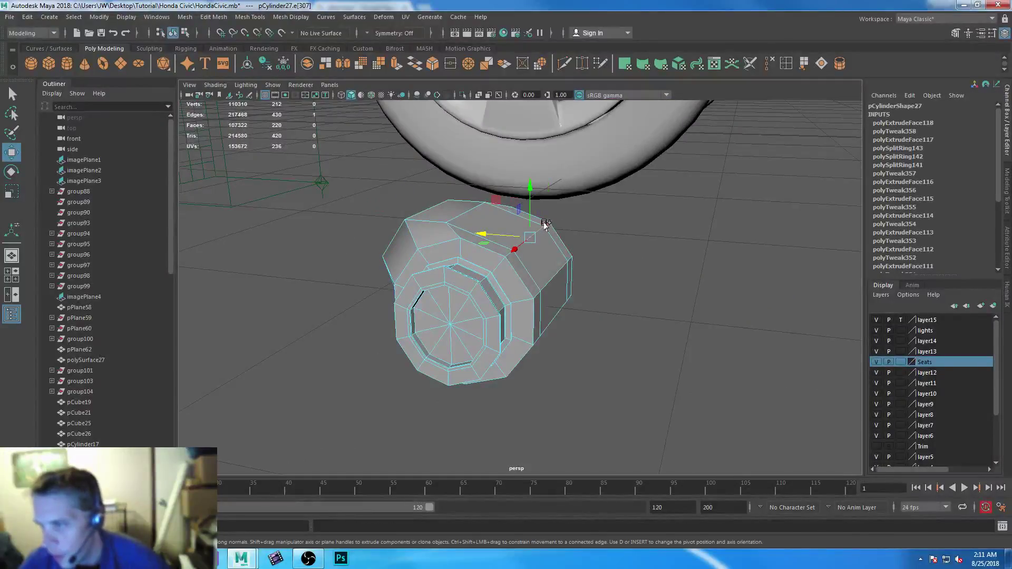
left_click_drag(483, 235, 594, 291)
Show the cylinder smoothed and pull three faces on the body's lower side outward
key("3")
left_click_drag(587, 384, 574, 402, "alt")
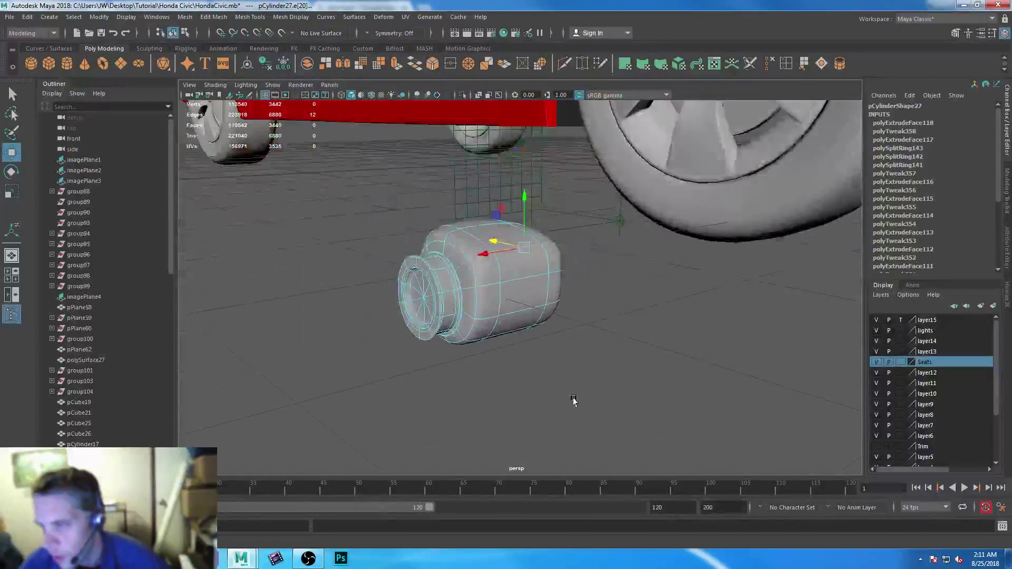
left_click(521, 295)
left_click_drag(531, 358, 582, 382, "alt")
left_click_drag(500, 288, 513, 291)
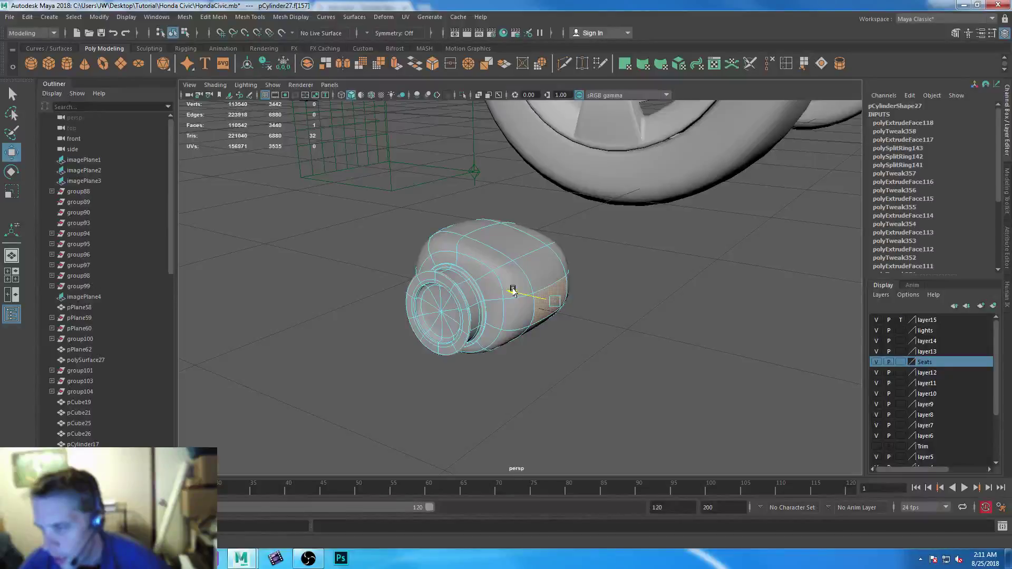
left_click(514, 292, "shift")
left_click(555, 282, "shift")
left_click_drag(493, 293, 518, 297)
Extend the selection to six faces on the body's side and flatten them by scaling along one axis
key("r")
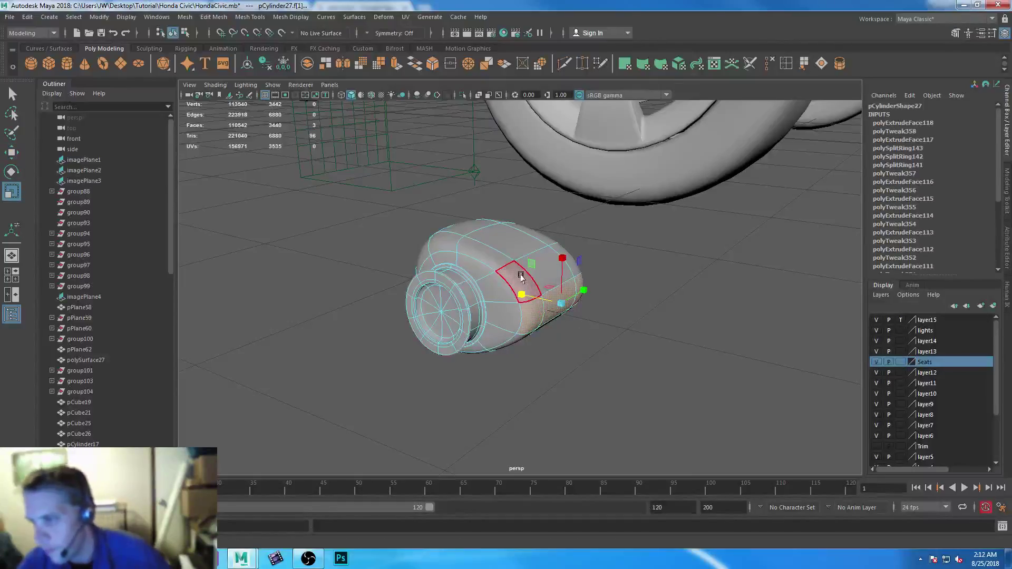
left_click(521, 278, "shift")
left_click(555, 258, "shift")
left_click(567, 258, "shift")
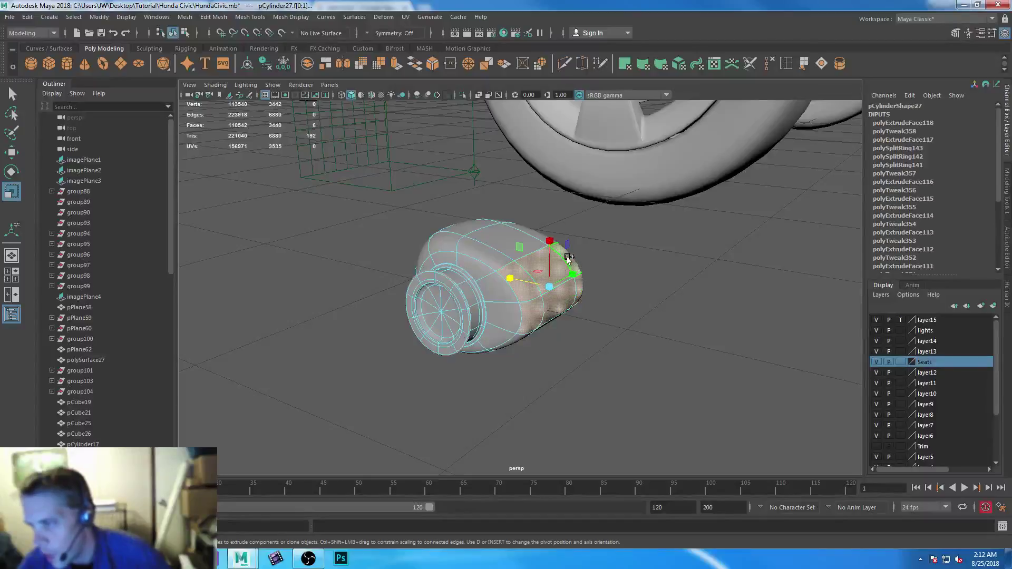
left_click_drag(509, 278, 588, 304)
left_click_drag(580, 364, 621, 327, "alt")
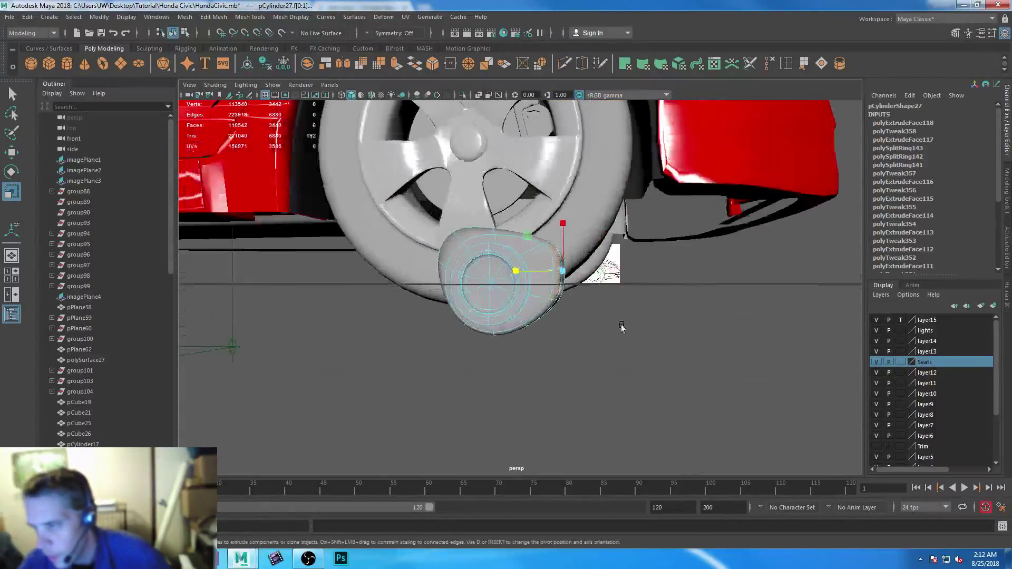
right_click_drag(621, 327, 559, 368, "alt")
left_click_drag(559, 368, 610, 369, "alt")
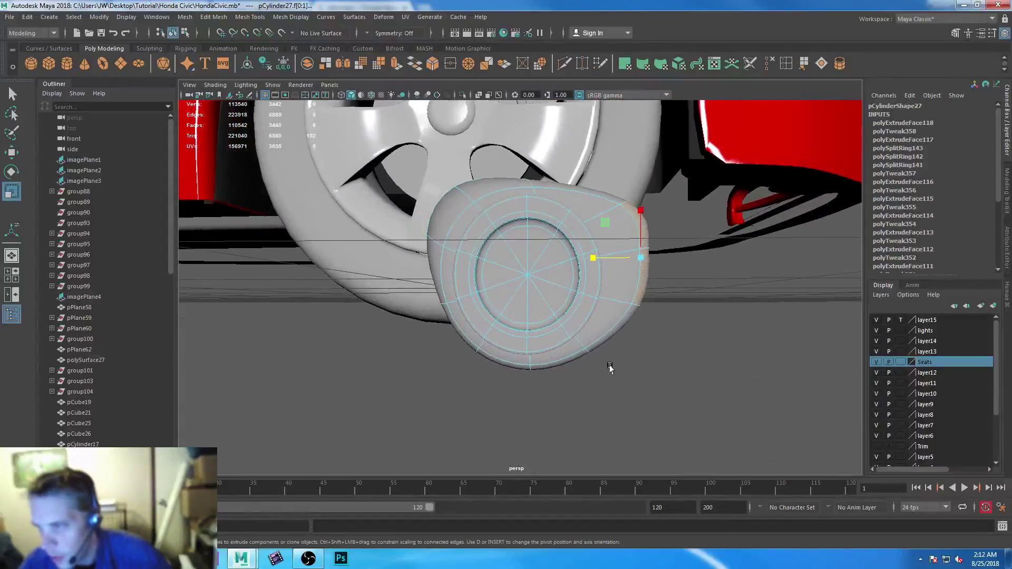
Box-select the pulley end and adjust it slightly, then return to object selection with unsmoothed display
left_click_drag(547, 283, 401, 253, "alt")
left_click_drag(278, 177, 436, 394)
left_click_drag(487, 268, 485, 269)
right_click_drag(579, 219, 629, 196)
left_click_drag(680, 341, 593, 322, "alt")
key("1")
Duplicate the reshaped cylinder and move the copy into the engine bay at X 1.786, Y 2.685, Z -7.065
key("ctrl+d")
right_click_drag(632, 364, 486, 199, "alt")
middle_click_drag(583, 292, 513, 357, "alt")
right_click_drag(513, 358, 533, 356, "alt")
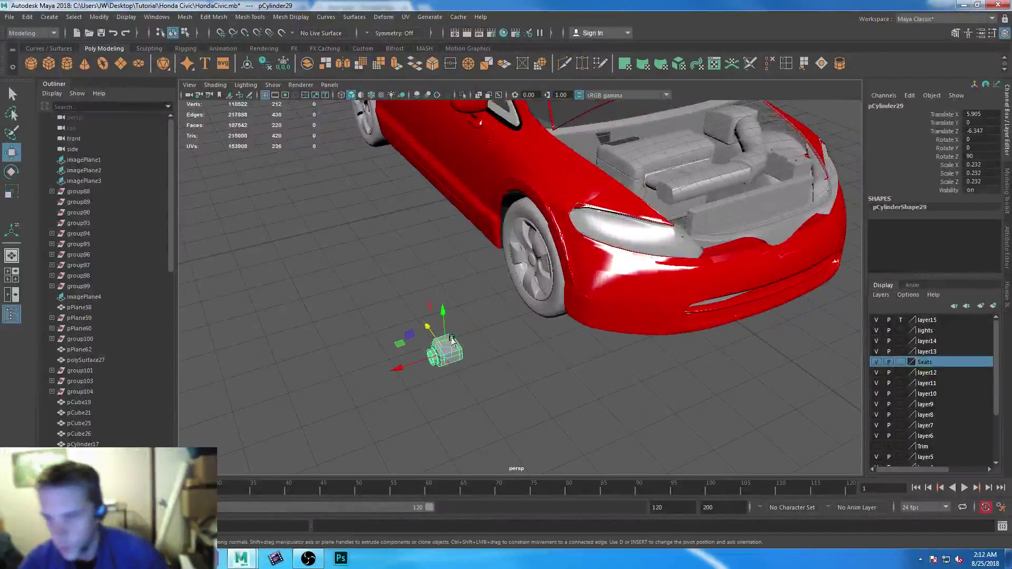
key("w")
left_click_drag(401, 365, 530, 404)
left_click_drag(553, 214, 474, 256)
left_click_drag(474, 256, 514, 182, "alt")
left_click_drag(510, 325, 623, 397)
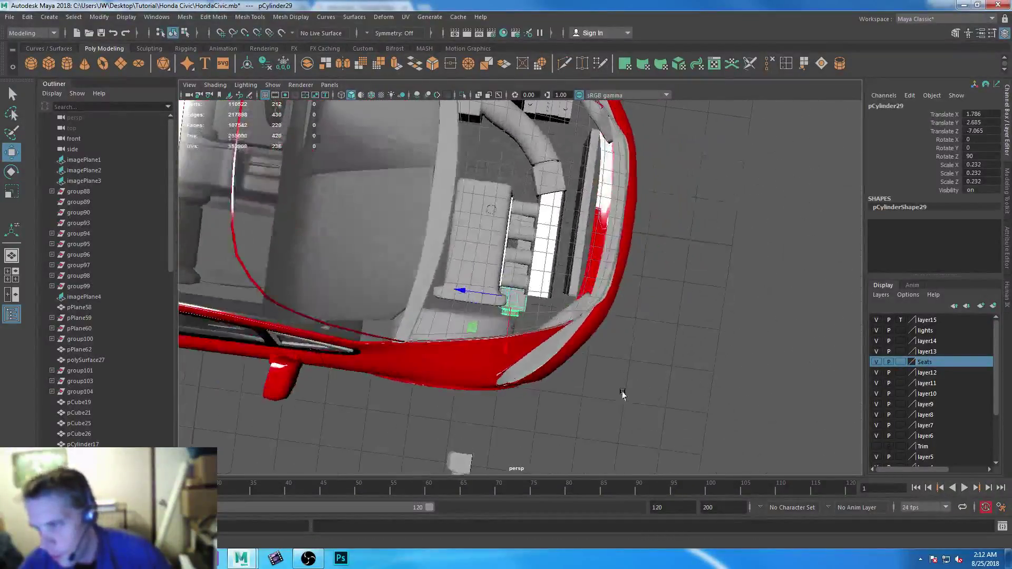
In the top view, shift the copy to Translate X 1.735 and Z -7.155 at the end of the intake runners
key("space")
key("space")
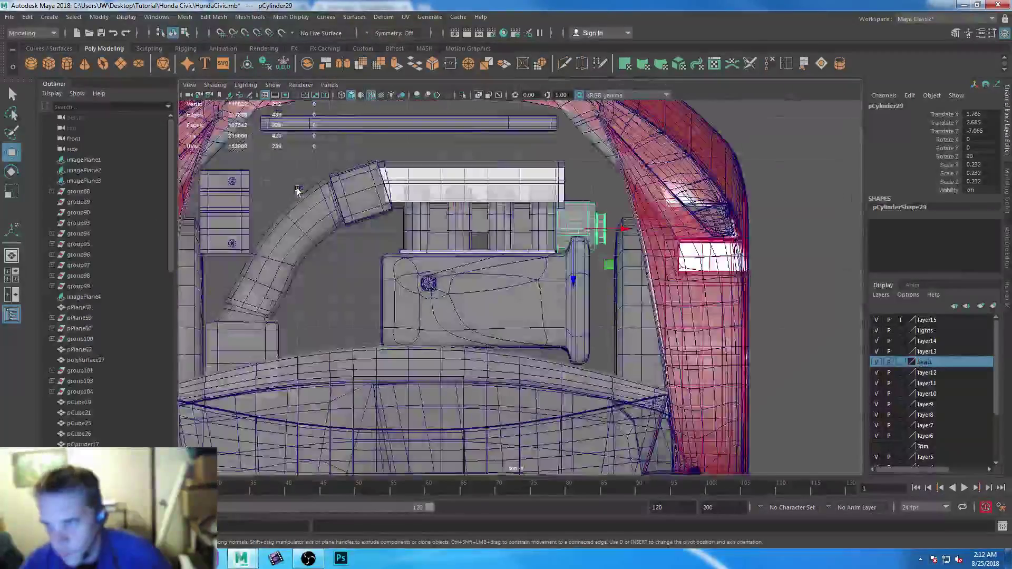
scroll(592, 262, "up", 5)
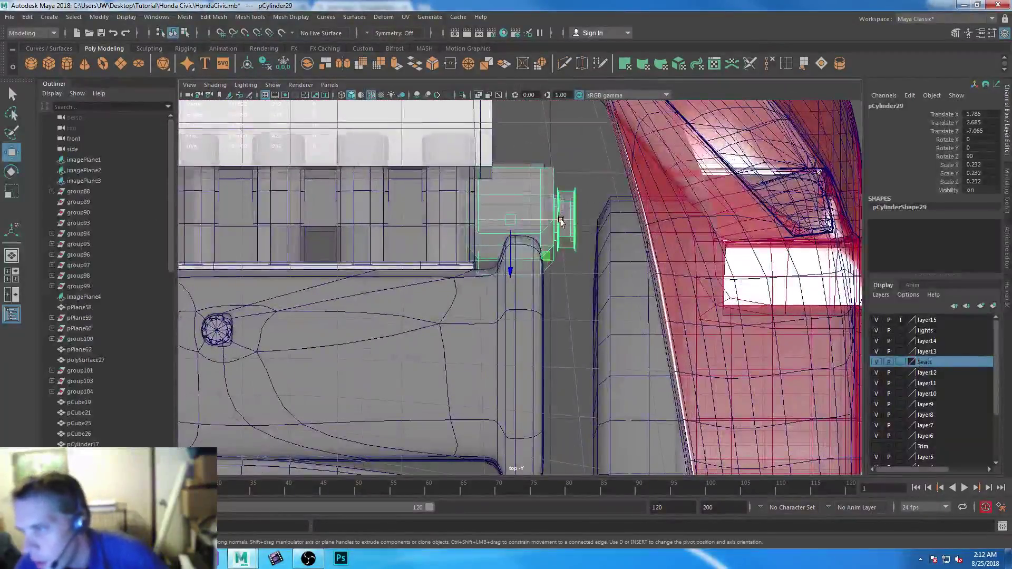
left_click_drag(552, 220, 552, 220)
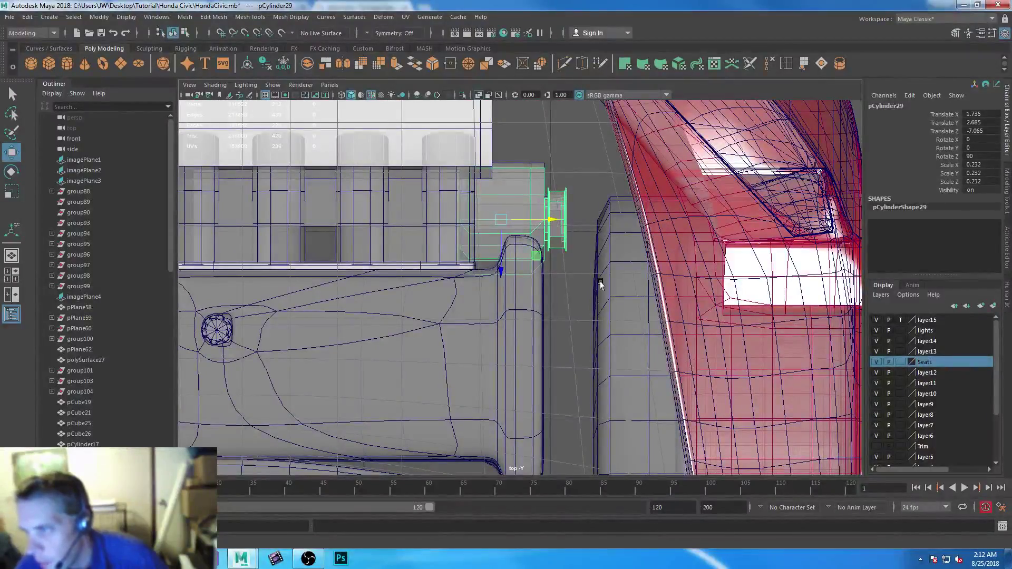
left_click_drag(498, 264, 497, 253)
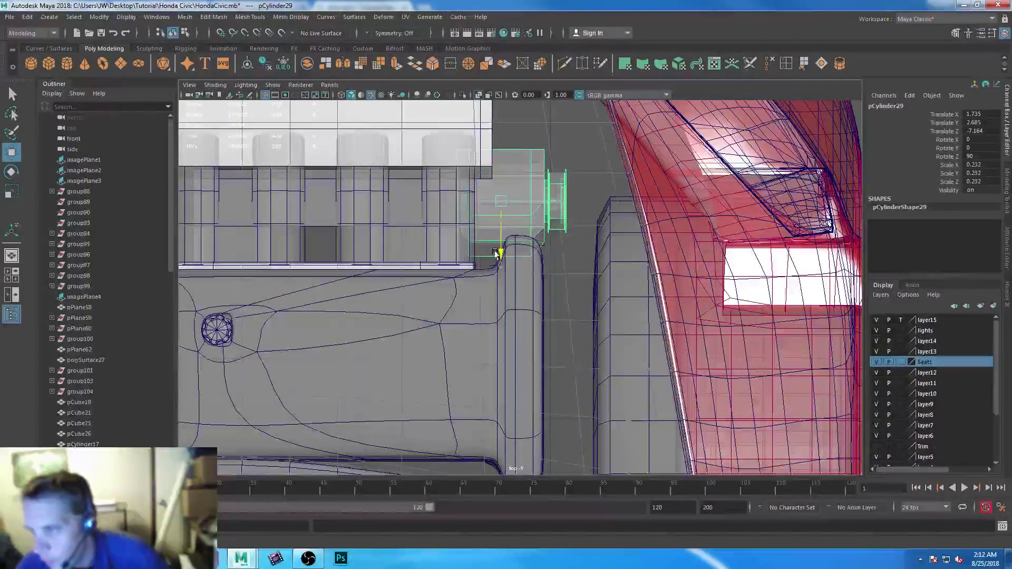
key("space")
key("space")
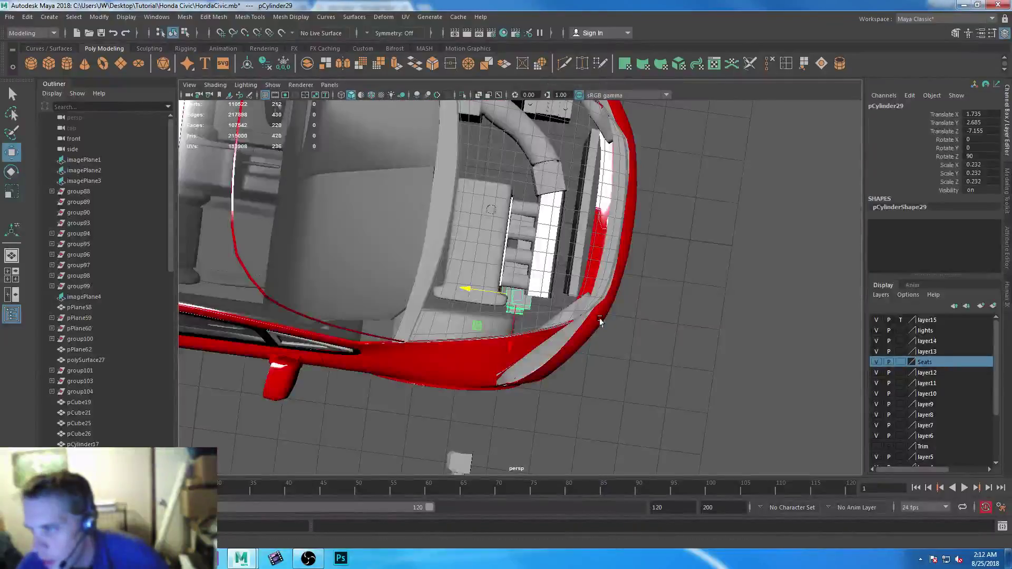
Back in the perspective view, move the copy to Translate Z -7.227 beside the engine
left_click_drag(572, 292, 650, 276, "alt")
scroll(590, 325, "up", 3)
middle_click_drag(590, 325, 571, 374, "alt")
left_click_drag(571, 375, 509, 309, "alt")
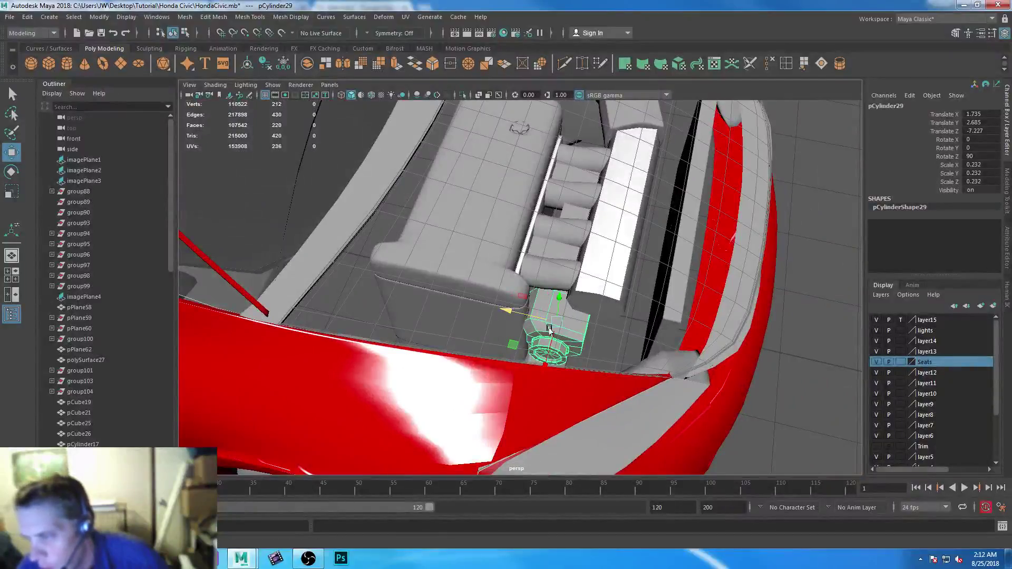
left_click_drag(550, 337, 530, 350, "alt")
right_click_drag(529, 350, 477, 332, "alt")
middle_click_drag(477, 332, 528, 303, "alt")
Select the original reshaped cylinder beside the car and examine its body and pulley from several sides
left_click(376, 420)
left_click_drag(486, 454, 452, 429, "alt")
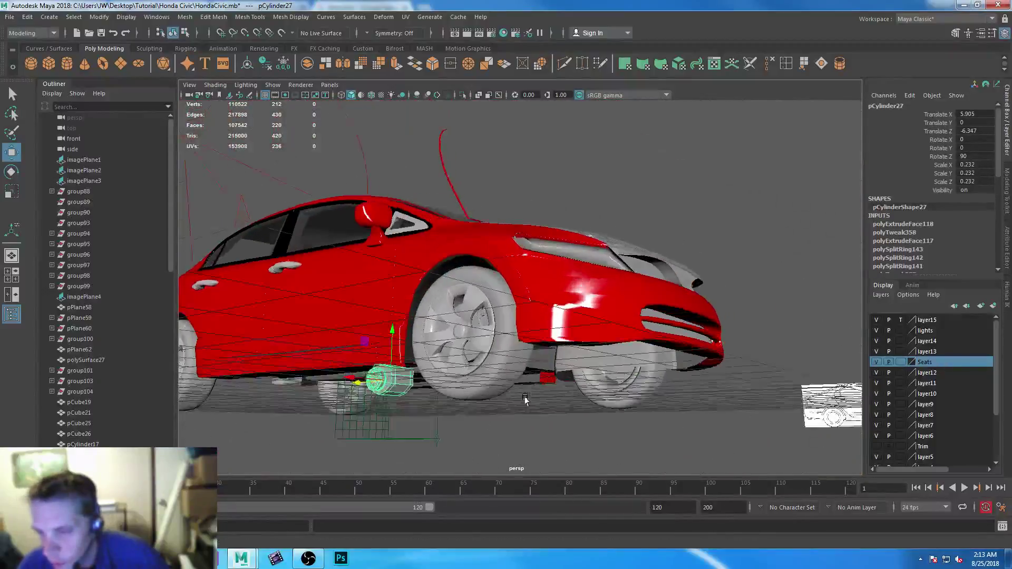
middle_click_drag(420, 390, 522, 356, "alt")
right_click_drag(522, 357, 555, 483, "alt")
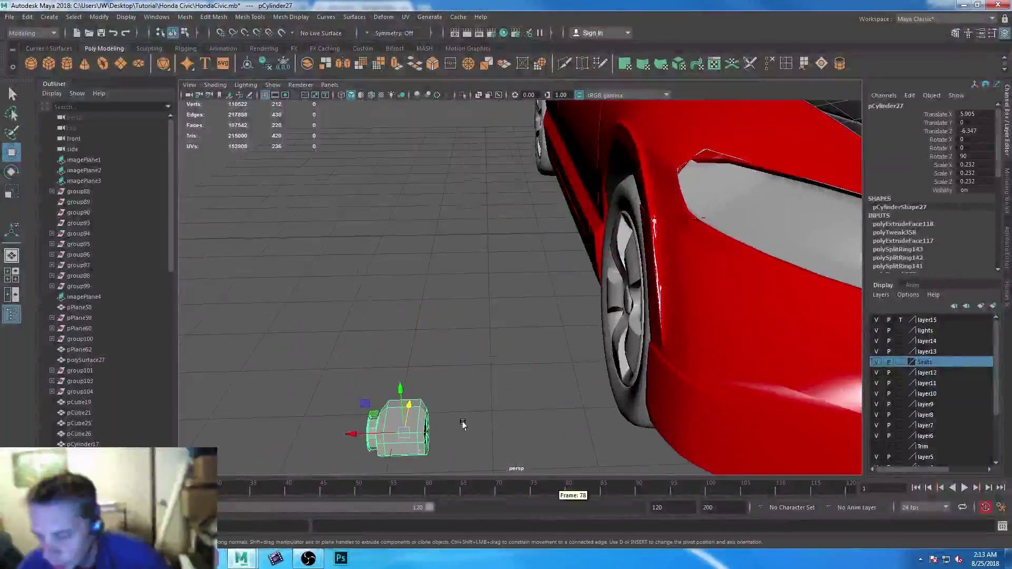
middle_click_drag(463, 423, 537, 323, "alt")
left_click_drag(476, 418, 578, 393, "alt")
middle_click_drag(466, 367, 576, 300, "alt")
right_click_drag(576, 300, 644, 482, "alt")
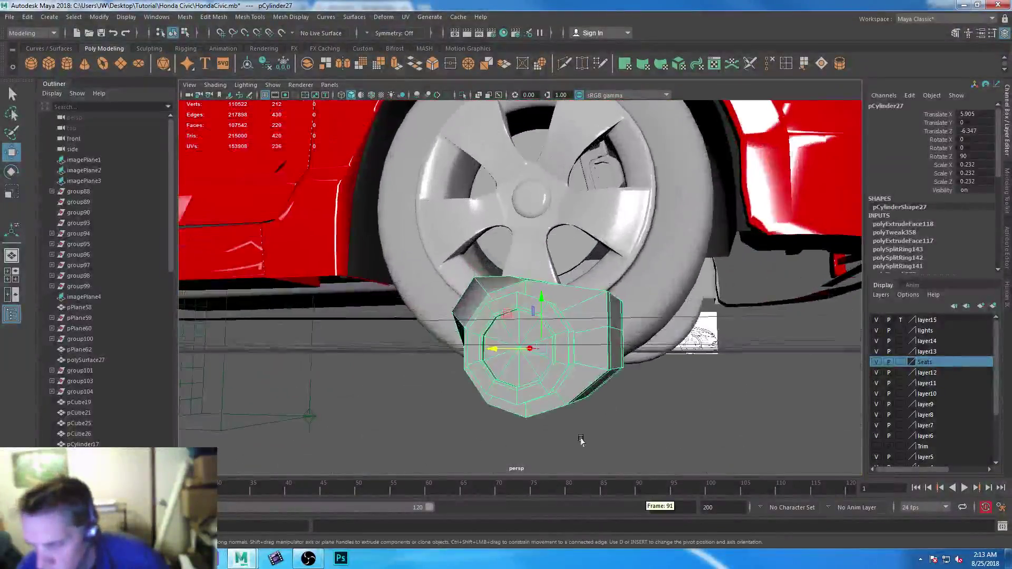
mouse_move(581, 440)
left_mouse_down("alt")
mouse_move(560, 420)
mouse_move(582, 439)
left_mouse_up("alt")
left_click_drag(593, 425, 460, 425, "alt")
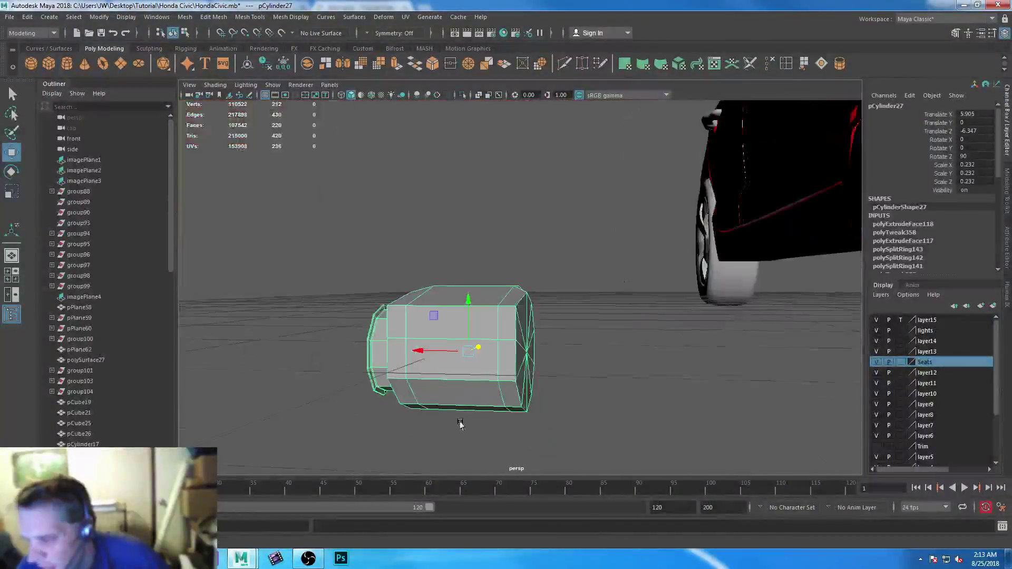
scroll(506, 337, "down", 5)
left_click_drag(506, 203, 548, 323, "alt")
middle_click_drag(548, 324, 653, 256, "alt")
right_click_drag(574, 400, 685, 416, "alt")
middle_click_drag(685, 321, 633, 342, "alt")
middle_click_drag(632, 343, 562, 369, "alt")
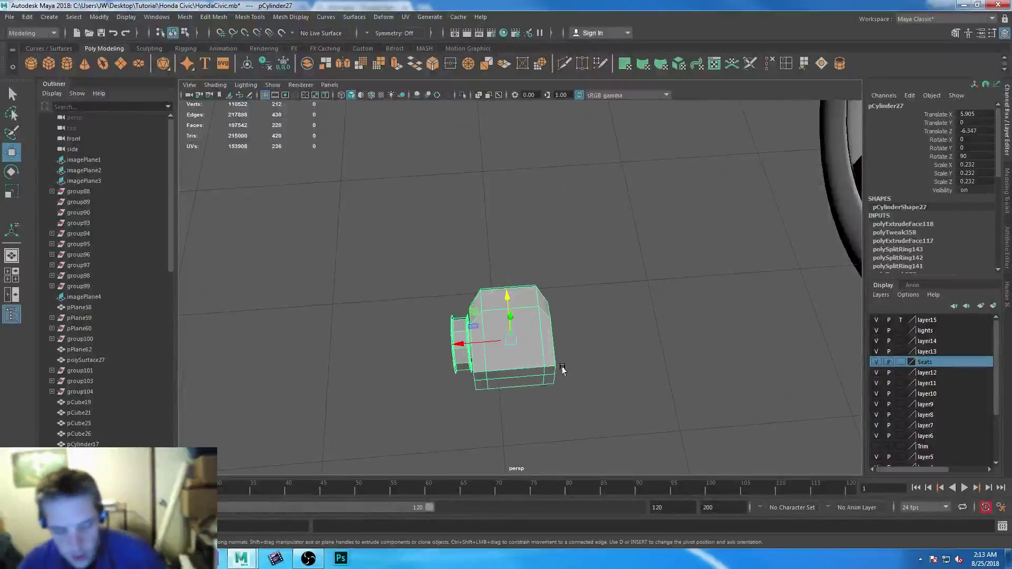
Select a sloping face along the cylinder's body, pull it in toward the centre and lower it slightly
key("f")
right_click_drag(558, 378, 474, 377, "alt")
left_click_drag(474, 377, 598, 297, "alt")
key("f")
mouse_move(582, 354)
left_mouse_down("alt")
mouse_move(564, 325)
mouse_move(594, 364)
left_mouse_up("alt")
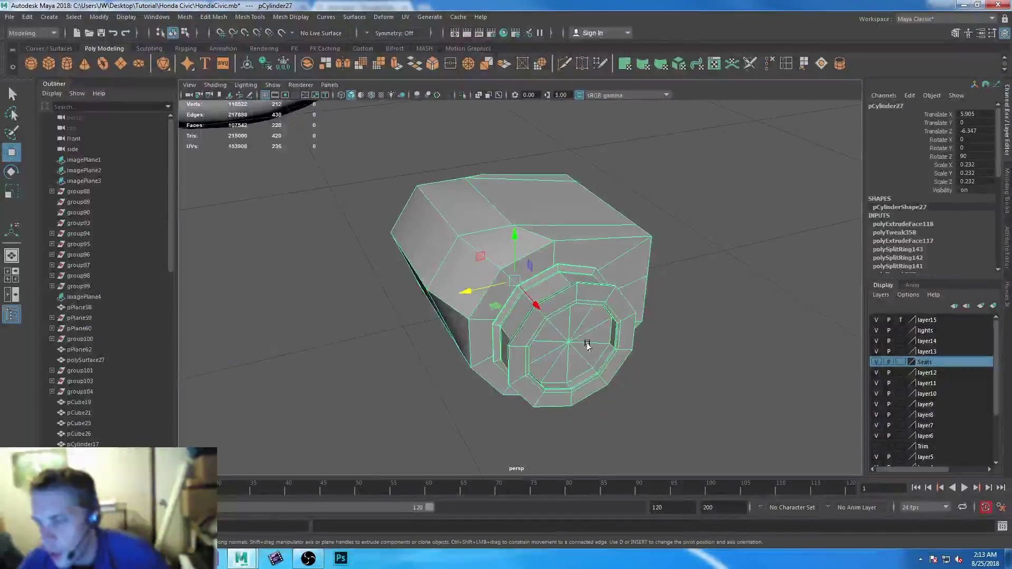
right_click_drag(418, 205, 441, 238)
left_click(432, 232)
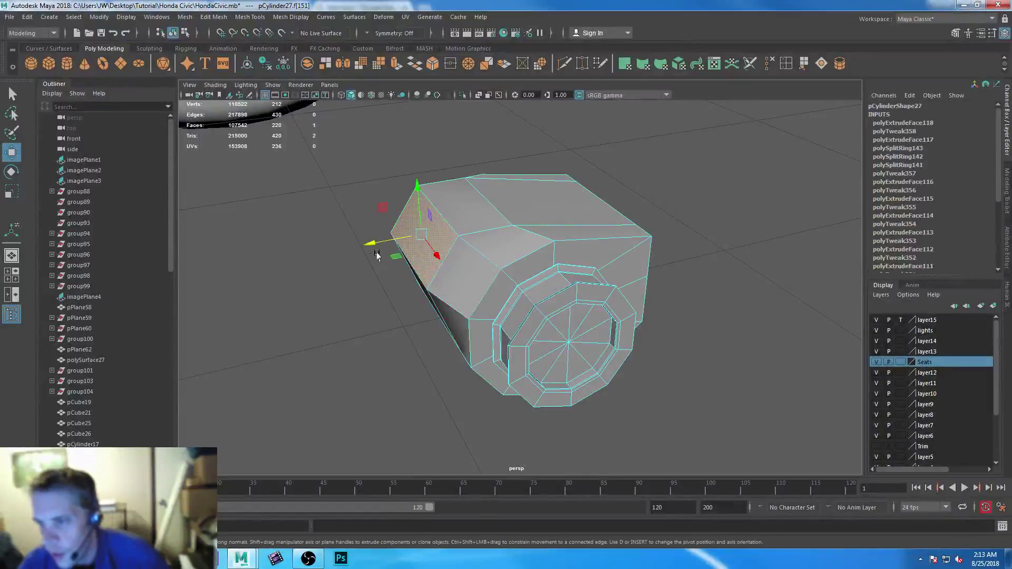
mouse_move(406, 238)
left_mouse_down()
mouse_move(393, 240)
mouse_move(405, 239)
left_mouse_up()
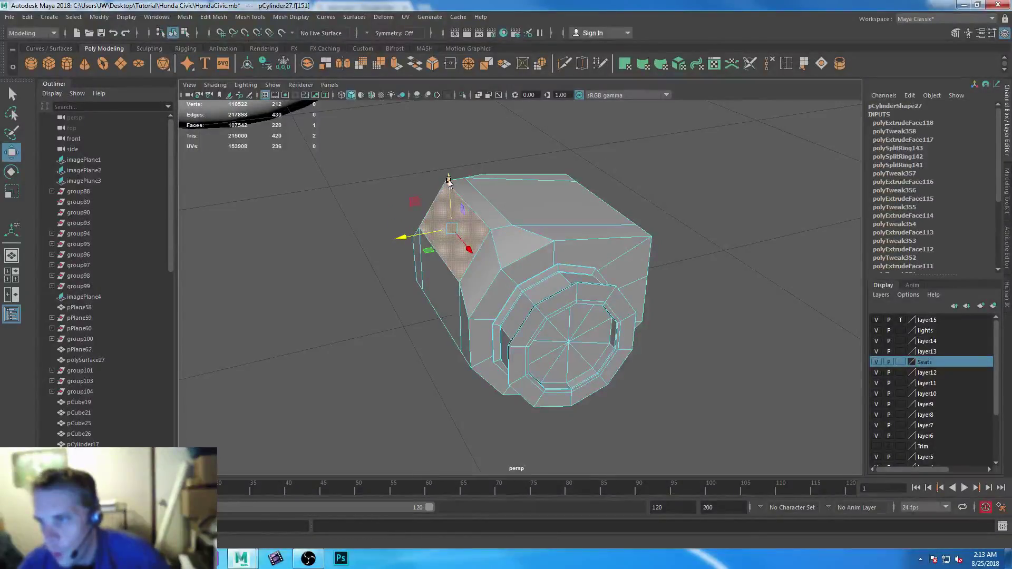
left_click_drag(447, 182, 447, 195)
left_click_drag(415, 314, 524, 270, "alt")
Select the three adjoining faces along the top of the cylinder's body and scale them narrower across
left_click(589, 265)
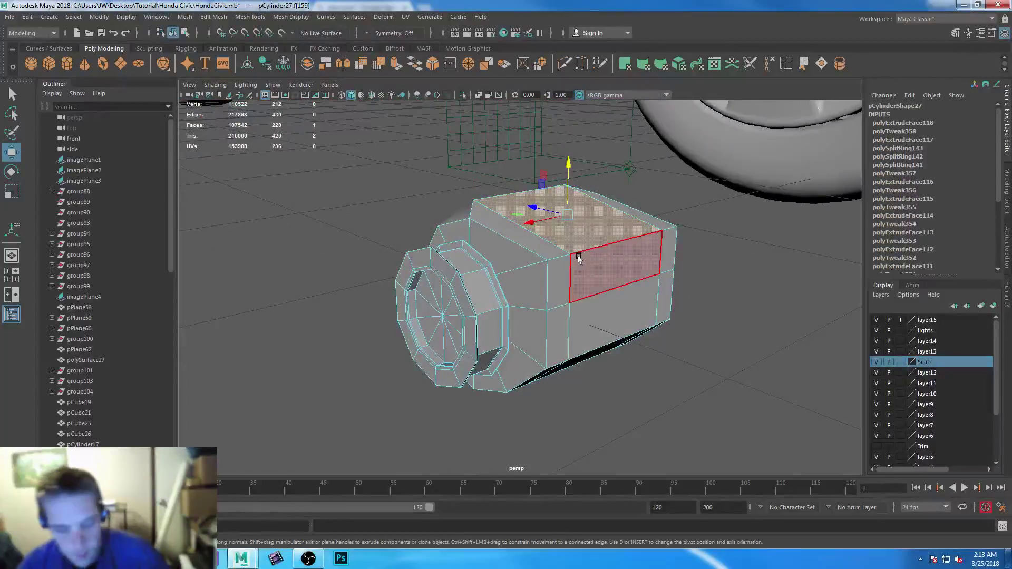
key("r")
left_click(531, 240, "shift")
left_click(637, 217, "shift")
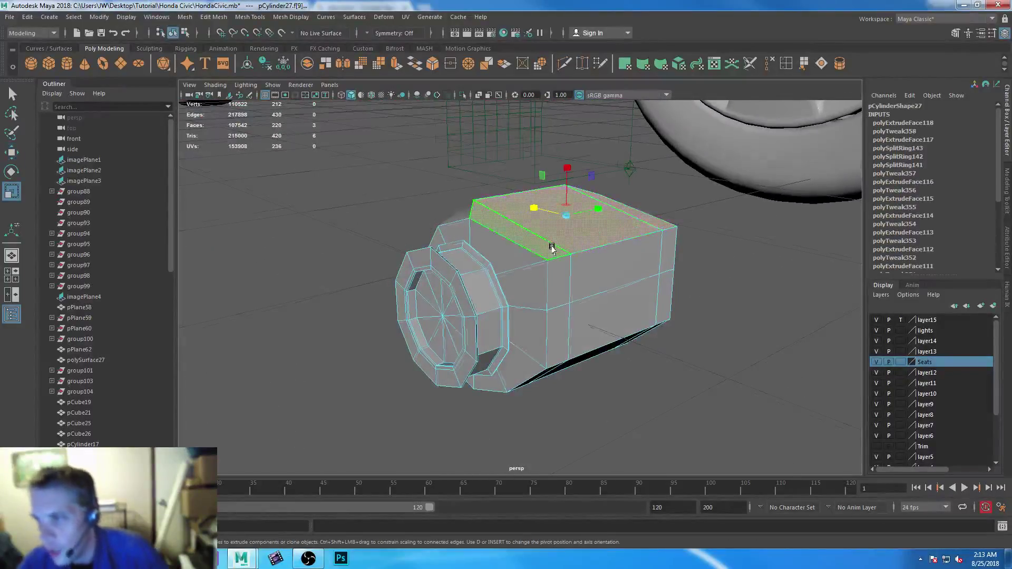
left_click_drag(551, 246, 585, 280, "alt")
left_click_drag(529, 220, 552, 227)
left_click_drag(590, 329, 606, 307, "alt")
Select the sloping face on the other upper side of the body, scale it and shift it to round the outline
left_click(625, 280)
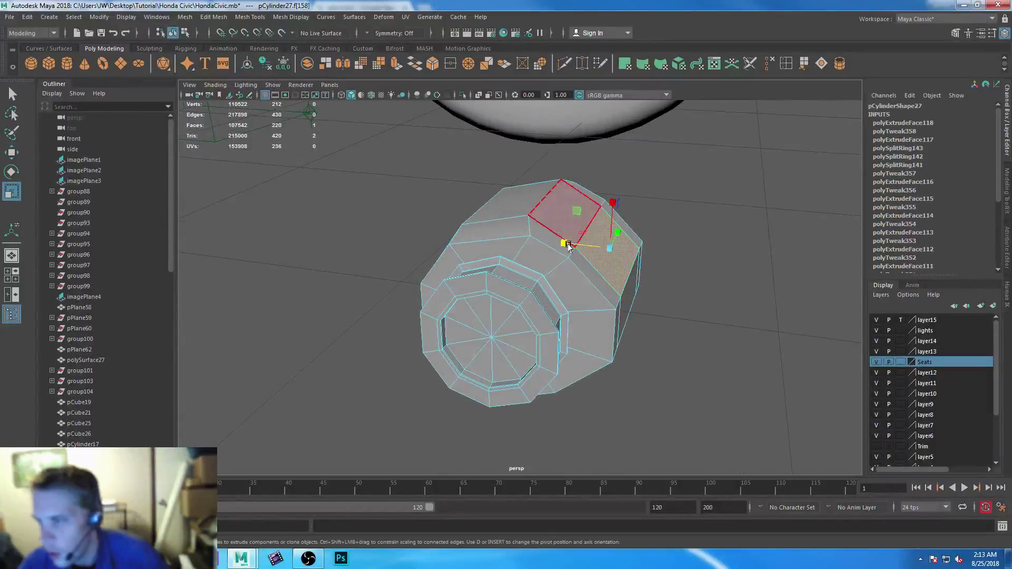
left_click_drag(568, 246, 659, 264)
key("w")
left_click_drag(558, 246, 586, 246)
left_click_drag(588, 300, 595, 330, "alt")
Turn on smooth preview for the reshaped cylinder and view the rounded body beside the car
key("3")
left_click(633, 352)
key("ctrl+1")
left_click_drag(634, 363, 547, 316, "alt")
right_click_drag(547, 316, 608, 452, "alt")
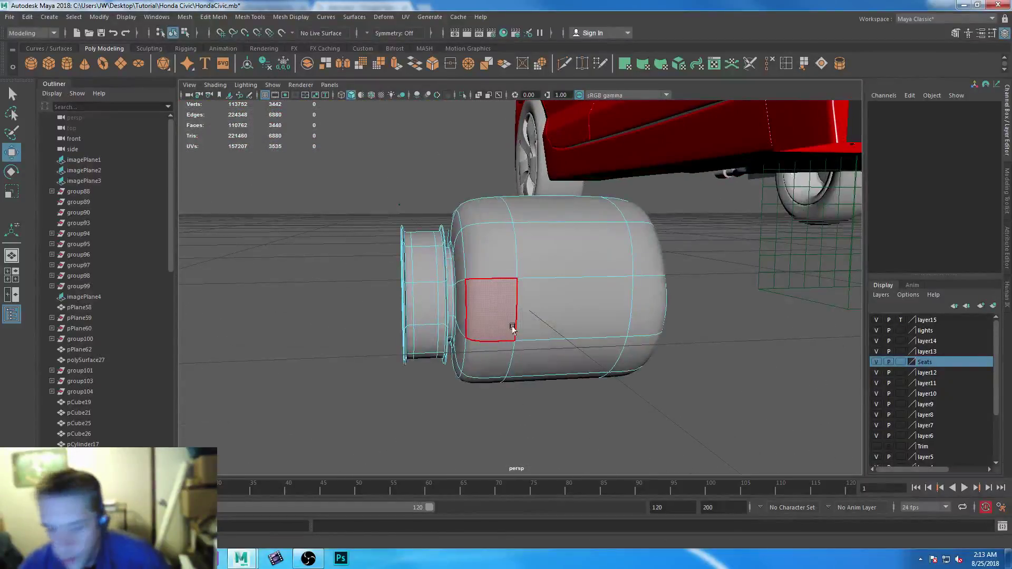
Select the cylinder as a whole object and, in the top view, move it to Translate X 1.735 and Z -7.215
right_click_drag(513, 255, 492, 224)
left_click_drag(492, 224, 556, 297, "alt")
key("space")
key("space")
right_click_drag(580, 263, 458, 211, "alt")
left_click_drag(665, 325, 568, 291)
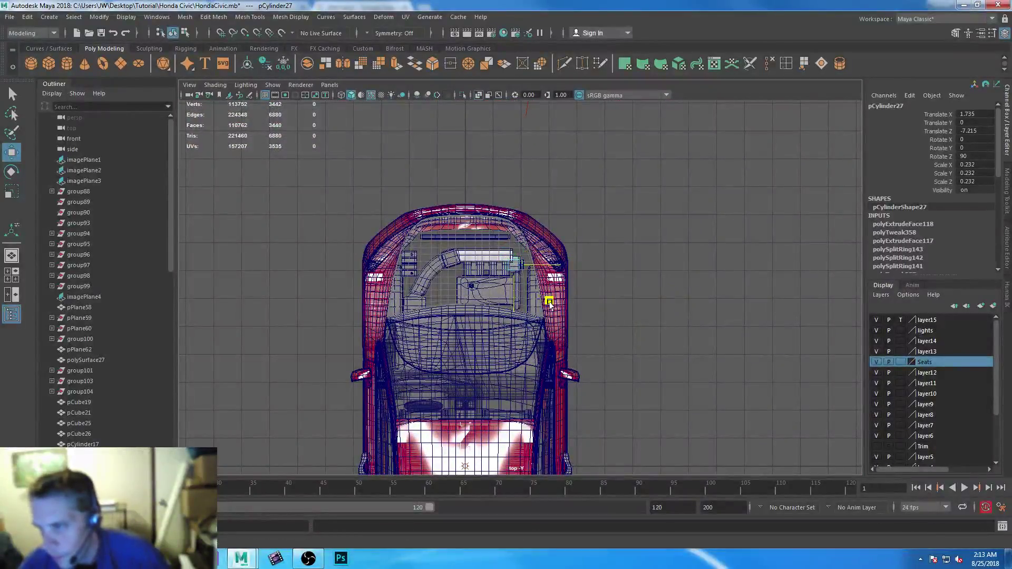
key("f")
scroll(661, 320, "down", 3)
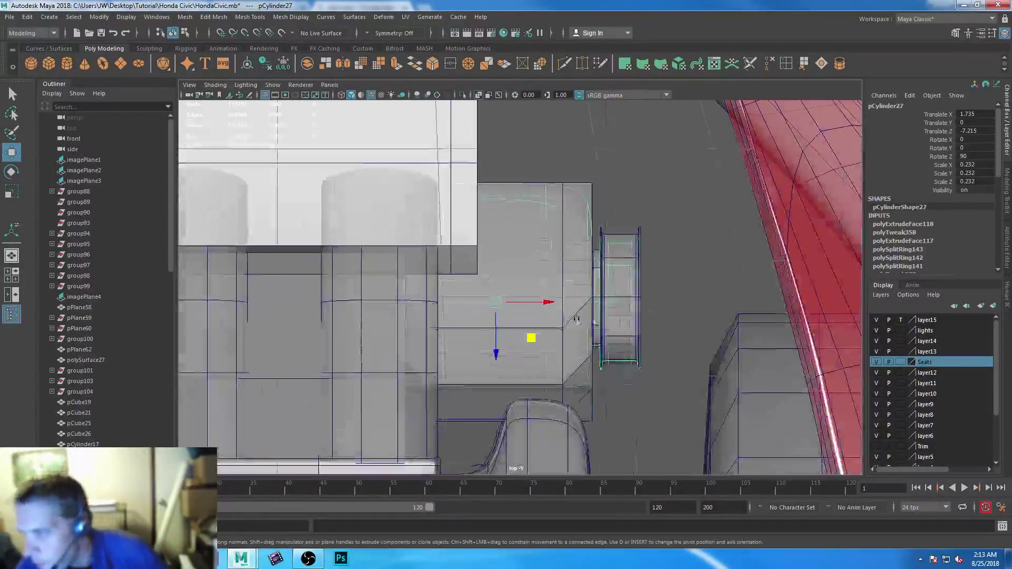
left_click_drag(542, 301, 544, 300)
In the perspective view, raise the cylinder to Translate Y 3.223 beside the intake runners
key("space")
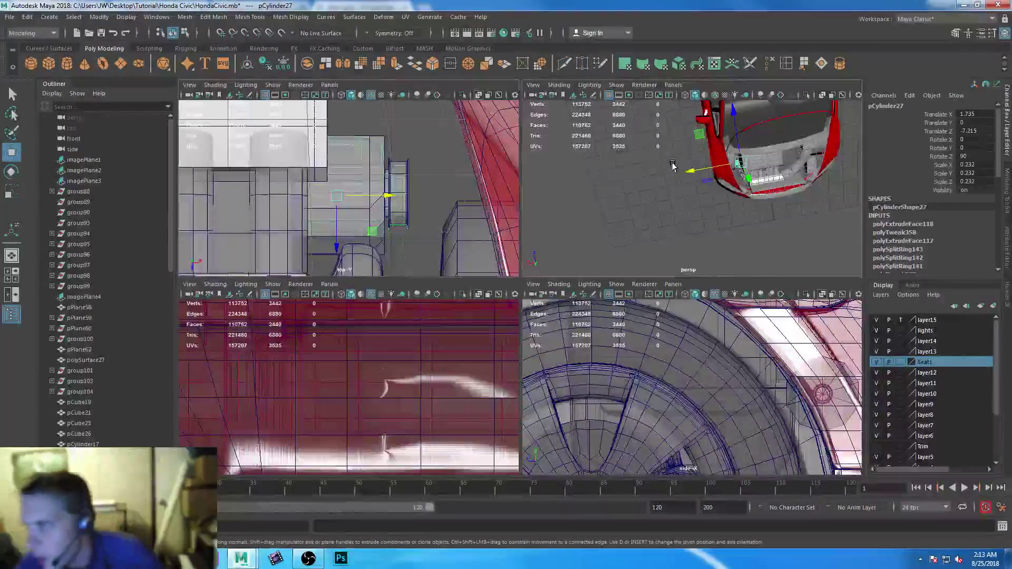
key("space")
left_click_drag(664, 307, 625, 198, "alt")
key("f")
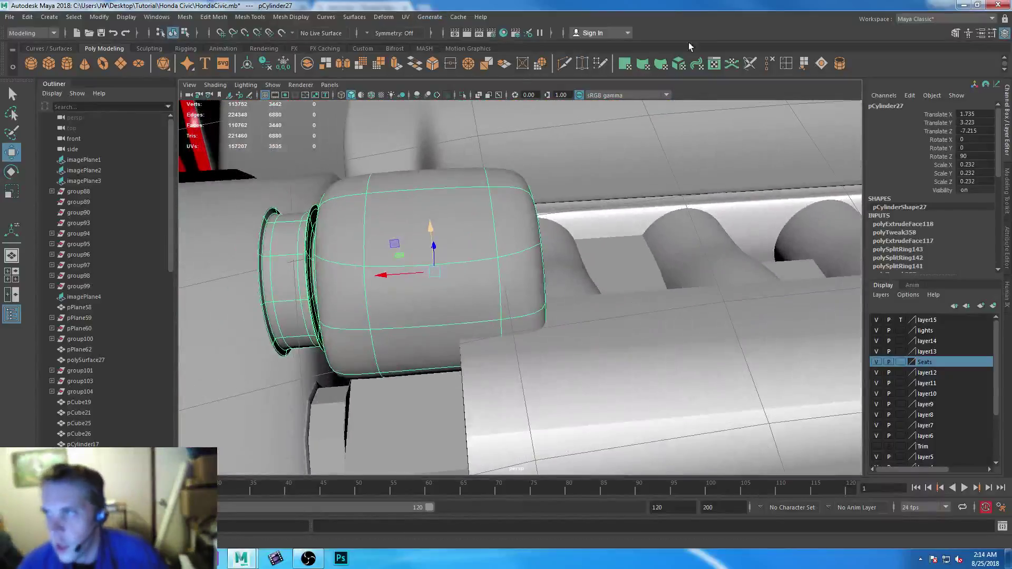
Insert an edge loop near each end of the smoothed cylinder's body to sharpen its rounded edges
left_click(786, 64)
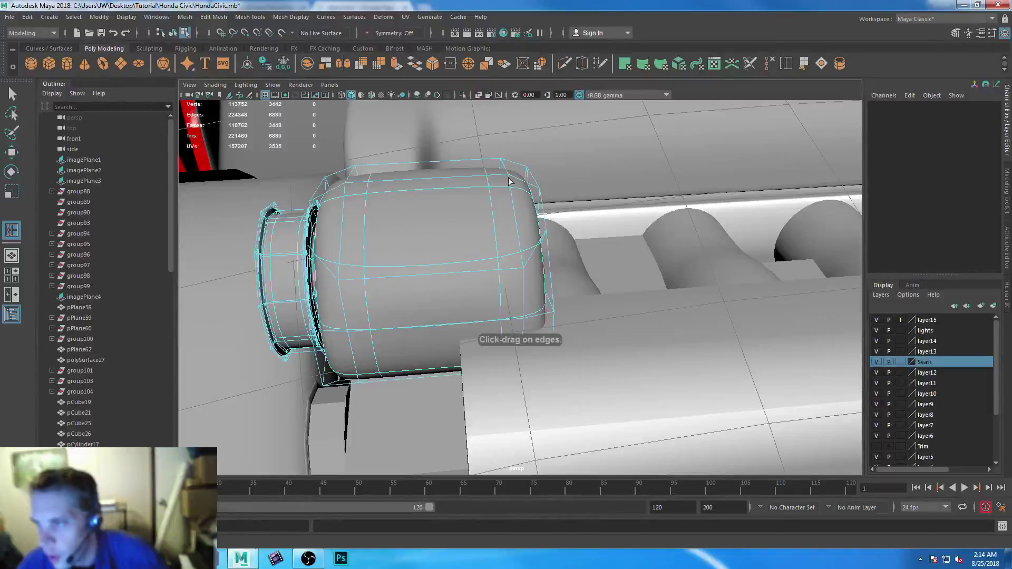
left_click(525, 184, "ctrl")
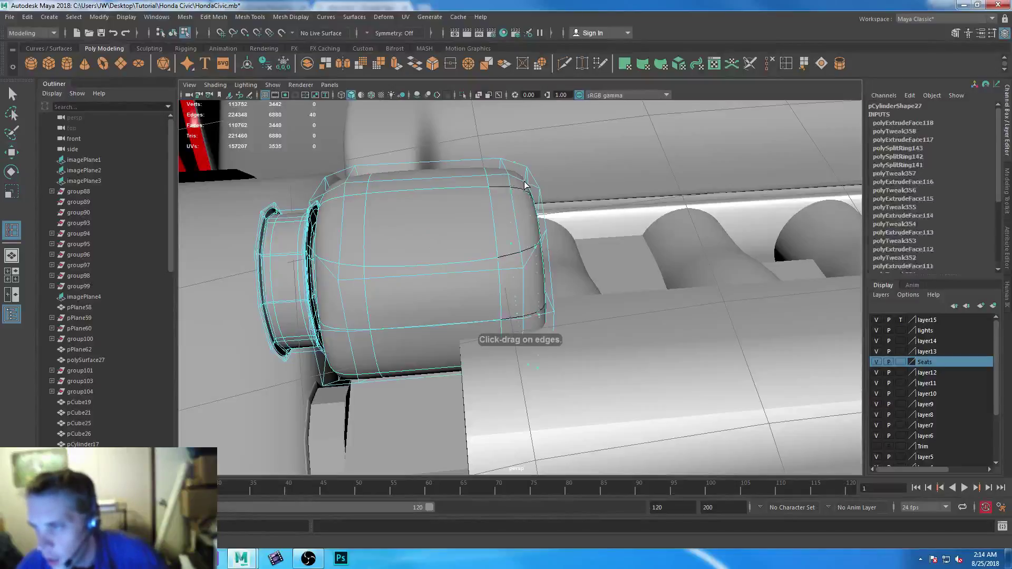
left_click(316, 199, "ctrl")
left_click(12, 95)
left_click_drag(443, 274, 457, 249, "alt")
Select the cylinder as an object and move it to Translate Y 2.742 and Z -5.502 behind the engine
key("F8")
left_click_drag(467, 313, 326, 158, "alt")
key("w")
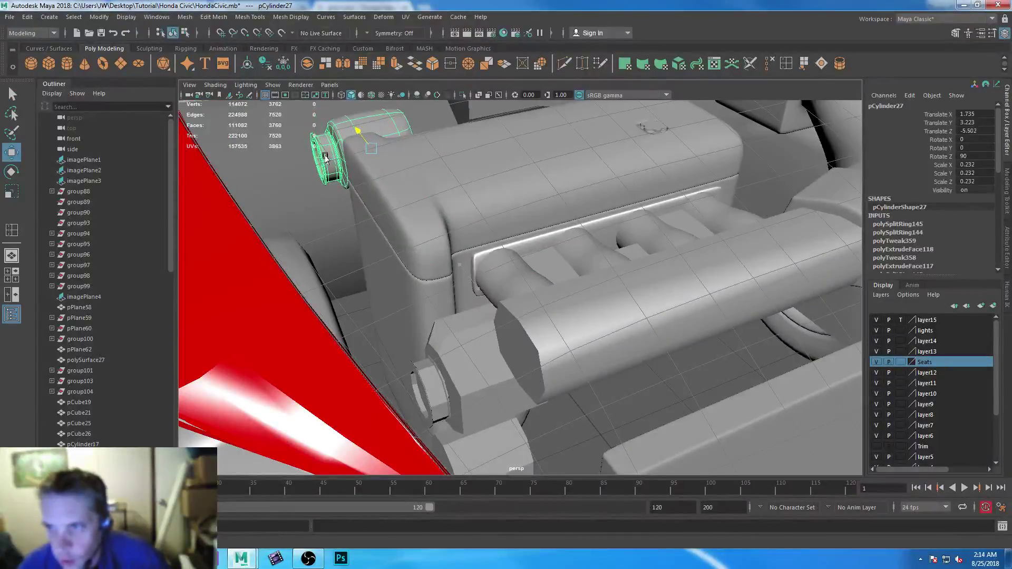
right_click_drag(420, 301, 342, 253, "alt")
left_click_drag(343, 253, 409, 226, "alt")
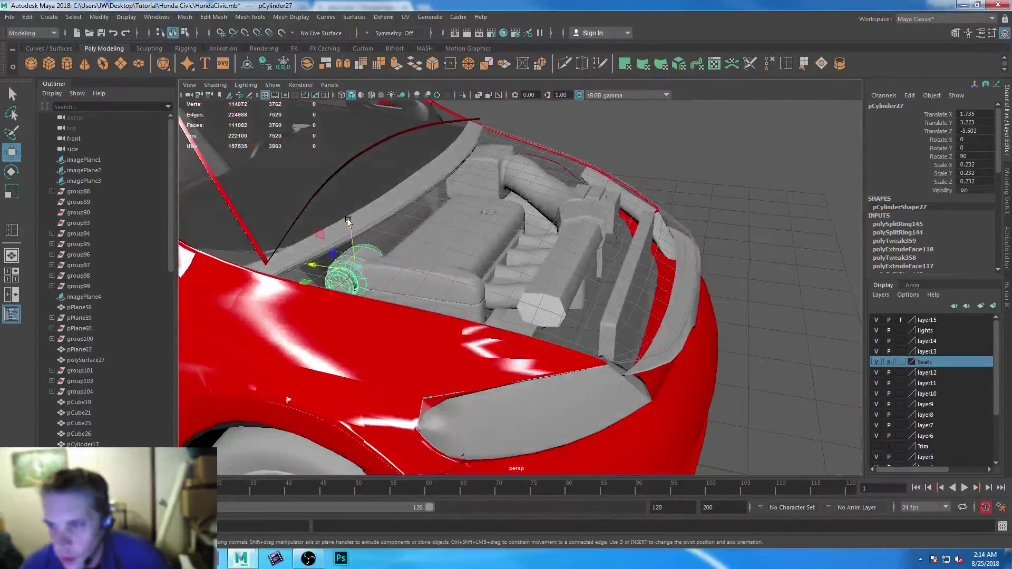
left_click_drag(348, 220, 350, 278)
Start a new polygon cylinder and draw its base with radius 0.327 in the side view, between the two pulley parts
left_click_drag(541, 278, 519, 352, "alt")
left_click(66, 63)
key("space")
key("space")
scroll(614, 342, "down", 6)
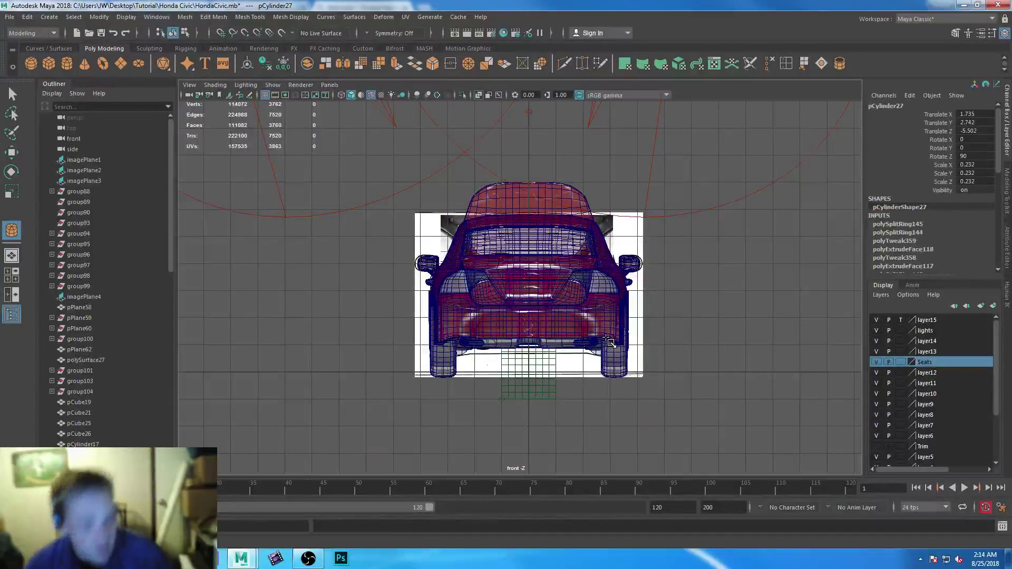
key("space")
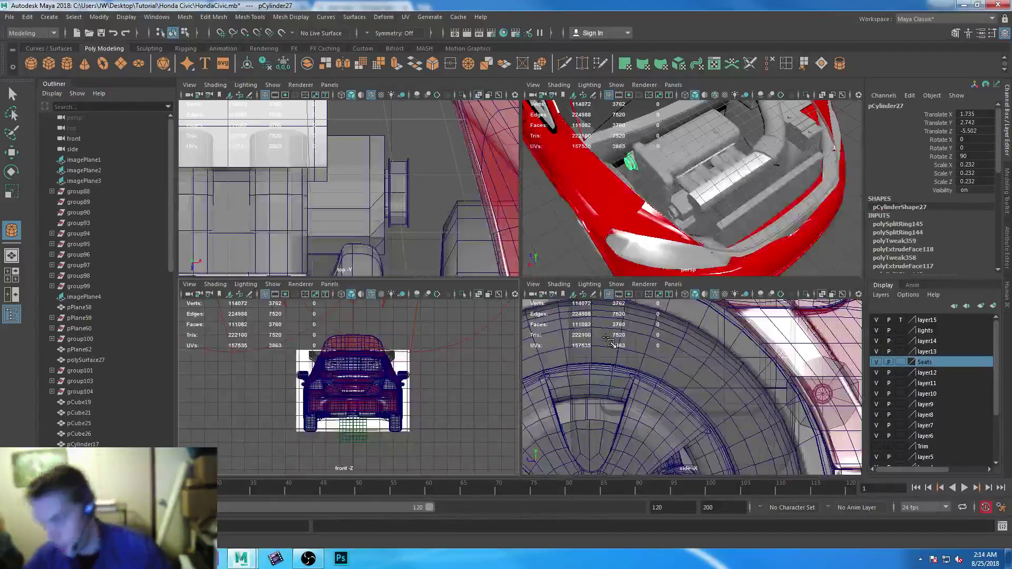
key("space")
middle_click_drag(624, 365, 629, 392, "alt")
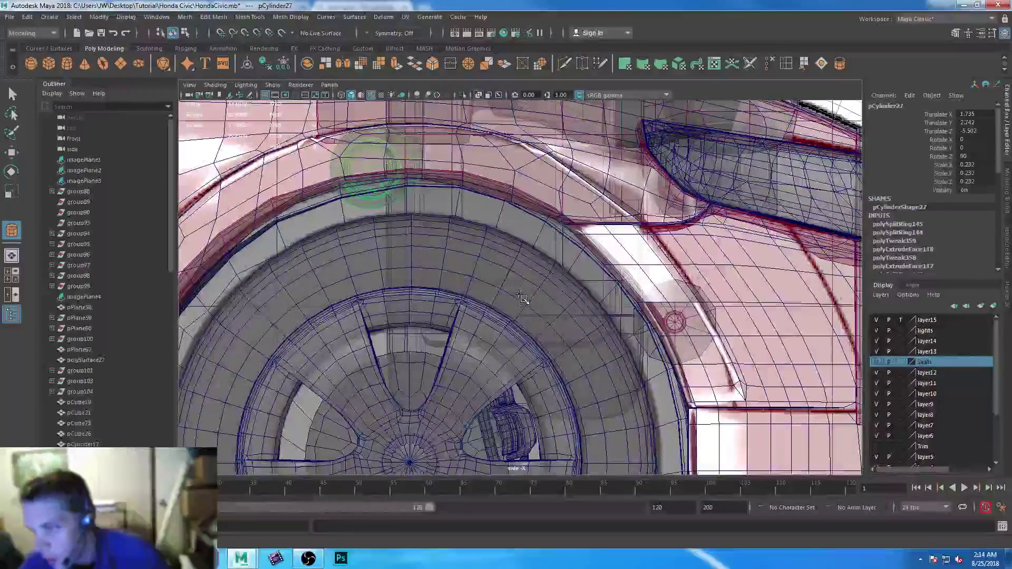
left_click_drag(522, 278, 570, 314)
Give the new cylinder a height of 1.474 and place it beside the engine at X 1.801, Y 2.151, Z -6.324
key("space")
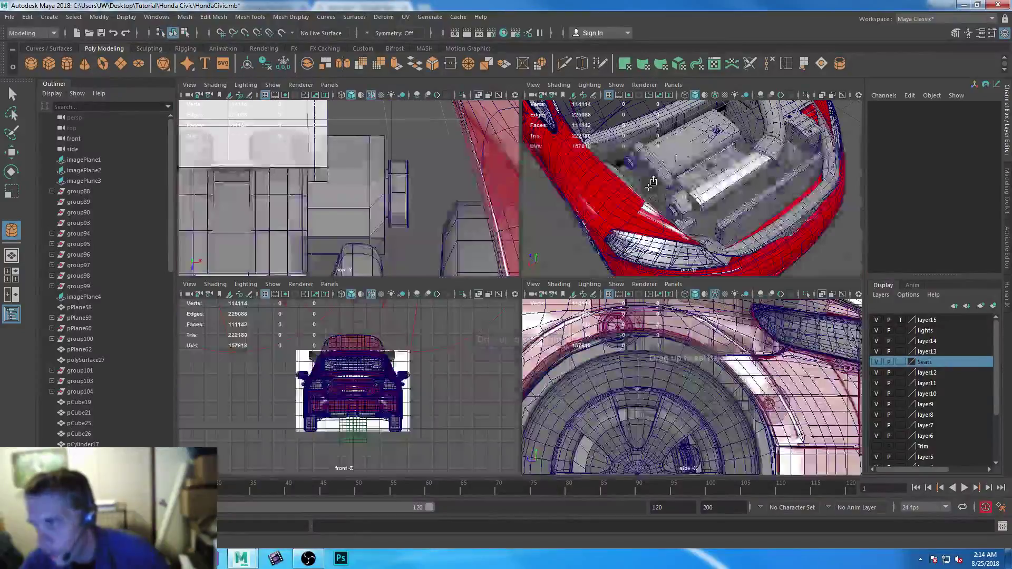
key("space")
left_click_drag(490, 266, 497, 255, "alt")
left_click(495, 259)
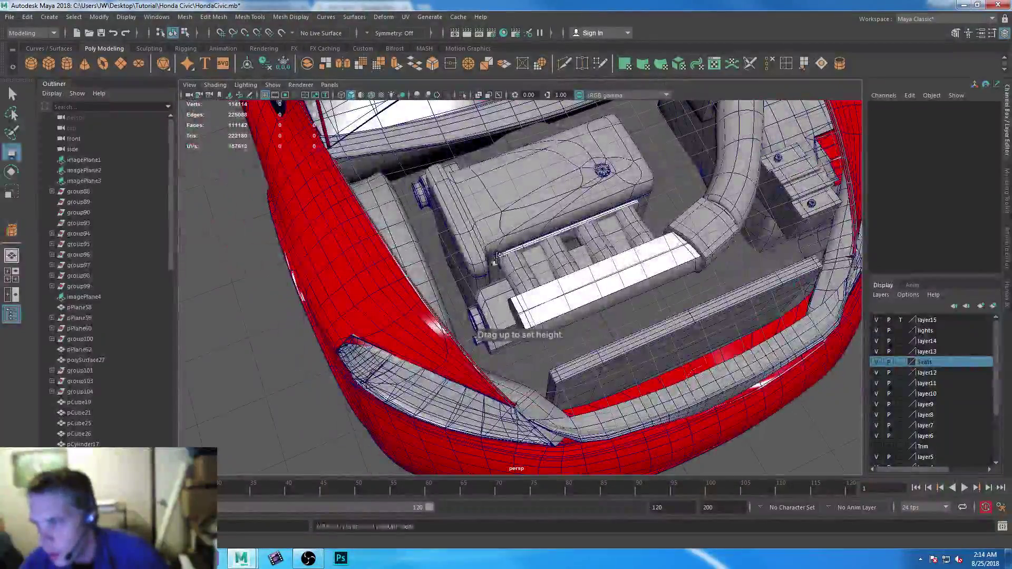
middle_click_drag(500, 255, 418, 277)
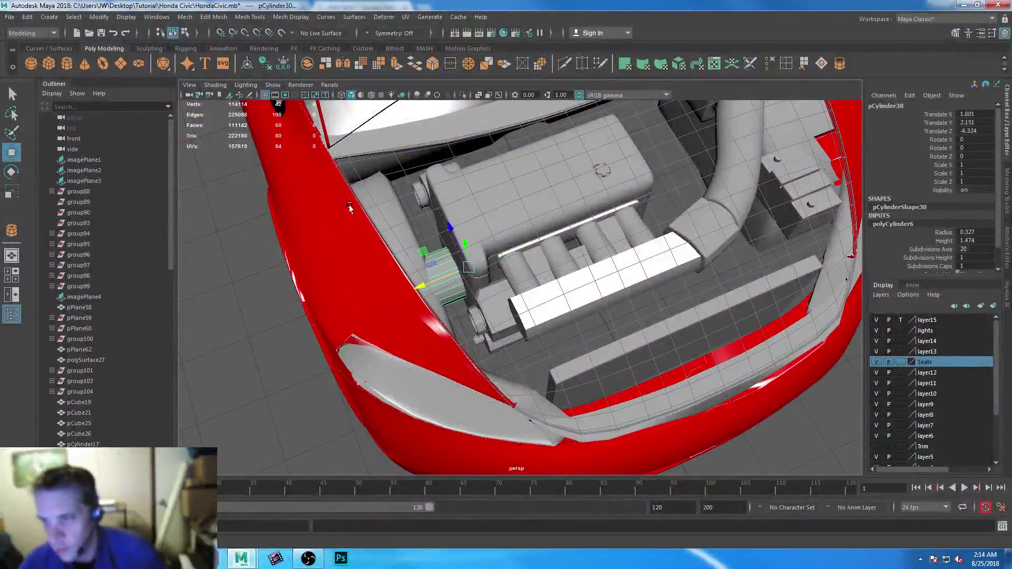
In the top view, move the new cylinder to Translate X 2.018 and Z -7.236, and flatten it to Scale X 0.067
key("space")
key("space")
scroll(574, 349, "down", 5)
scroll(575, 349, "up", 8)
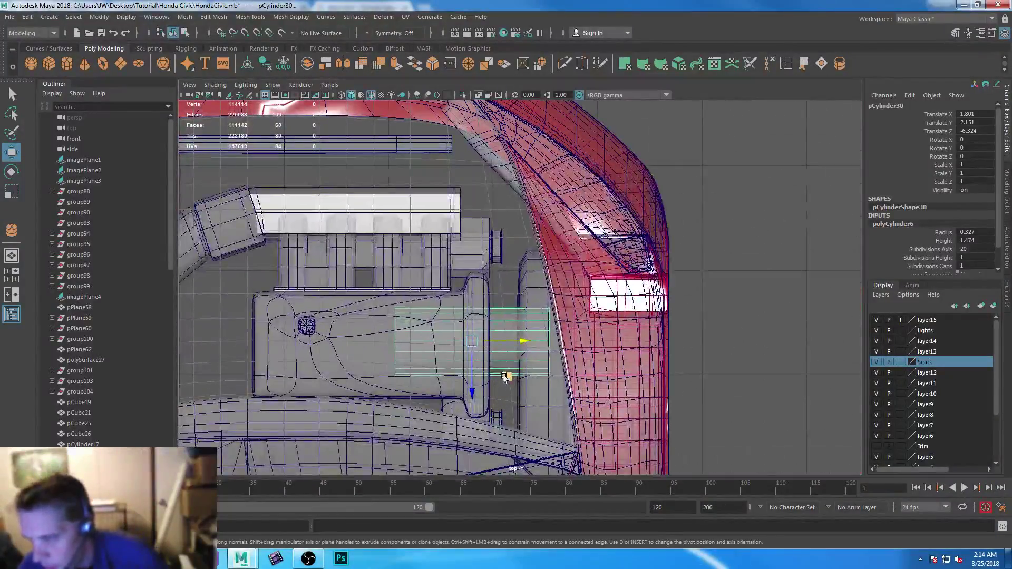
middle_click_drag(505, 377, 505, 281)
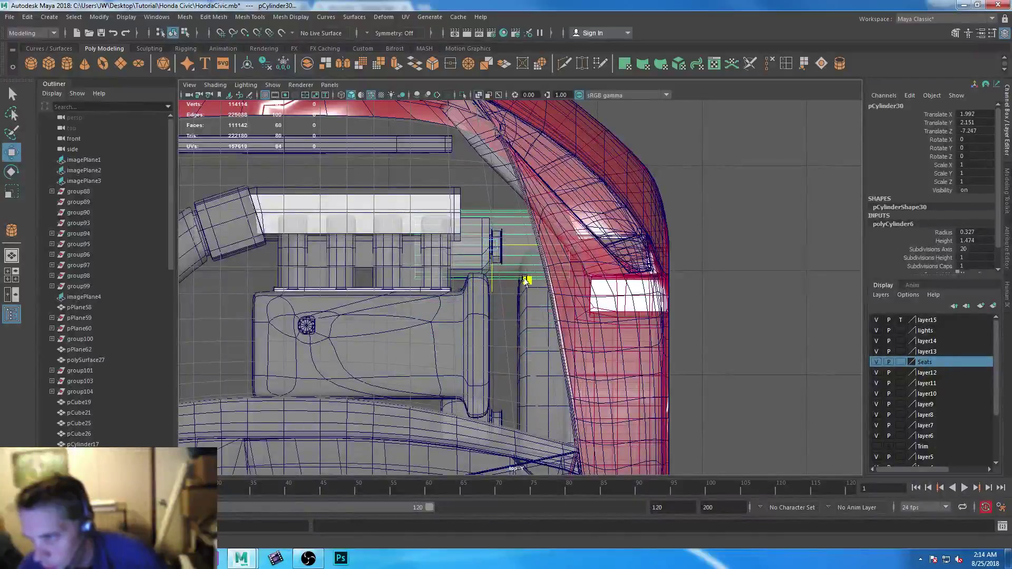
key("r")
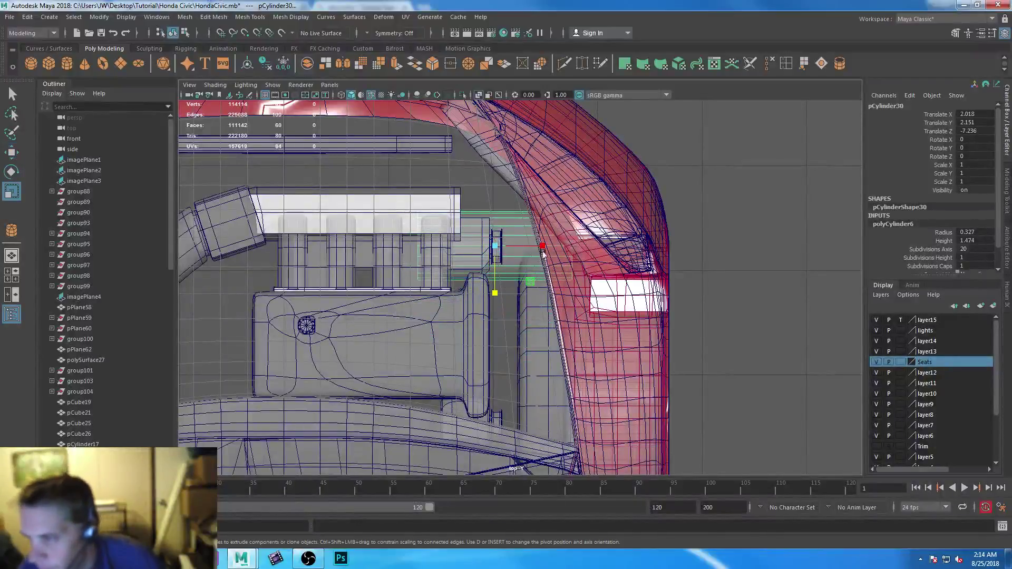
left_click_drag(547, 246, 511, 247)
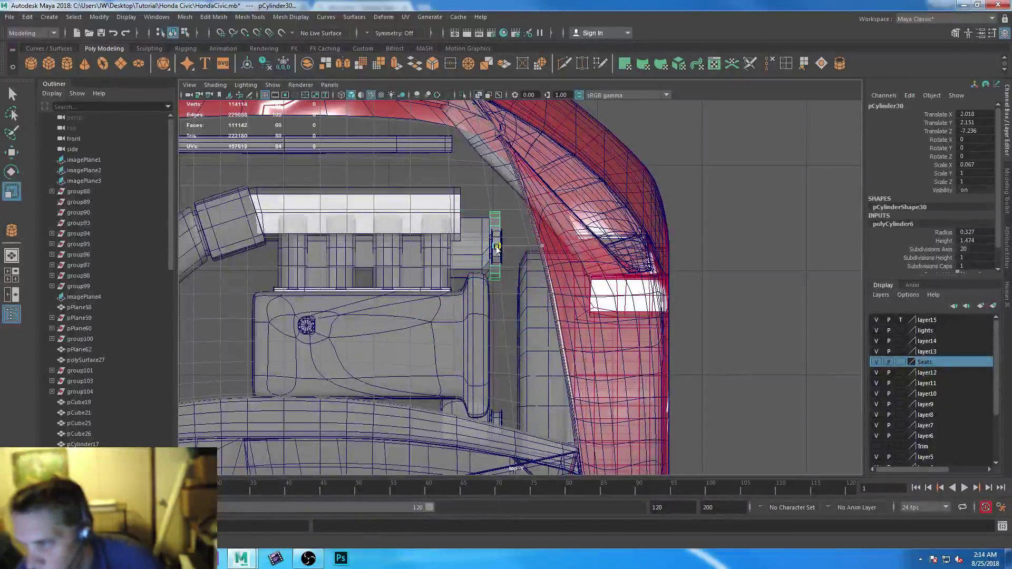
Match the disc to the existing pulley's width by moving it to Translate X 2.037 and setting Scale X to 0.065
scroll(492, 210, "up", 8)
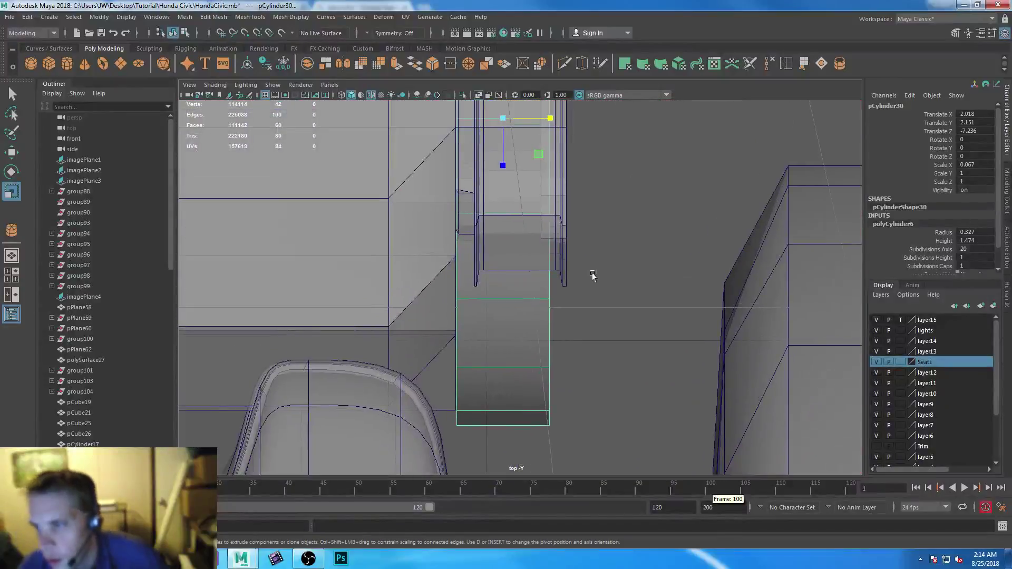
middle_click_drag(594, 198, 544, 258, "alt")
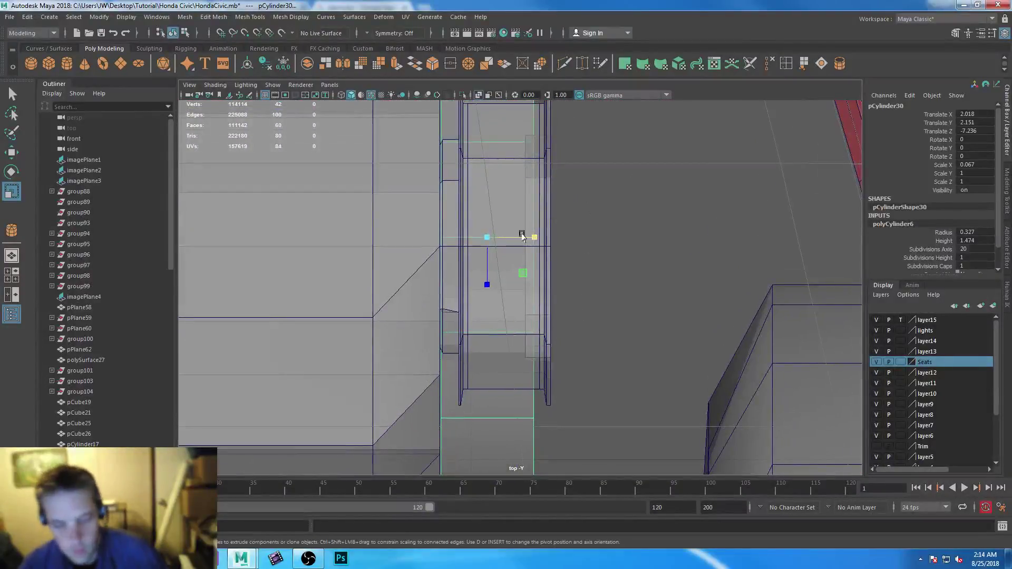
key("w")
mouse_move(538, 236)
left_mouse_down()
mouse_move(559, 238)
mouse_move(550, 237)
left_mouse_up()
key("r")
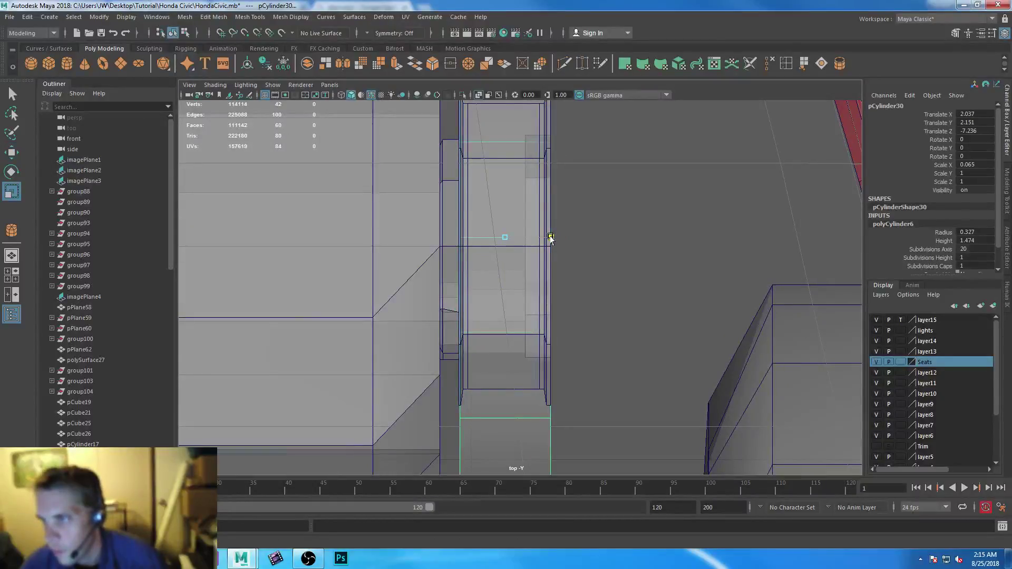
Move the disc along the engine's side to Translate Z -6.287, between the front and rear pulleys
scroll(576, 232, "down", 6)
scroll(547, 200, "up", 8)
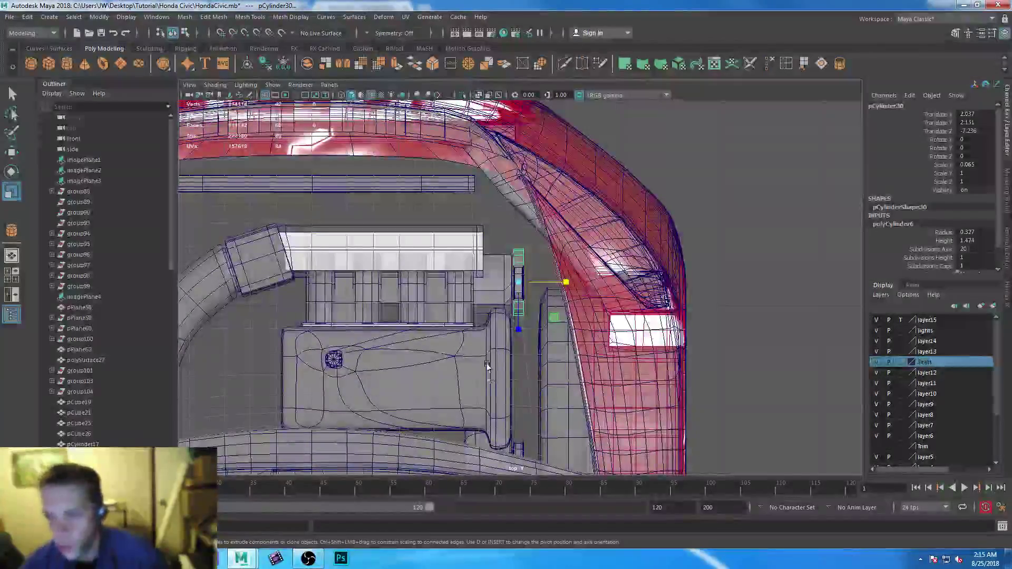
key("w")
left_click_drag(519, 329, 519, 431)
Select the disc's two flat end caps in the top view and extrude their faces twice
scroll(535, 369, "up", 8)
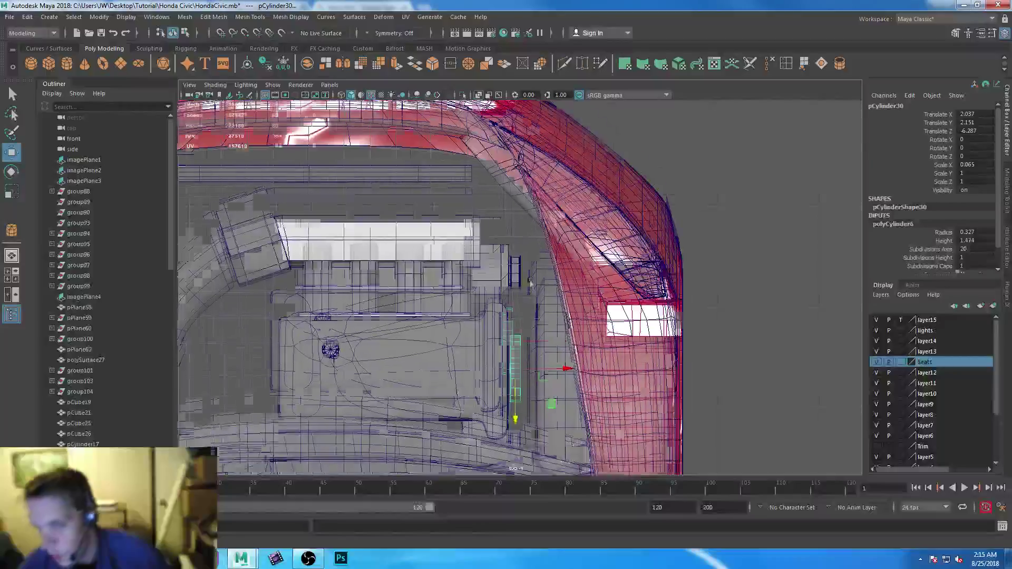
scroll(533, 390, "down", 3)
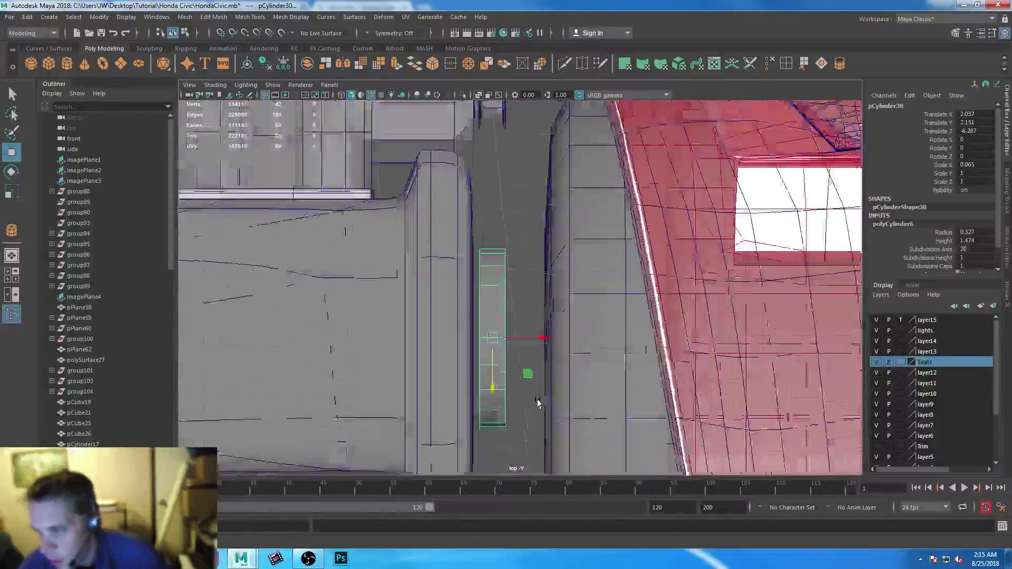
right_click_drag(498, 235, 499, 257)
left_click_drag(469, 180, 561, 452)
left_click_drag(510, 196, 520, 424, "ctrl")
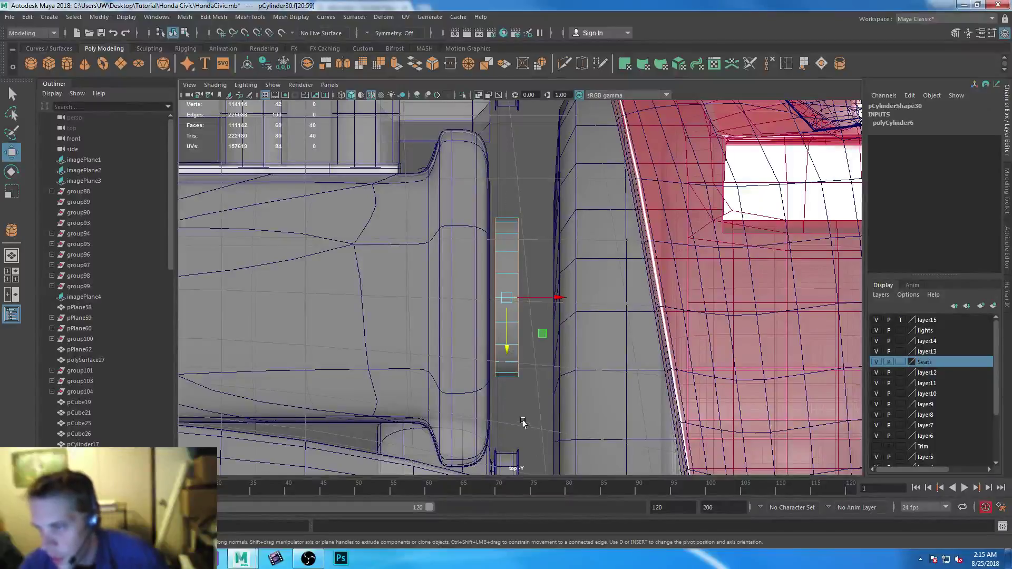
key("ctrl+e")
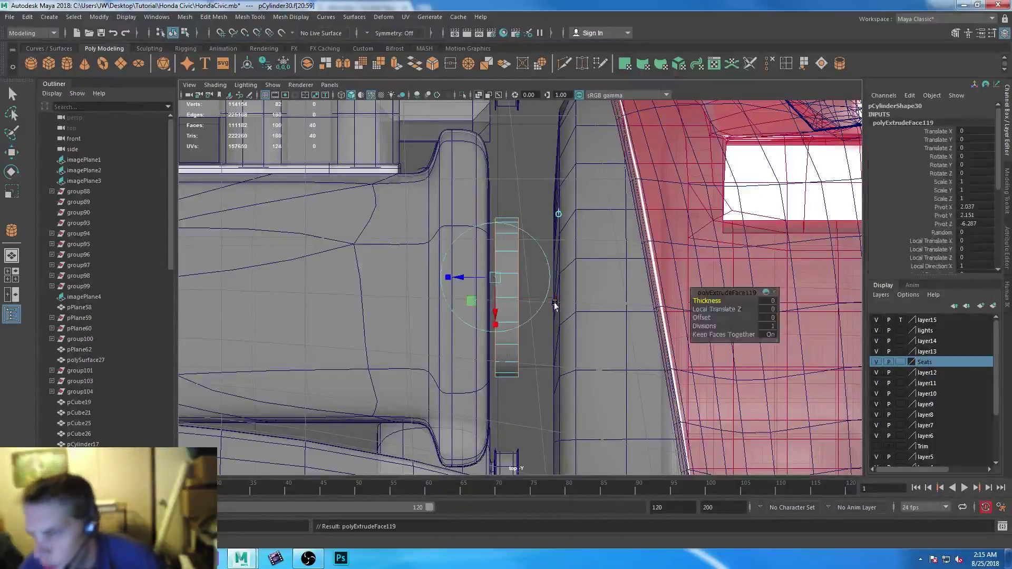
left_click_drag(458, 277, 458, 277)
key("ctrl+e")
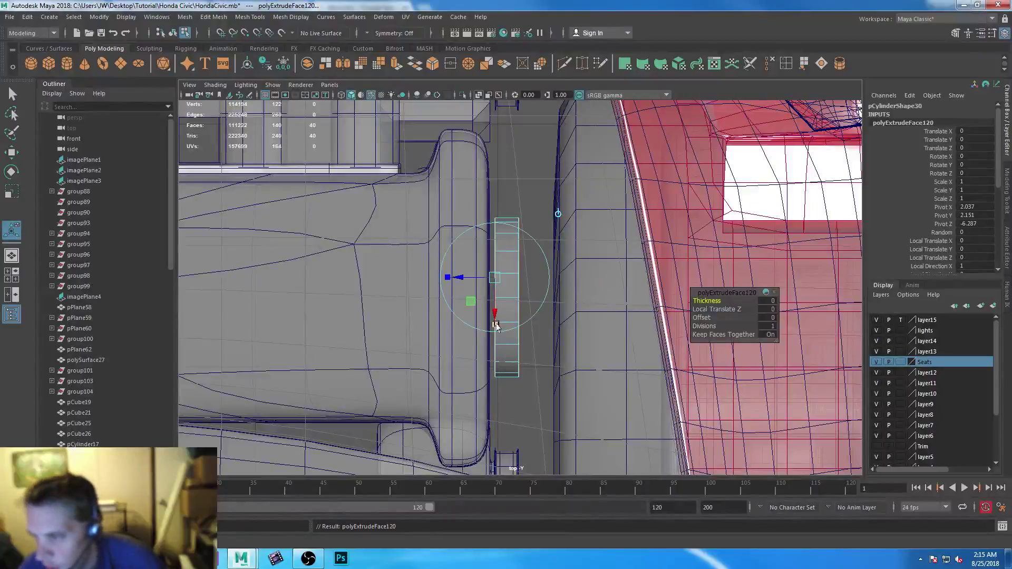
Examine the extruded disc up close in the perspective view, with and without smooth preview
key("space")
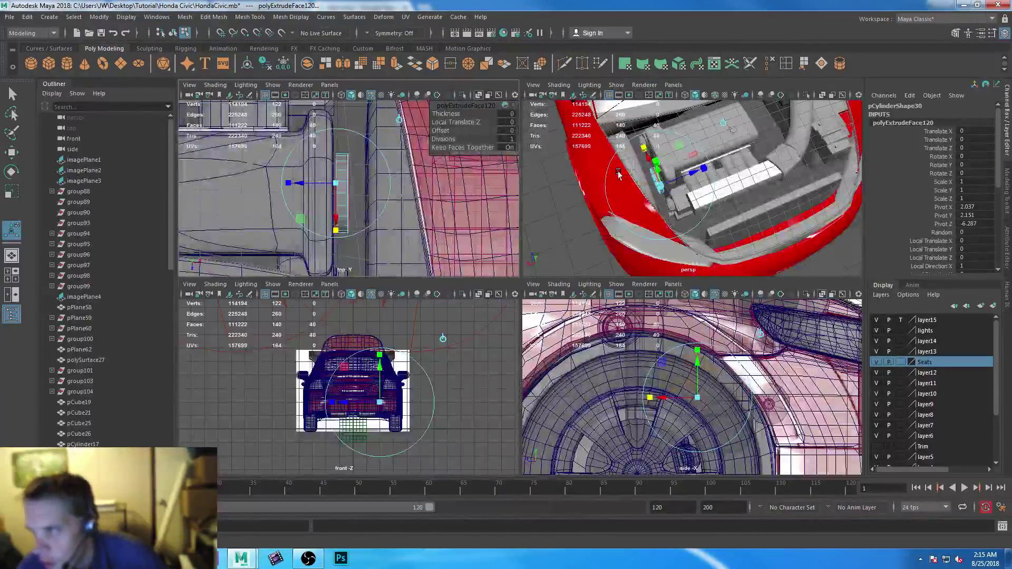
key("space")
right_click_drag(548, 316, 610, 318, "alt")
left_click_drag(544, 333, 562, 335, "alt")
middle_click_drag(453, 204, 519, 193, "alt")
right_click_drag(519, 193, 733, 554, "alt")
mouse_move(444, 384)
left_mouse_down("alt")
mouse_move(415, 397)
mouse_move(431, 378)
left_mouse_up("alt")
left_click(428, 452)
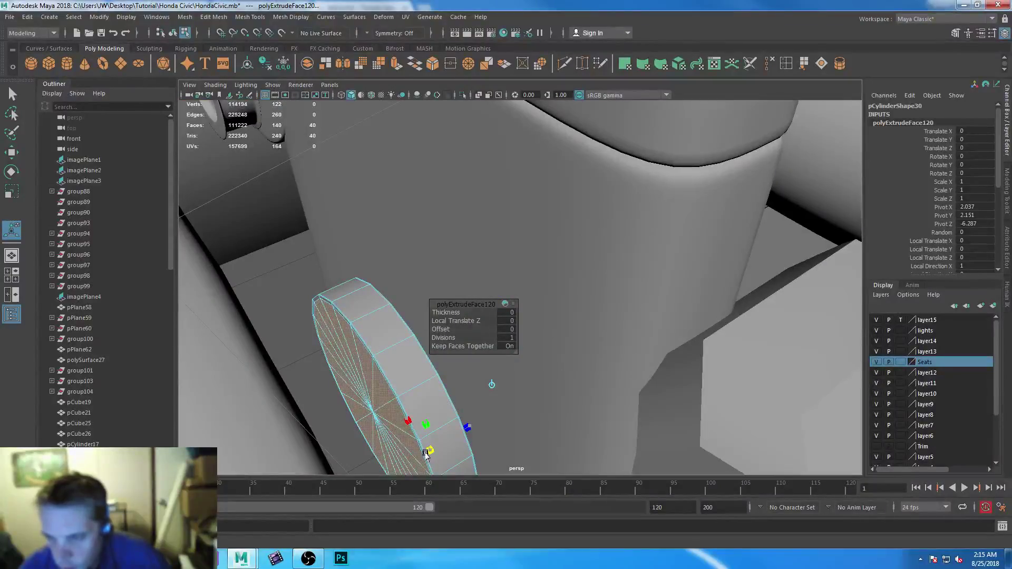
left_click(426, 454)
key("3")
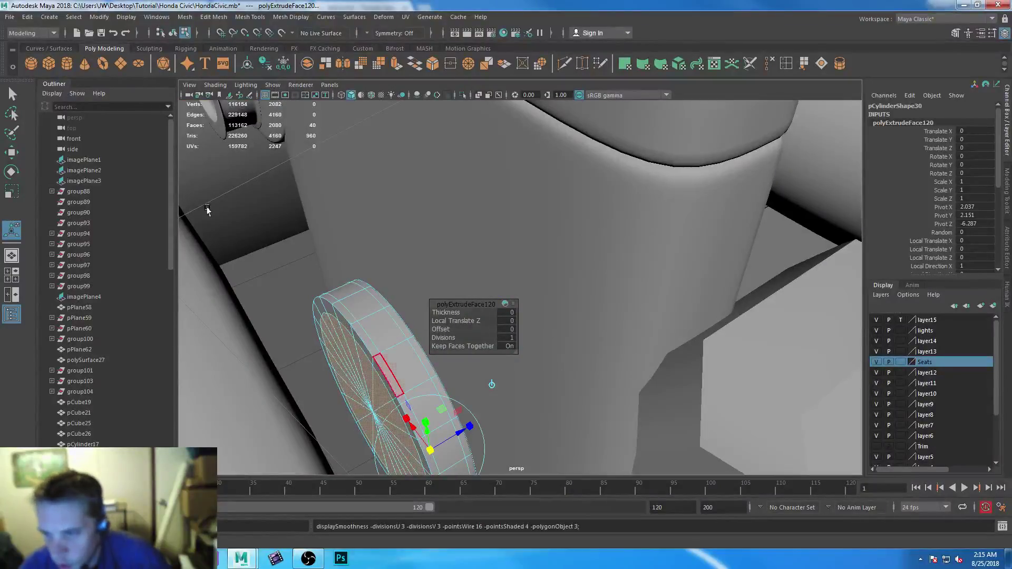
key("1")
Extrude the disc's outer rim faces and scale them inward to form a belt groove
key("space")
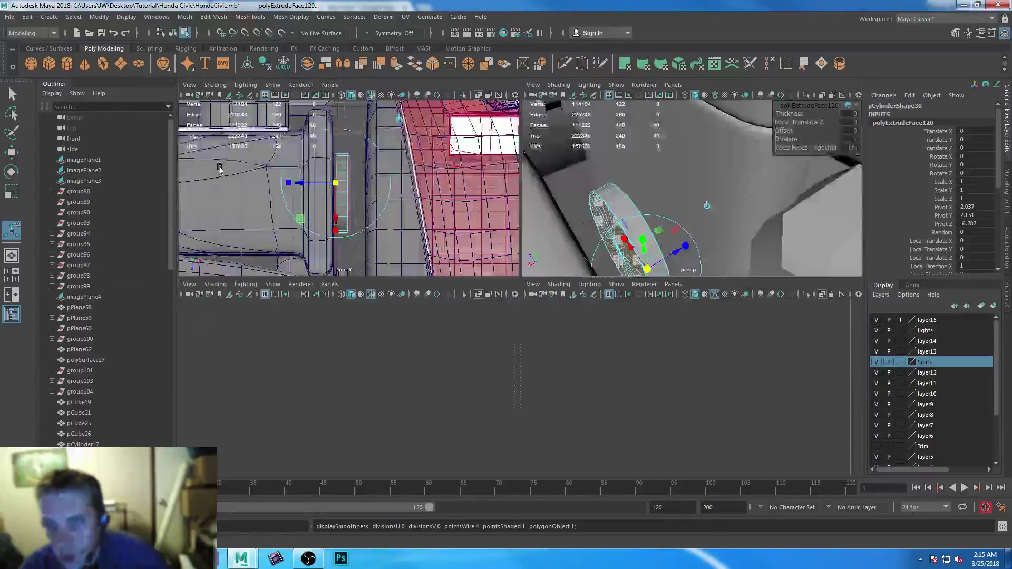
key("space")
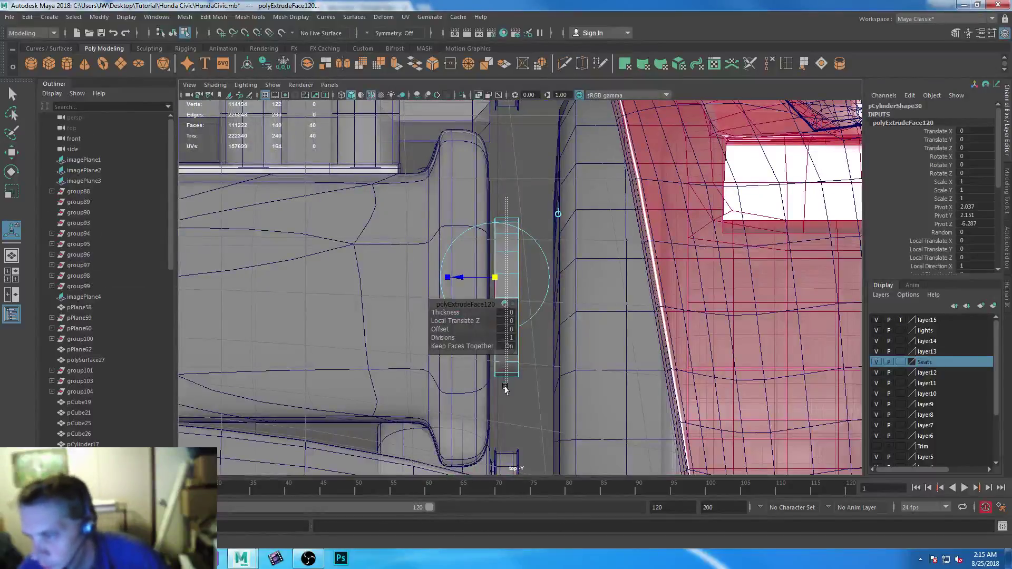
left_click_drag(504, 390, 516, 340)
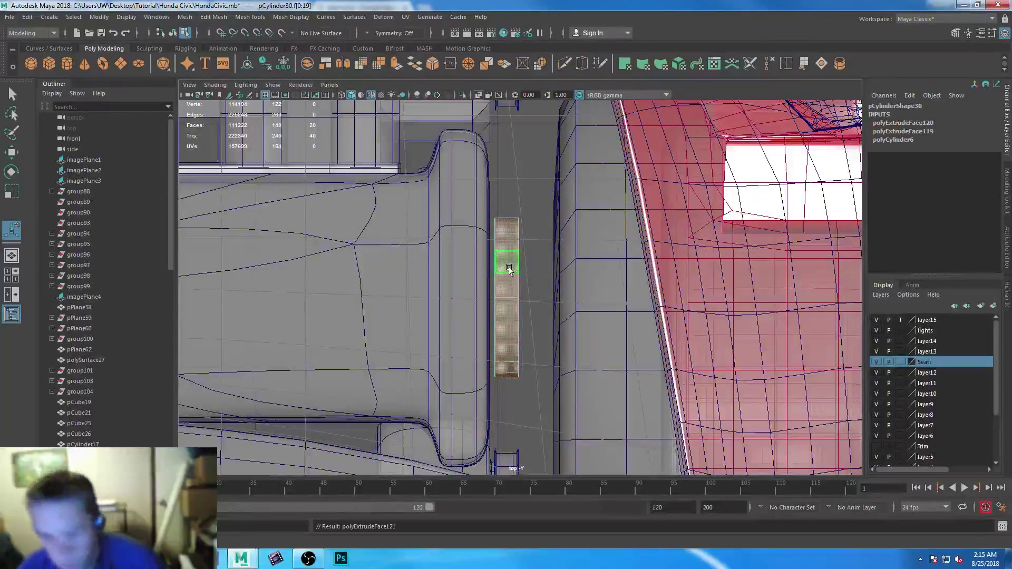
key("ctrl+e")
left_click_drag(552, 299, 504, 299)
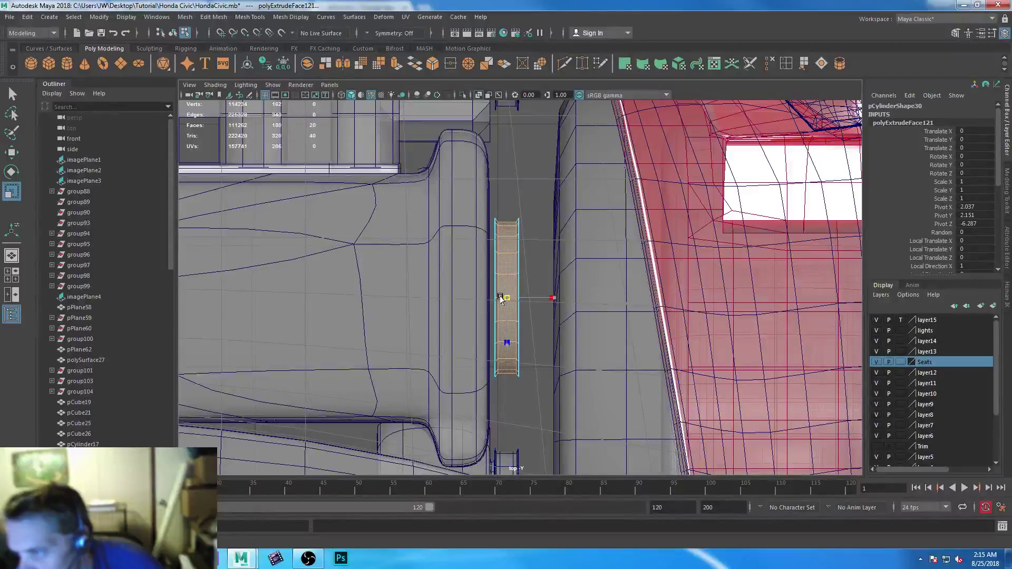
left_click_drag(499, 296, 498, 297)
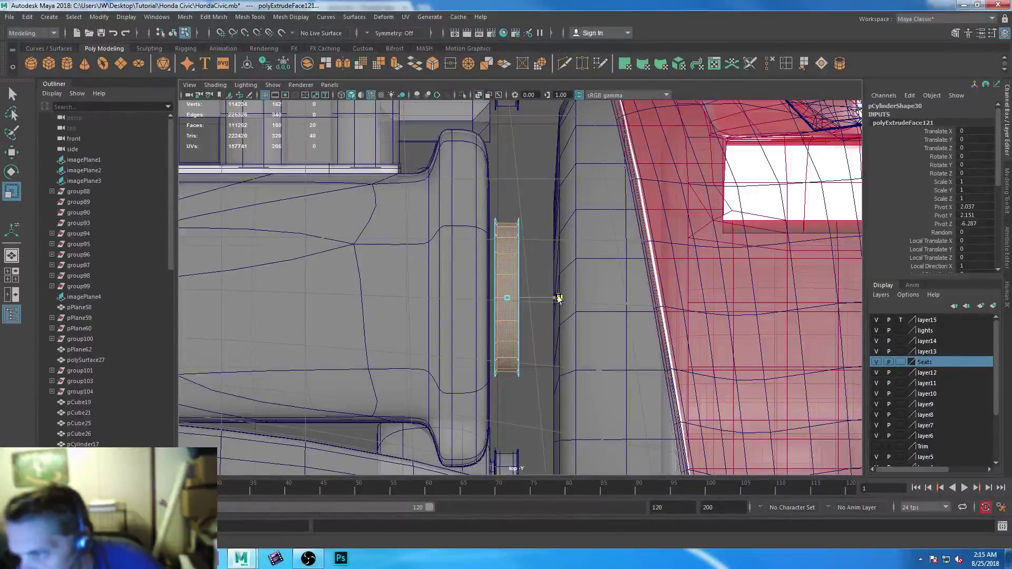
Extrude the groove faces again with slight scaling, turn on smooth preview for the disc, and return to object mode in perspective
key("ctrl+e")
left_click_drag(555, 298, 554, 298)
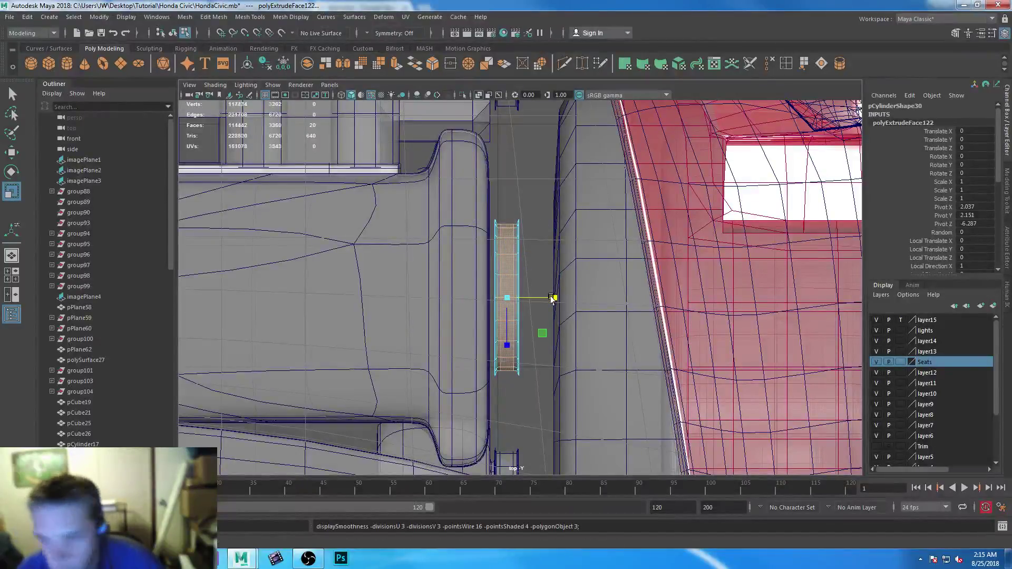
key("space")
key("space")
right_click_drag(516, 368, 402, 253, "alt")
left_click_drag(482, 321, 465, 342, "alt")
right_click_drag(470, 295, 522, 230)
right_click_drag(537, 375, 307, 262, "alt")
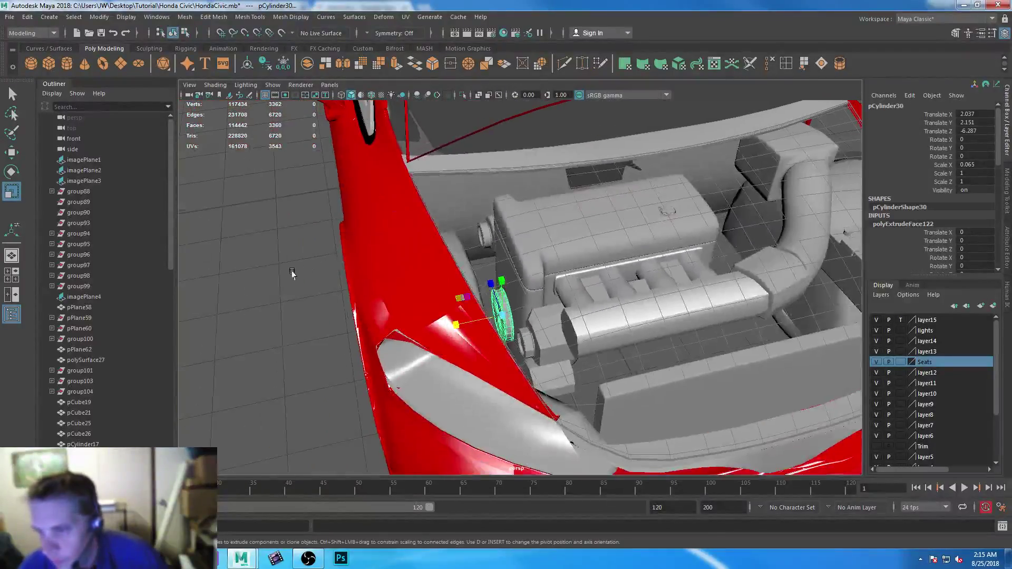
left_click(307, 265)
left_click_drag(289, 313, 490, 266, "alt")
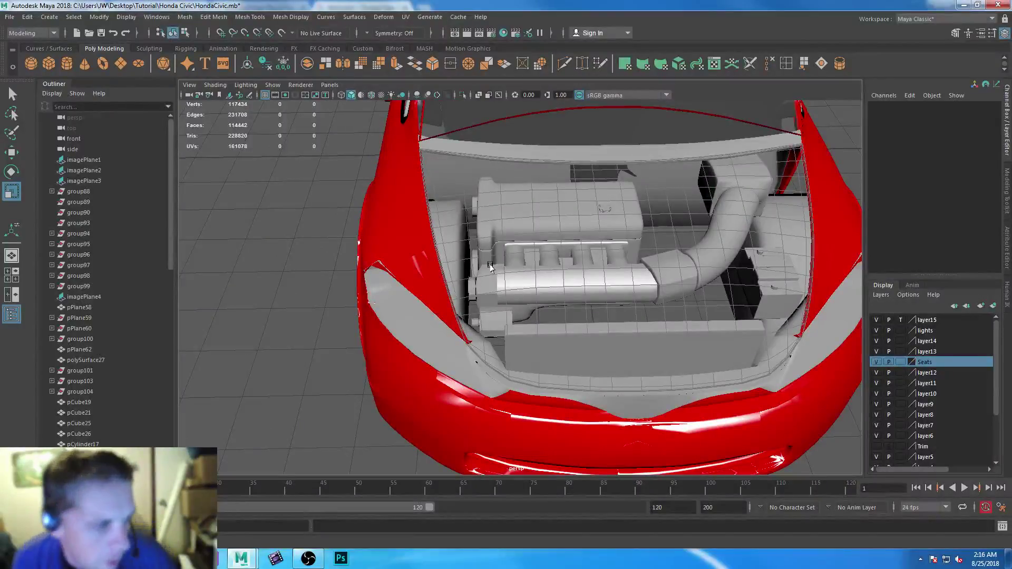
Extrude the top edge of the front pulley cylinder and stretch it back to the rear pulley as a belt strip
left_click(489, 269)
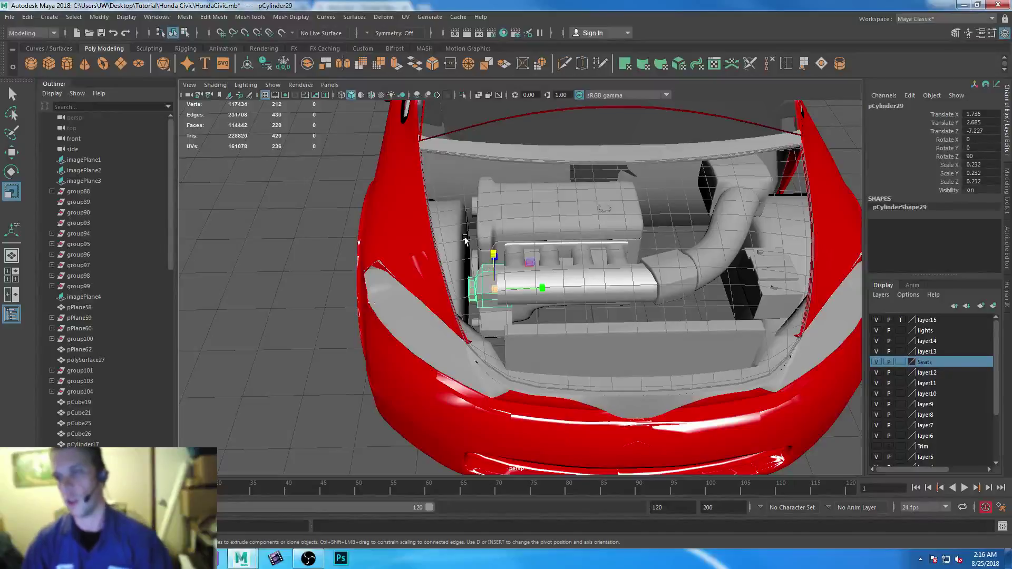
key("f")
left_click_drag(489, 268, 404, 304, "alt")
right_click_drag(417, 305, 418, 234)
left_click(414, 316)
left_click_drag(412, 328, 409, 160, "alt")
key("ctrl+e")
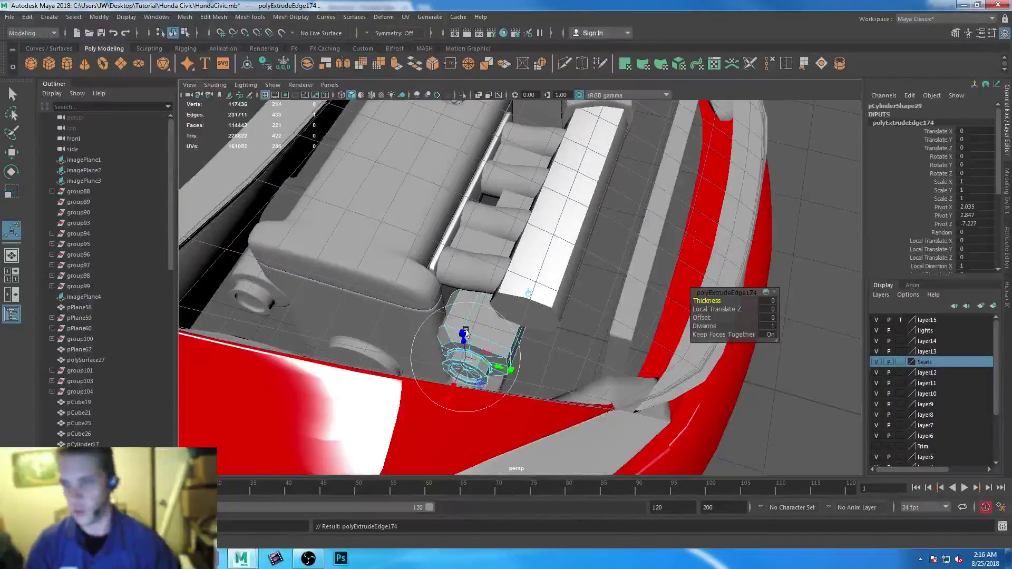
left_click_drag(418, 343, 227, 252)
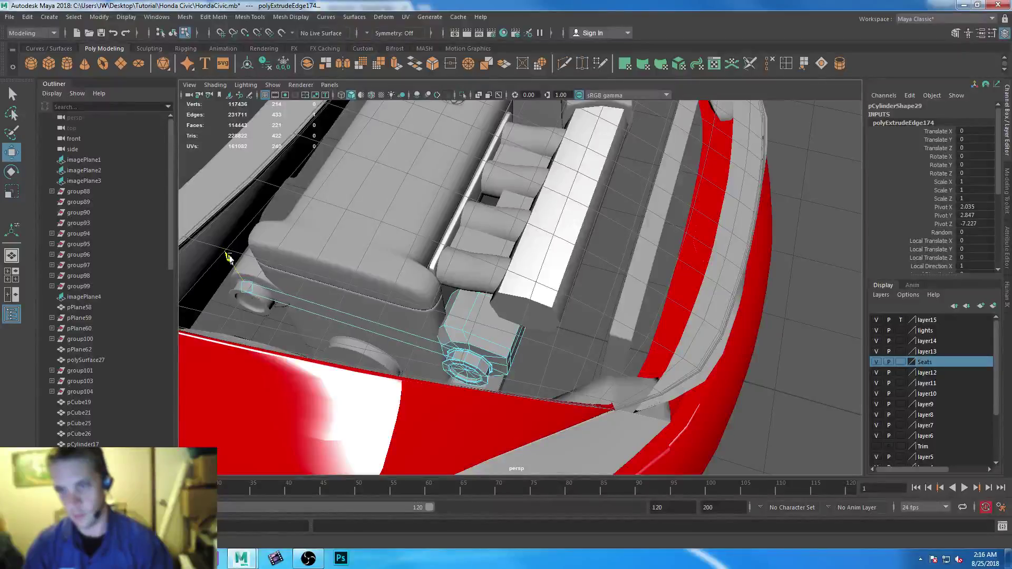
Extract the belt strip's face from the pulley cylinder as a separate object and select the strip
right_click_drag(483, 334, 474, 285)
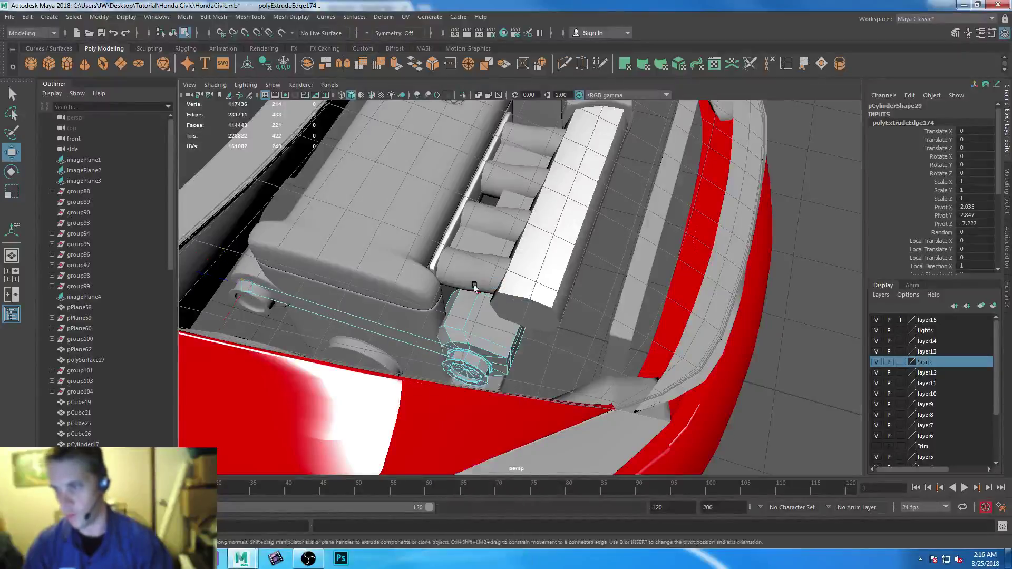
left_click(358, 323)
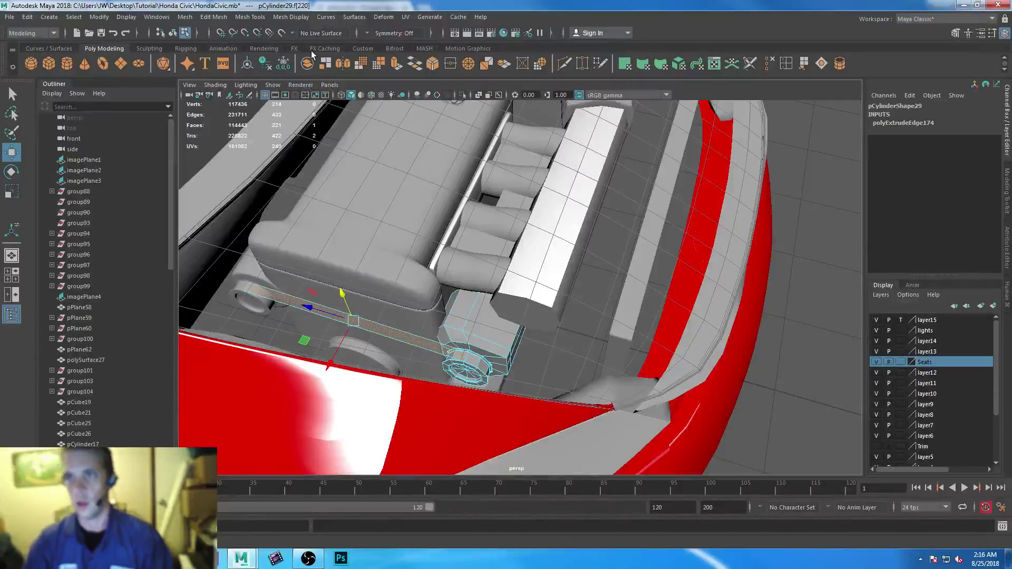
left_click(325, 64)
right_click_drag(468, 324, 519, 237)
left_click(393, 336)
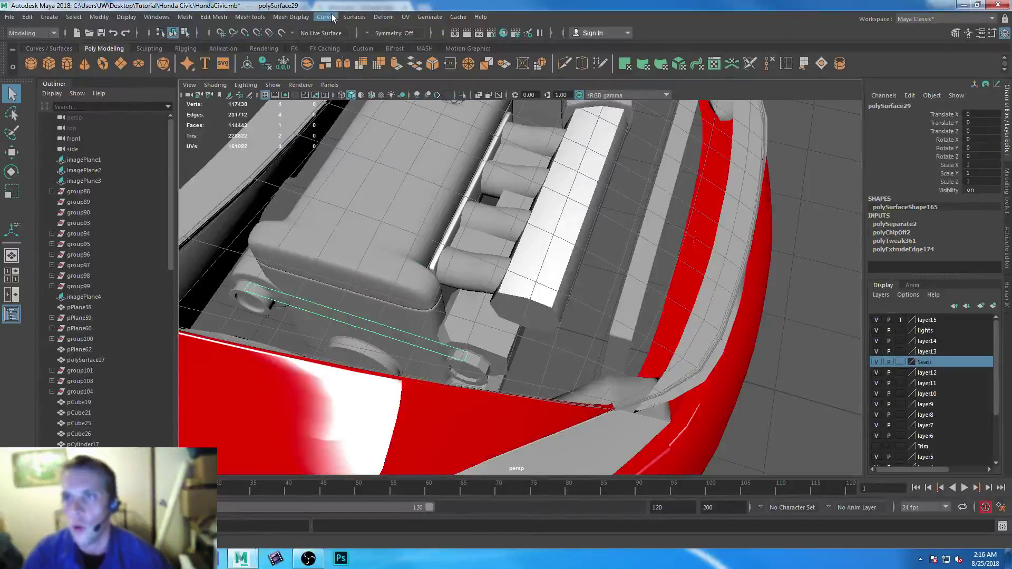
Duplicate the belt strip and reverse the copy's normals
key("ctrl+d")
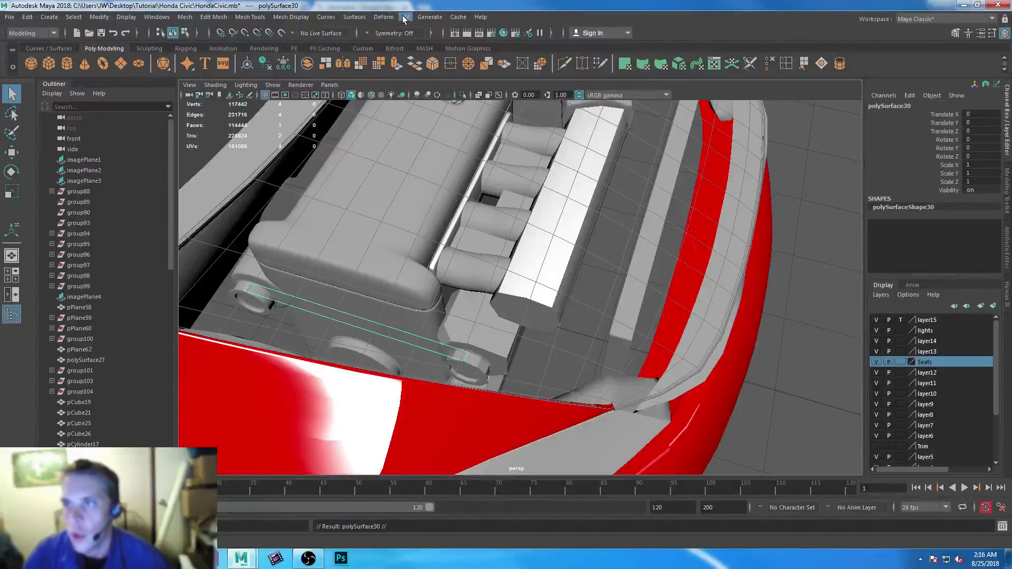
left_click(290, 19)
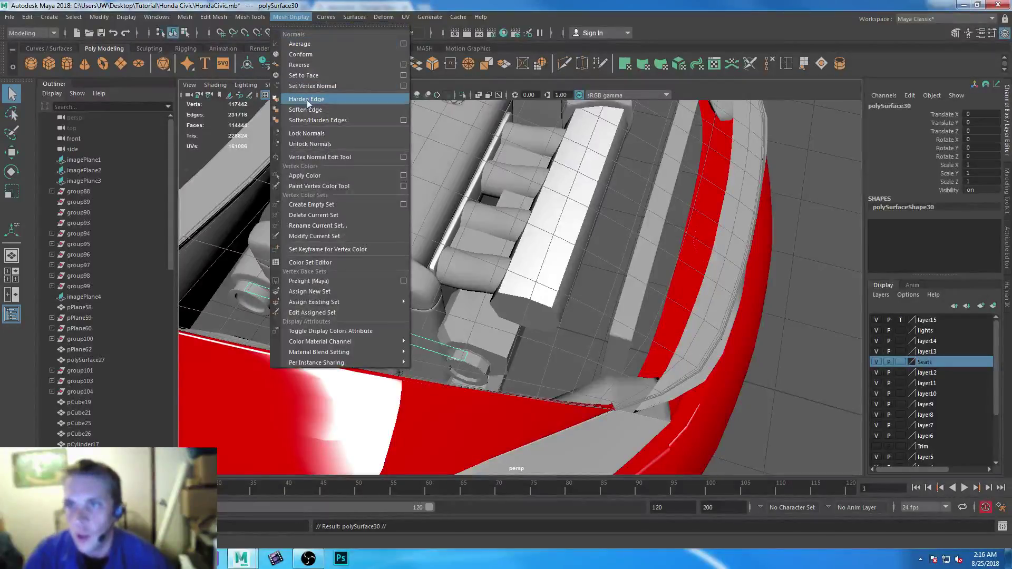
left_click(299, 65)
right_click_drag(307, 216, 380, 365, "alt")
left_click_drag(380, 365, 321, 340, "alt")
right_click_drag(320, 337, 375, 287)
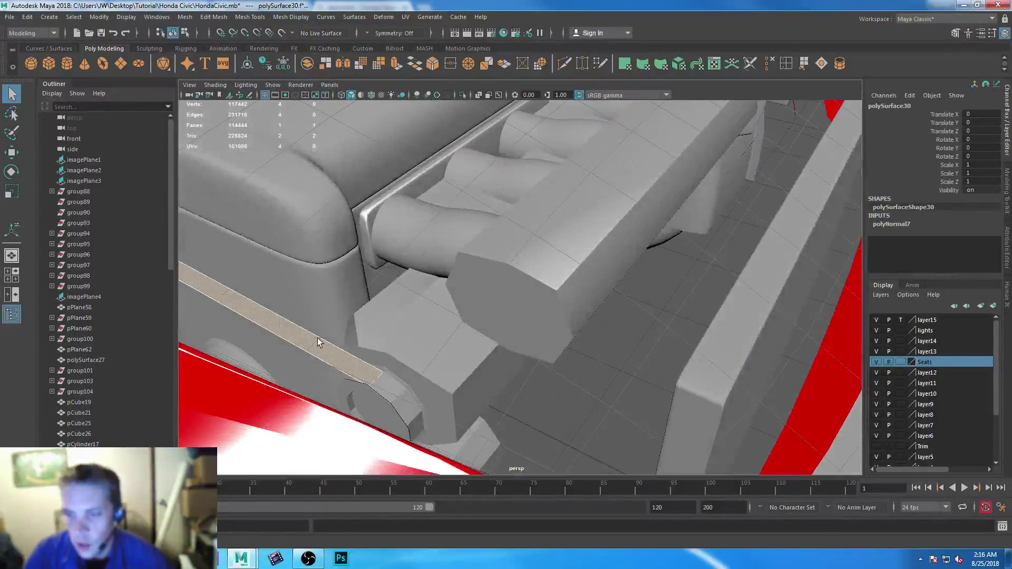
Move the reversed strip clear of the car to Translate X 7.382 and the original strip to Translate X 7.38
left_click_drag(375, 288, 506, 290, "alt")
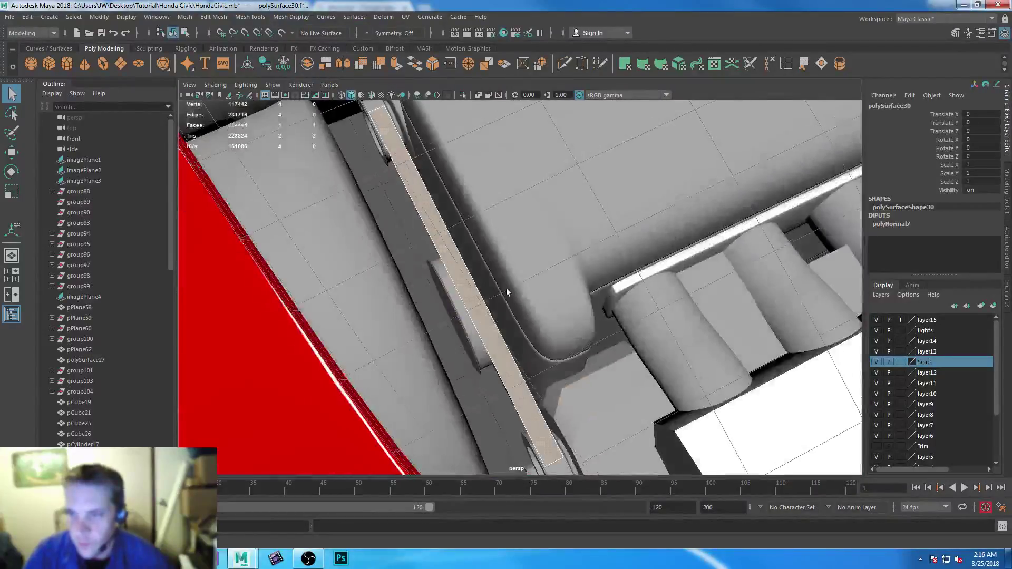
left_click_drag(436, 327, 448, 247, "alt")
key("w")
left_click_drag(580, 277, 590, 97)
left_click_drag(633, 258, 598, 171, "alt")
left_click(471, 273)
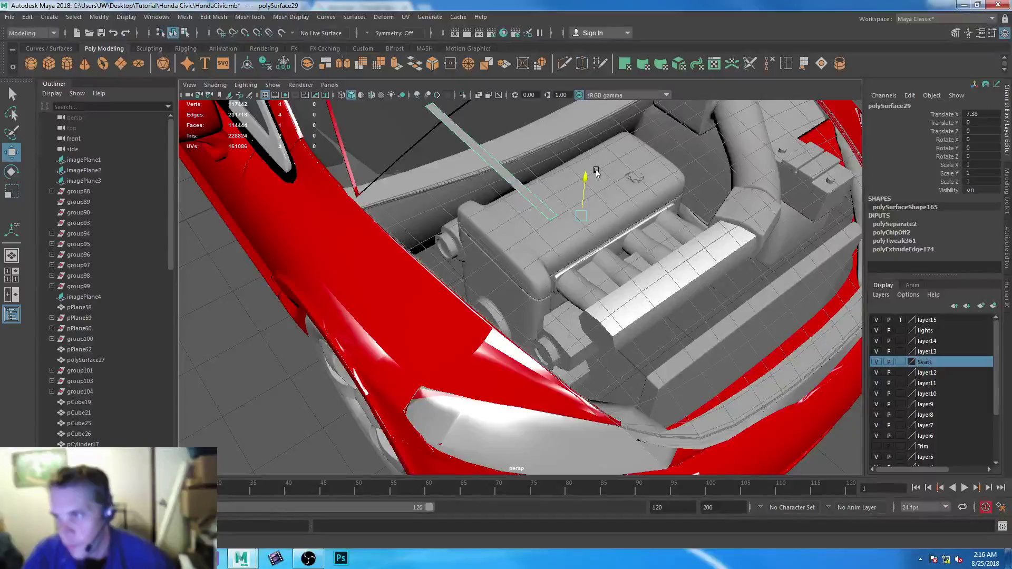
Set the original strip's Translate X to 7.382 and combine both strips into one mesh
left_click_drag(590, 226, 430, 104, "alt")
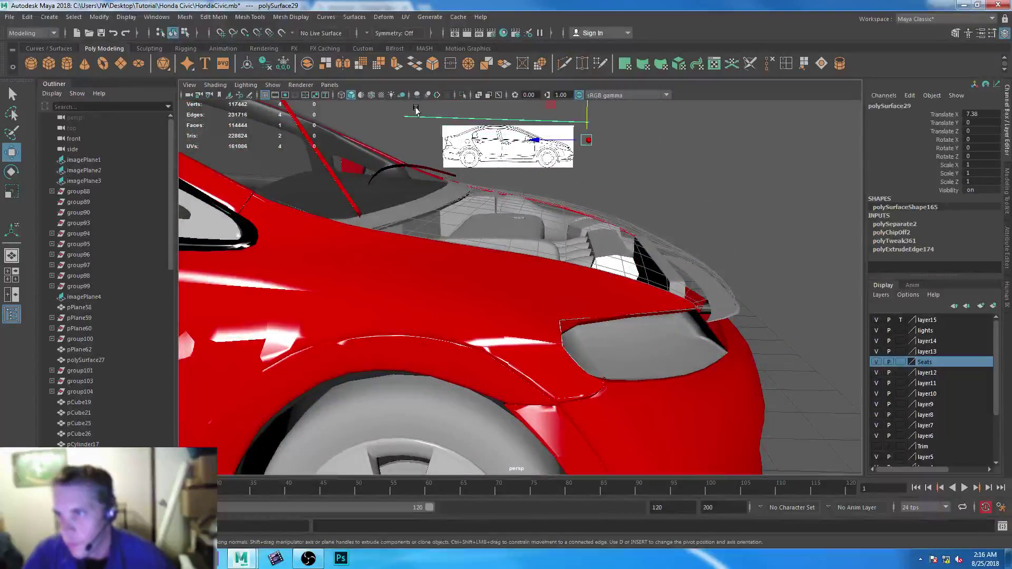
left_click(414, 112)
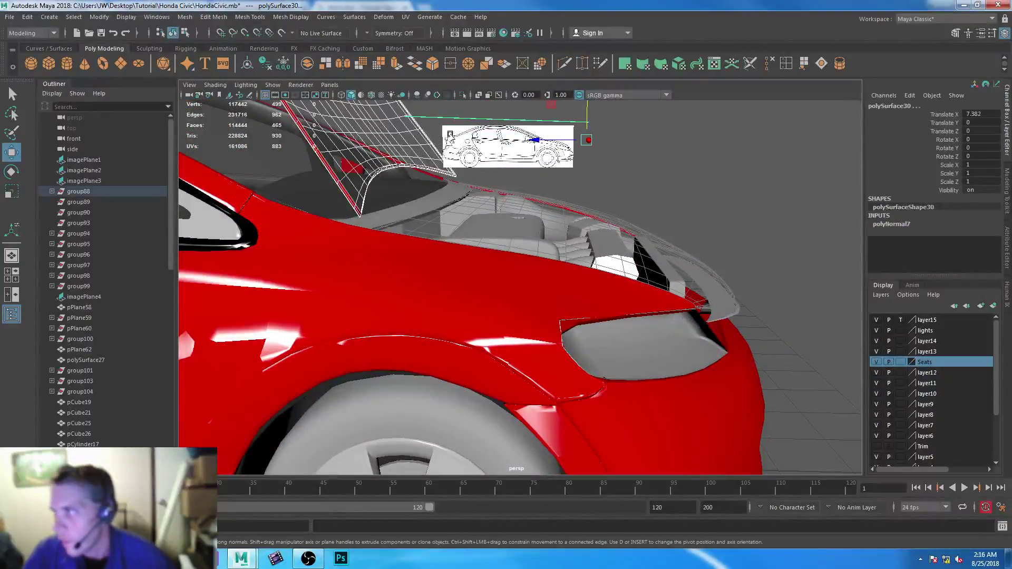
left_click_drag(436, 108, 434, 120)
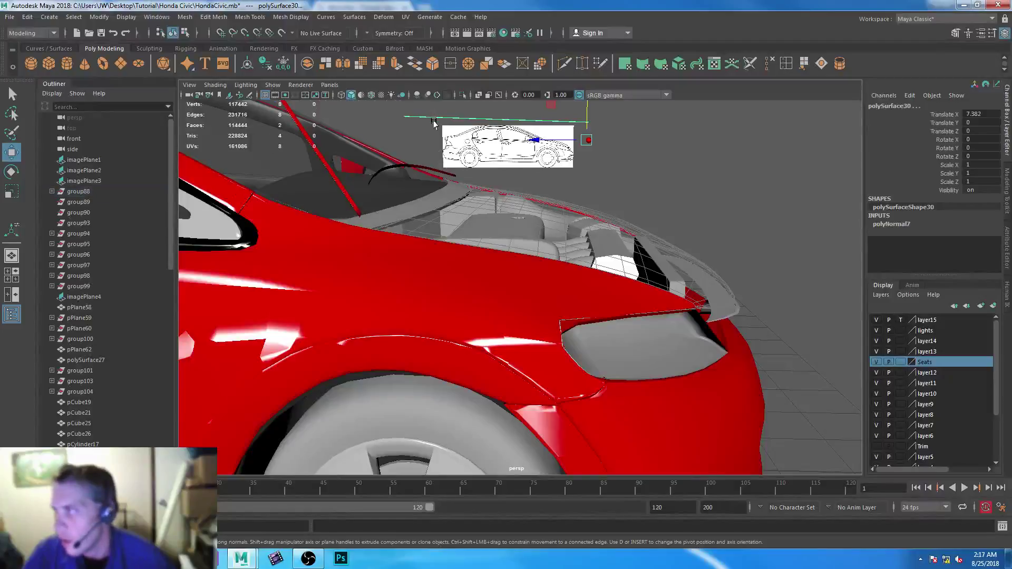
key("ctrl+z")
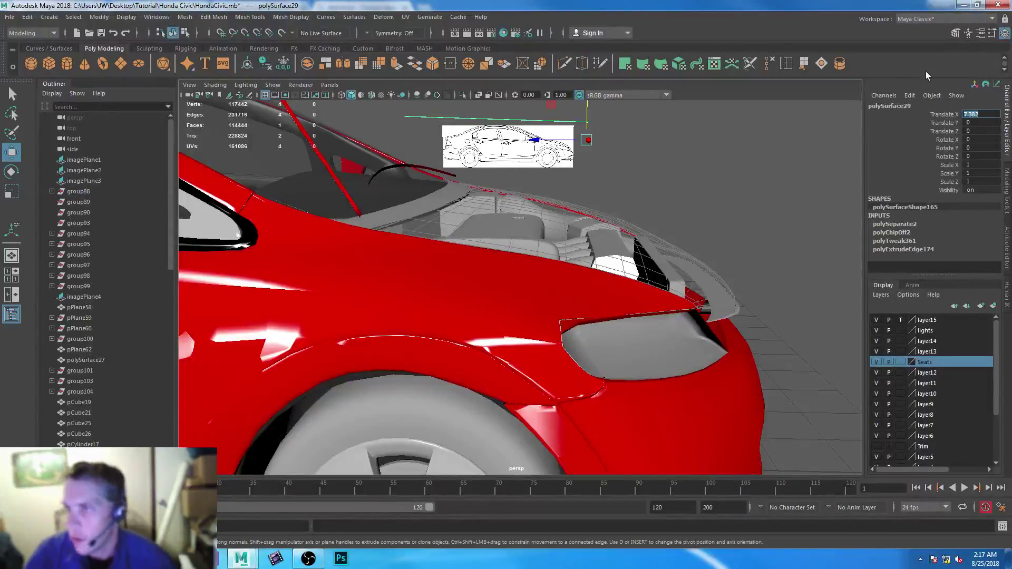
left_click(414, 111)
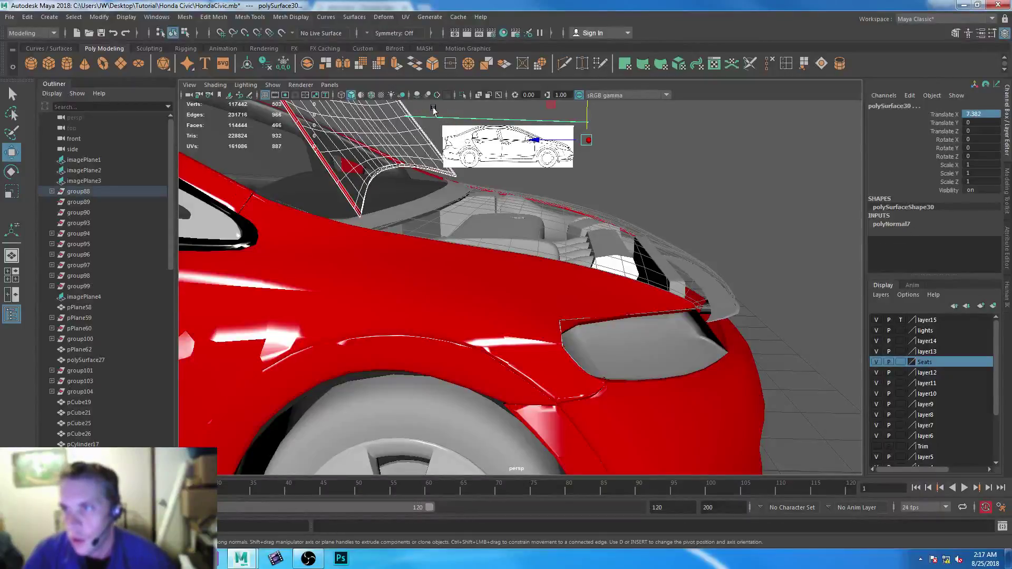
key("ctrl+z")
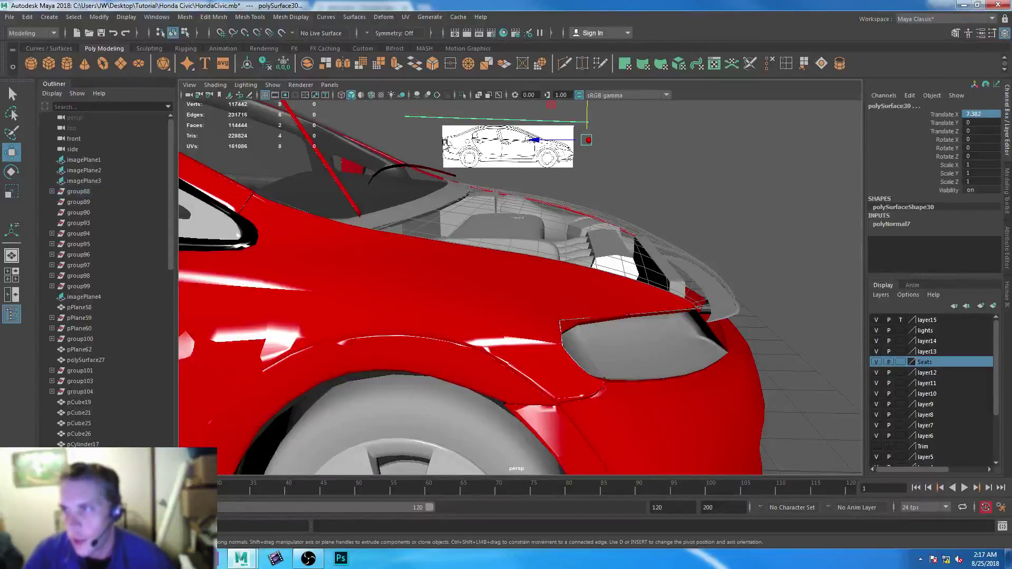
left_click(307, 64)
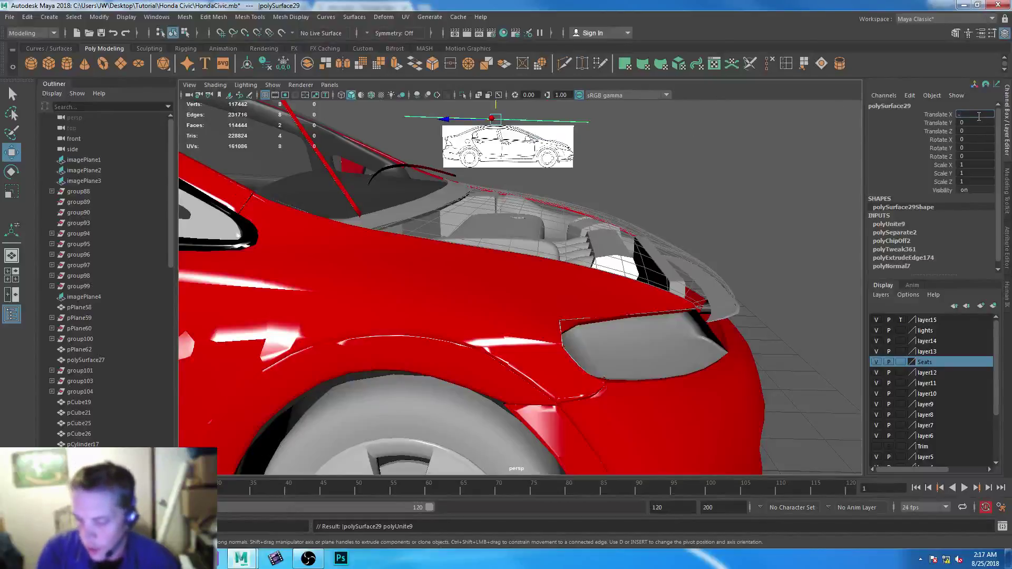
Shift the combined belt strip back toward the engine by setting its Translate X to -7.382
left_click(979, 117)
type("-7.382")
key("Return")
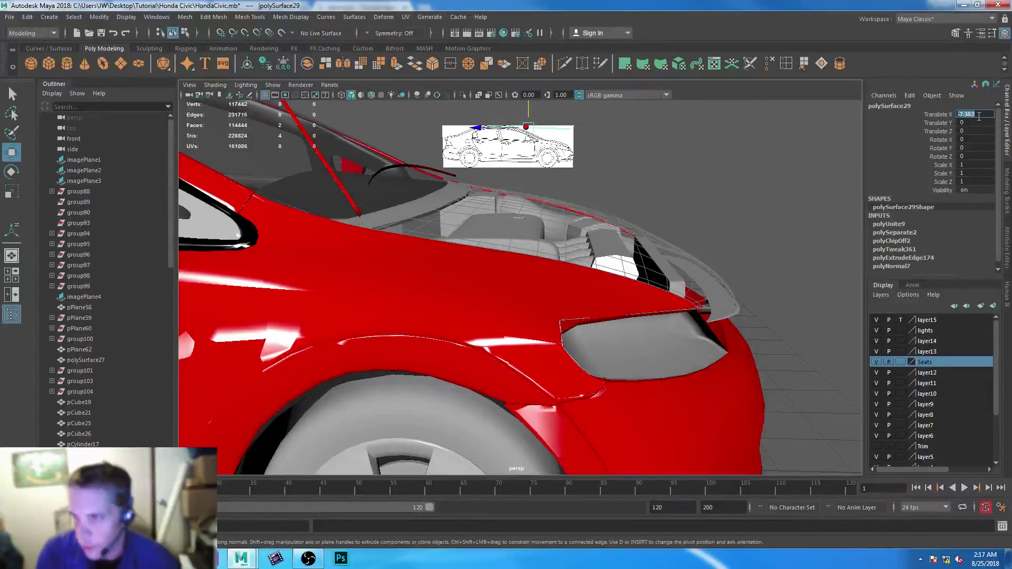
Undo the combined belt strip's last X shift and the combining of its two sides
left_click_drag(681, 176, 546, 105, "alt")
left_click_drag(582, 248, 554, 245, "alt")
key("ctrl+z")
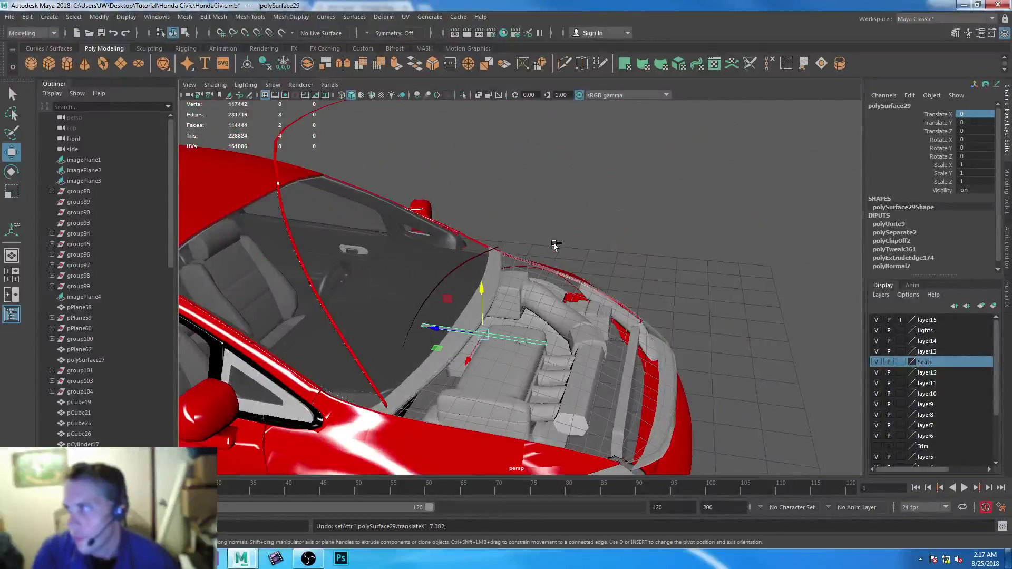
key("ctrl+z")
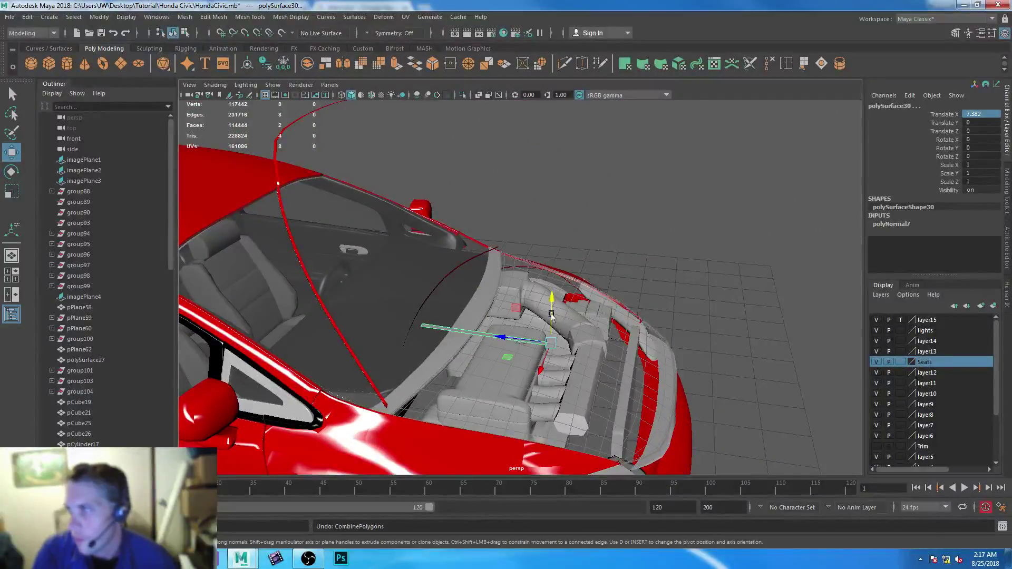
Reset both separate belt strips to Translate X 0 and combine them into one mesh
left_click_drag(549, 300, 650, 325)
key("ctrl+z")
left_click_drag(484, 210, 500, 242)
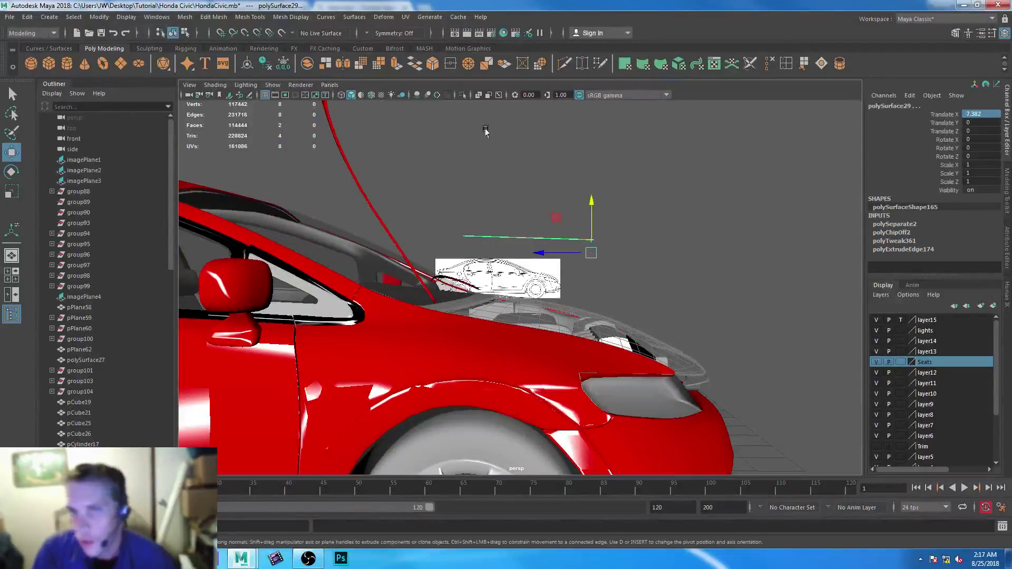
left_click_drag(671, 205, 541, 307, "alt")
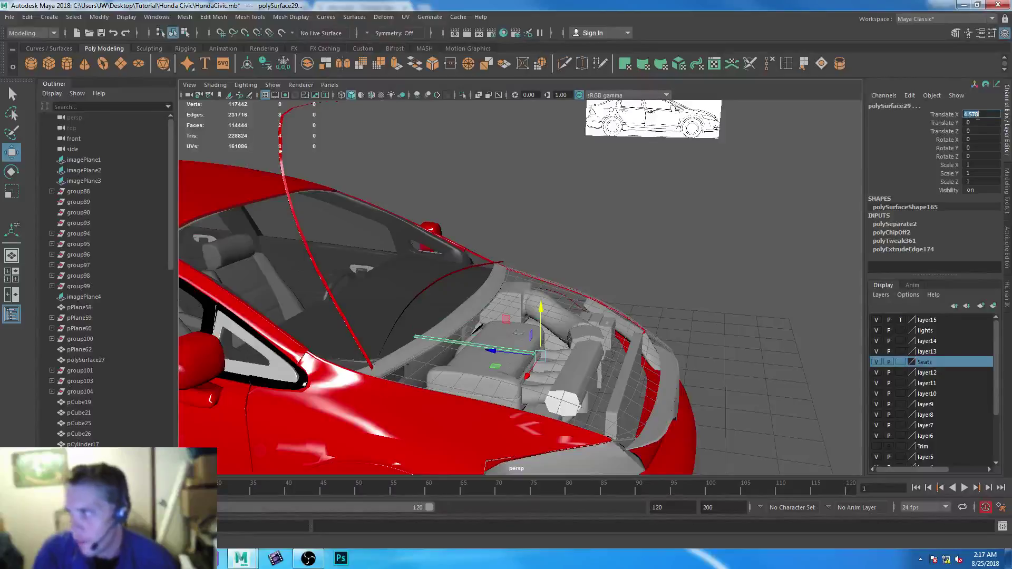
key("Return")
left_click_drag(680, 213, 605, 270, "alt")
middle_click_drag(605, 271, 650, 220, "alt")
right_click_drag(650, 219, 425, 452, "alt")
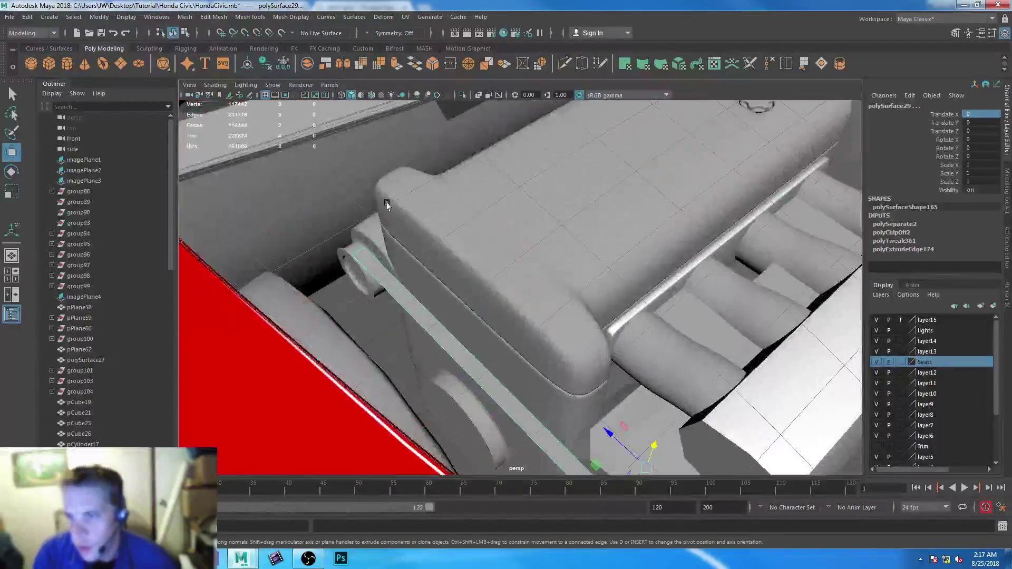
left_click(309, 66)
Try lifting the combined belt off the pulleys to examine both of its sides
left_click_drag(420, 317, 433, 311, "alt")
right_click_drag(433, 311, 401, 287, "alt")
left_click_drag(489, 296, 472, 114)
left_click_drag(487, 274, 491, 153, "alt")
middle_click_drag(491, 154, 476, 271, "alt")
left_click_drag(475, 273, 510, 332, "alt")
key("ctrl+z")
Save the scene with the combined belt in its place beside the engine
left_click_drag(544, 361, 476, 302, "alt")
right_click_drag(477, 302, 454, 285, "alt")
key("ctrl+s")
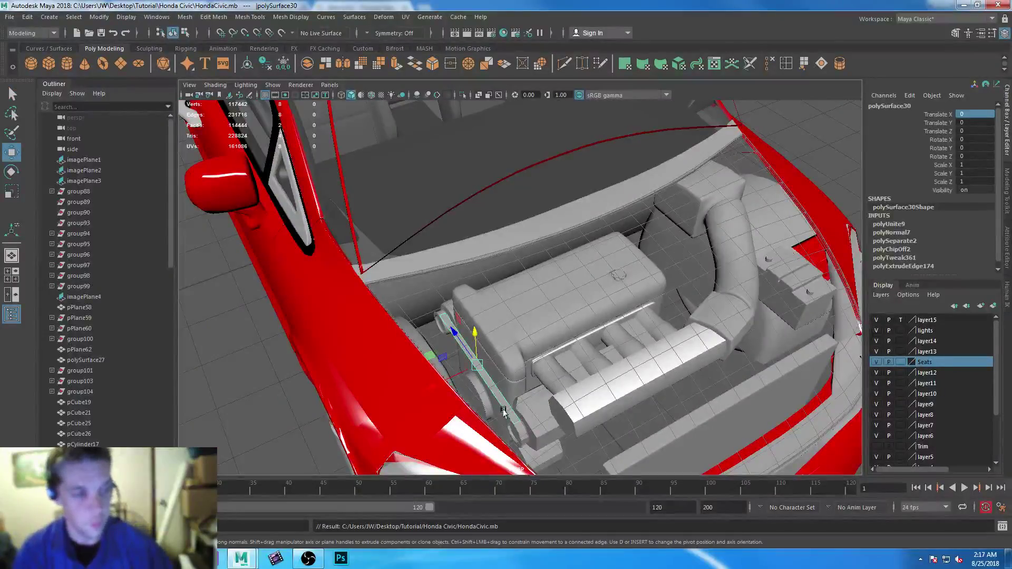
Nudge the combined belt vertically against the pulleys to Translate Y 0.001
middle_click_drag(595, 425, 495, 315, "alt")
right_click_drag(494, 315, 454, 397, "alt")
middle_click_drag(454, 397, 569, 334, "alt")
left_click_drag(569, 334, 530, 309, "alt")
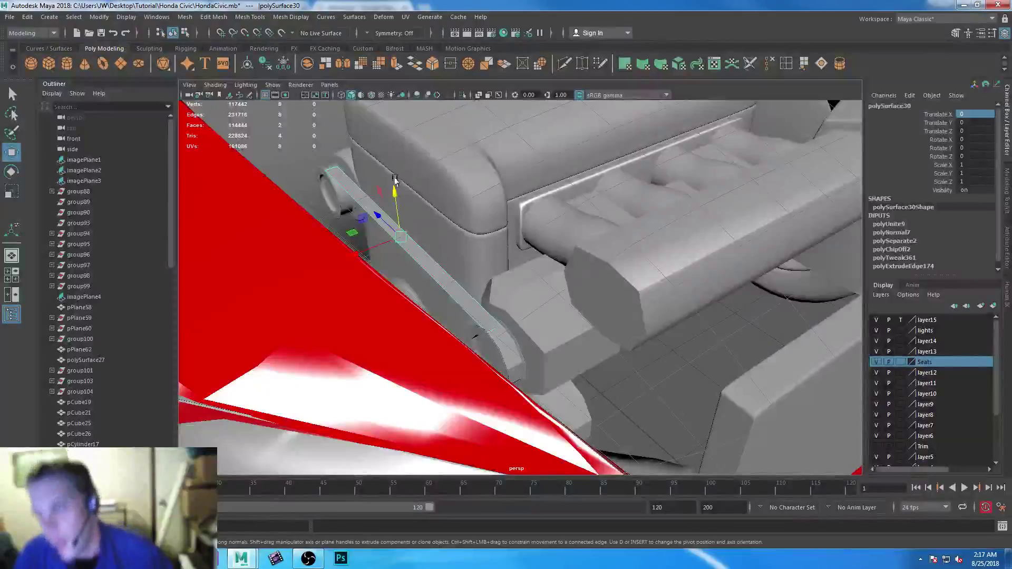
left_click_drag(395, 180, 393, 191)
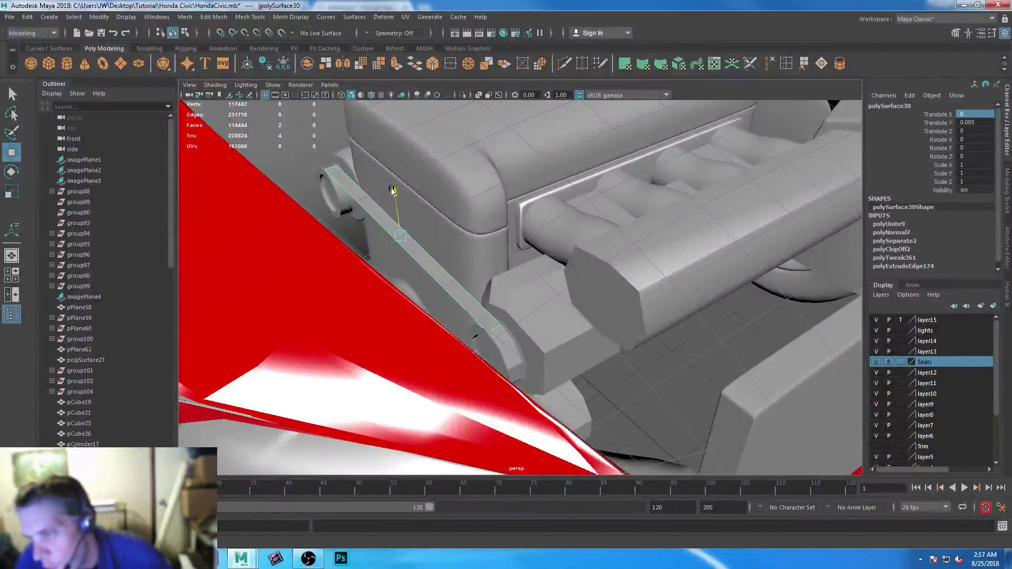
left_click_drag(512, 278, 469, 248, "alt")
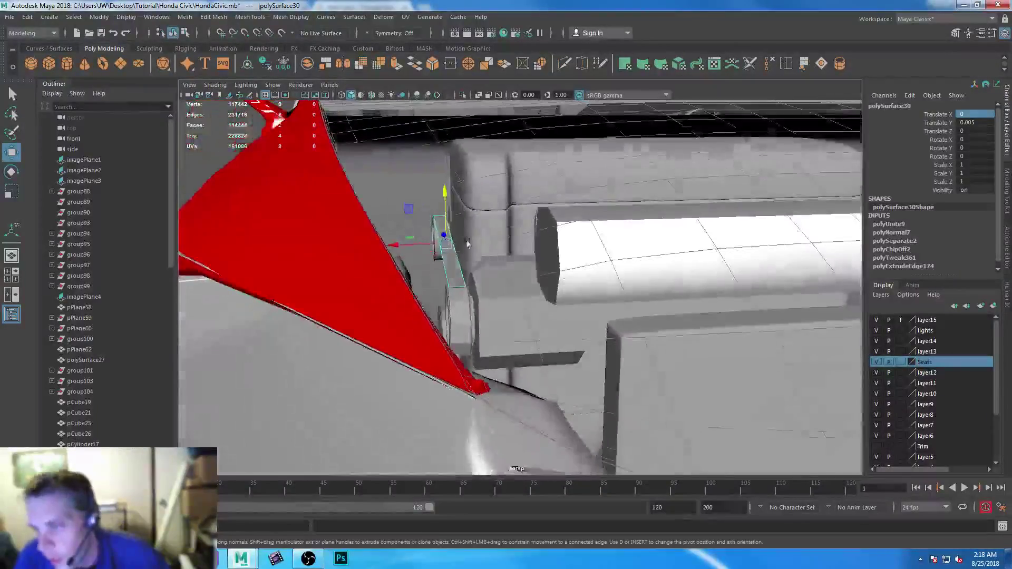
right_click_drag(469, 248, 546, 374, "alt")
left_click_drag(546, 375, 439, 310, "alt")
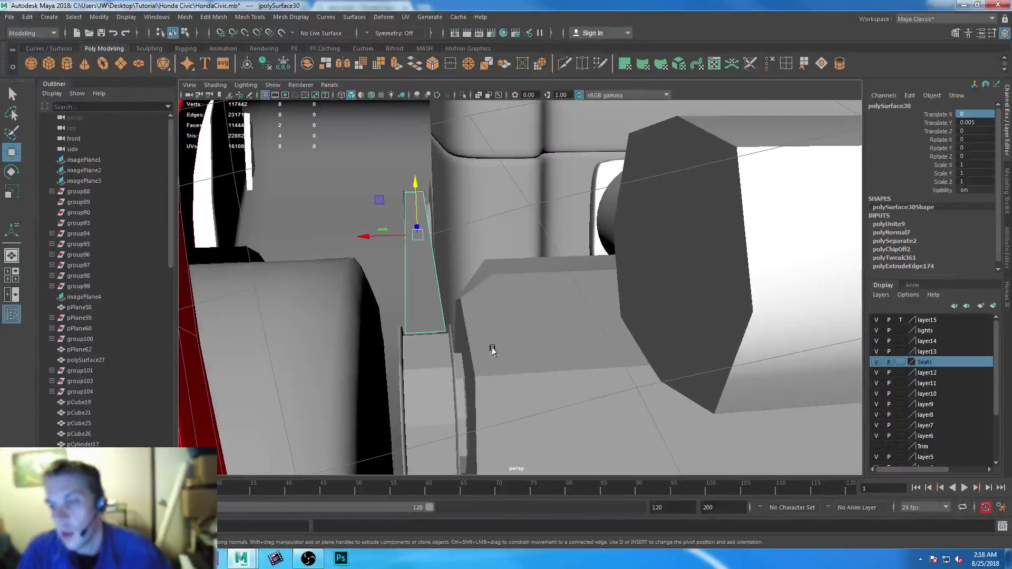
left_click_drag(492, 347, 479, 253, "alt")
left_click_drag(411, 120, 410, 121)
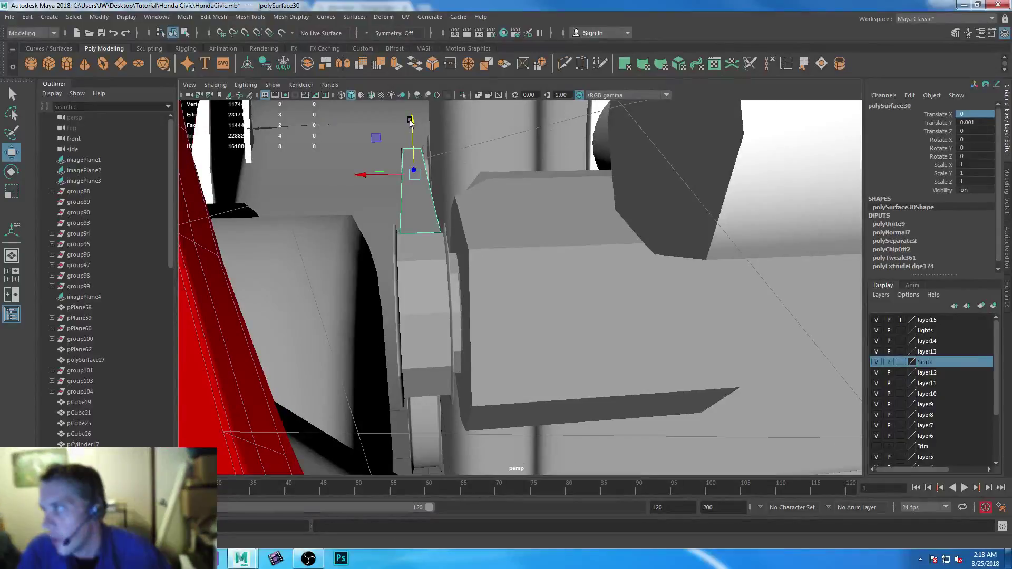
Examine the belt's fit on the pulleys and the large pulley beside the engine
left_click_drag(423, 301, 506, 362, "alt")
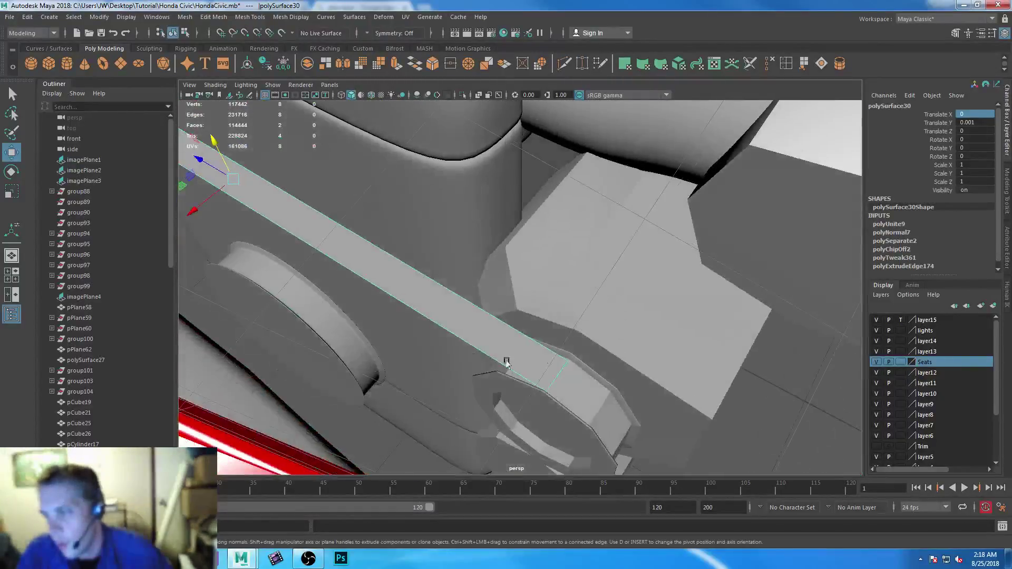
left_click_drag(586, 349, 555, 298, "alt")
left_click_drag(491, 322, 396, 270, "alt")
left_click(365, 230)
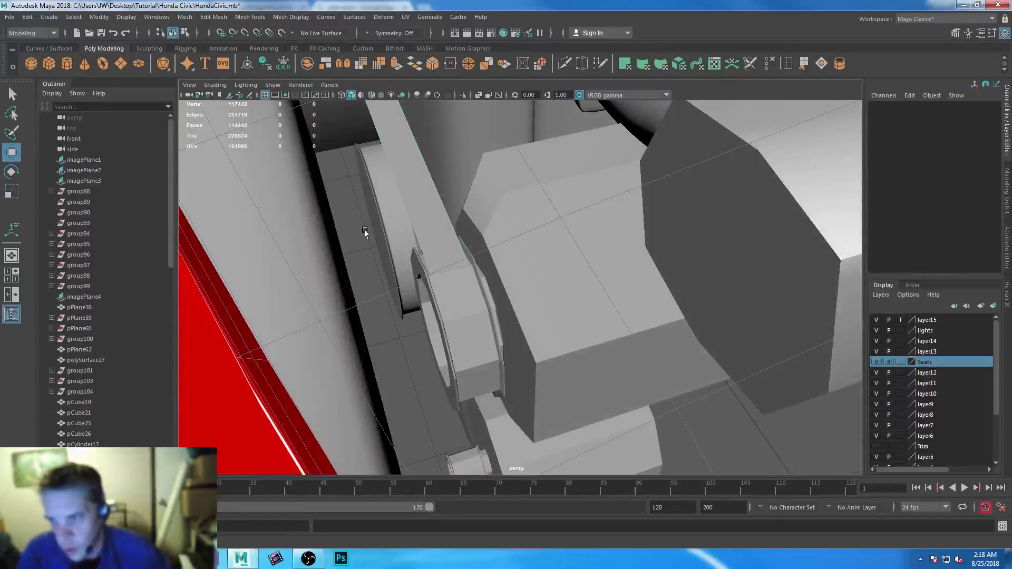
left_click(369, 234)
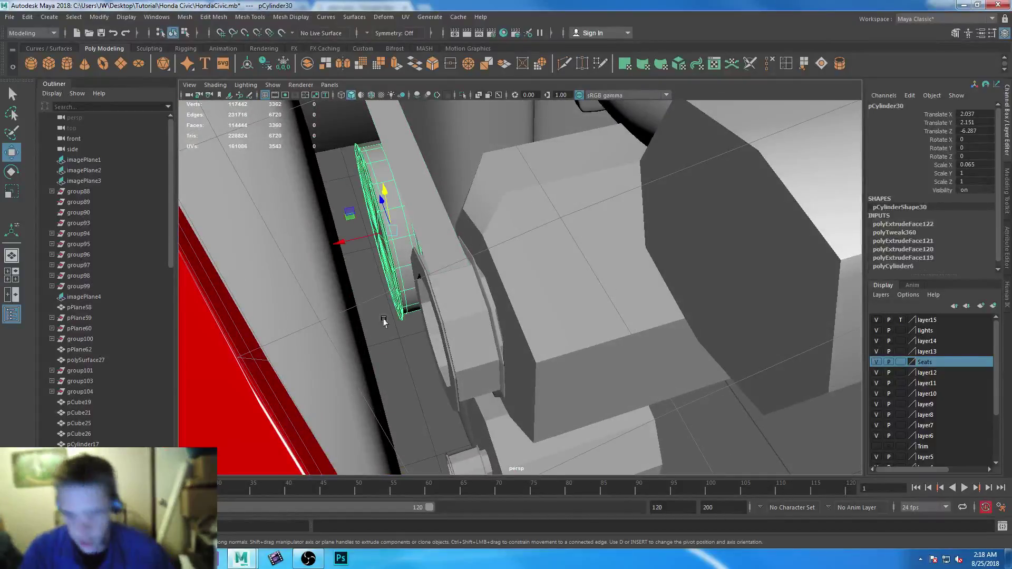
right_click_drag(383, 321, 287, 356, "alt")
left_click_drag(287, 356, 316, 343, "alt")
right_click_drag(584, 284, 493, 267, "alt")
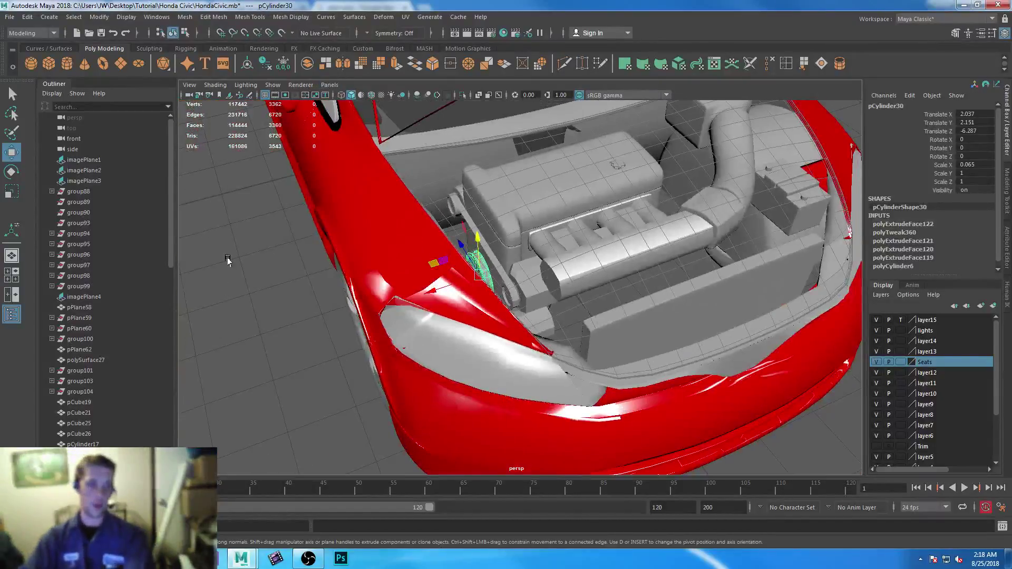
left_click(283, 287)
Create a polygon plane about 4.846 wide and 1.83 high over the front of the engine bay in the top view
left_click_drag(632, 243, 508, 329, "alt")
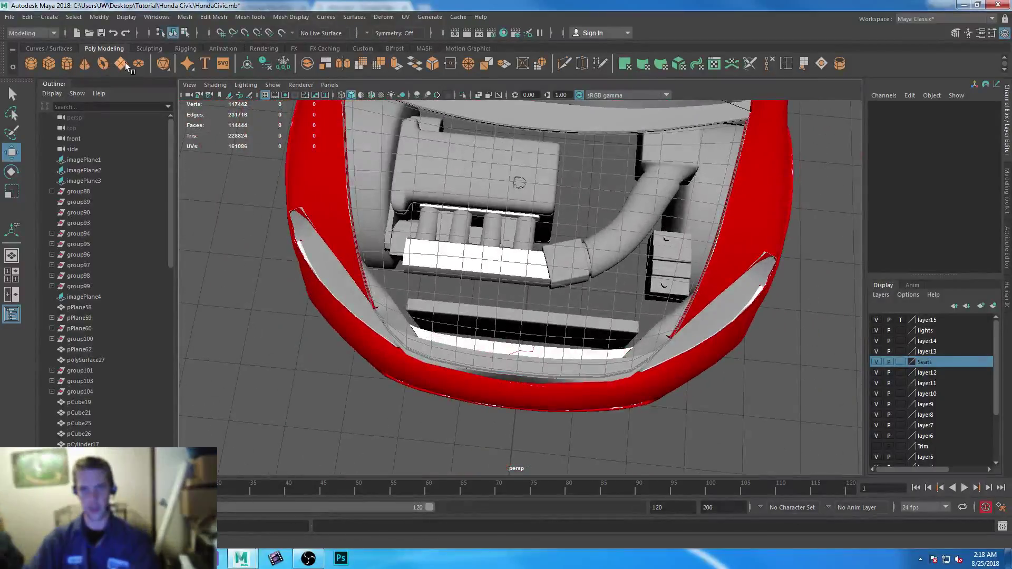
key("space")
key("space")
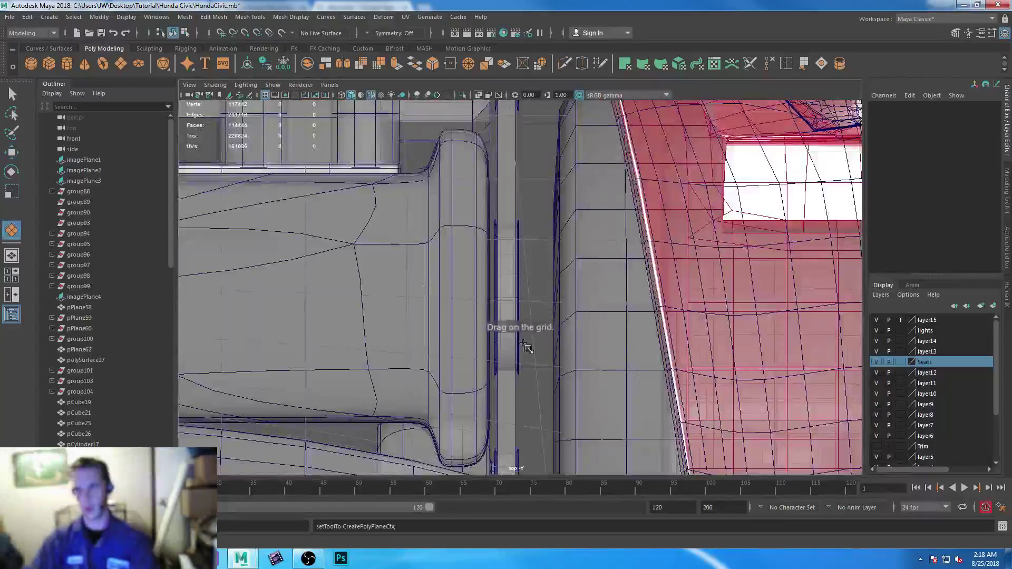
scroll(462, 317, "down", 5)
left_click_drag(317, 153, 637, 274)
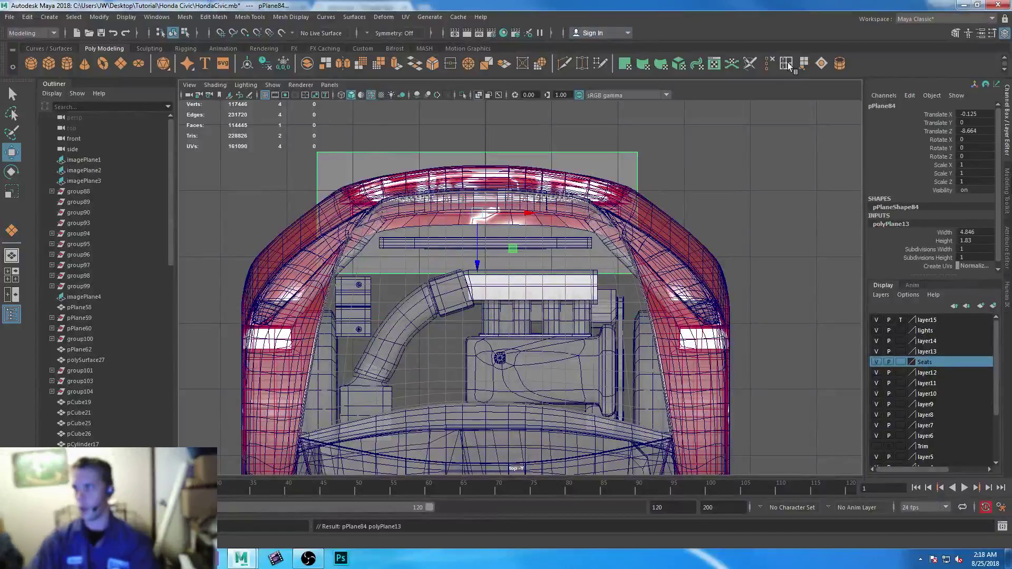
Insert an edge loop down the middle of the new plane and delete the half on the battery side
right_click_drag(623, 147, 483, 184, "shift")
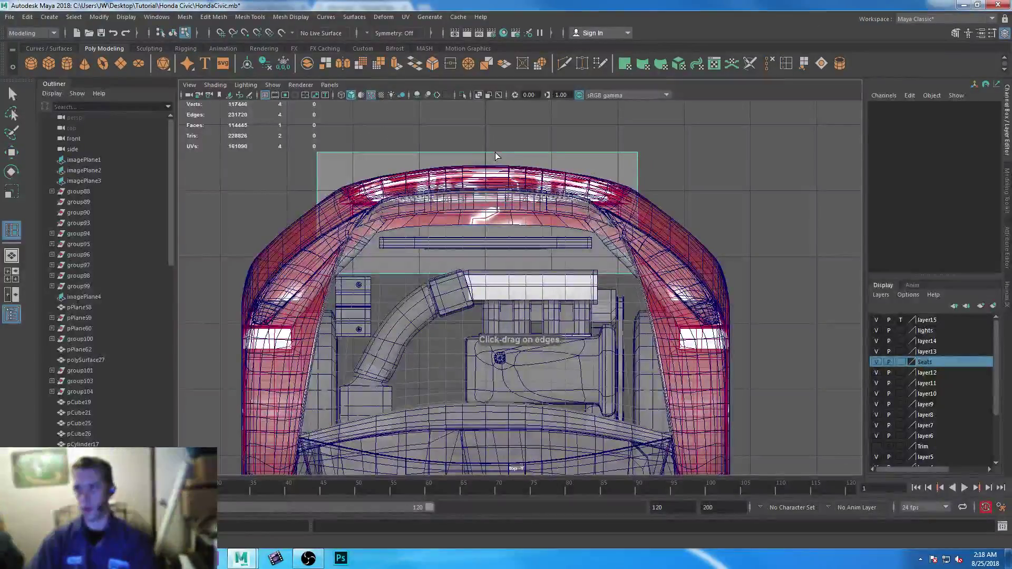
left_click_drag(495, 153, 492, 152)
left_click(493, 152)
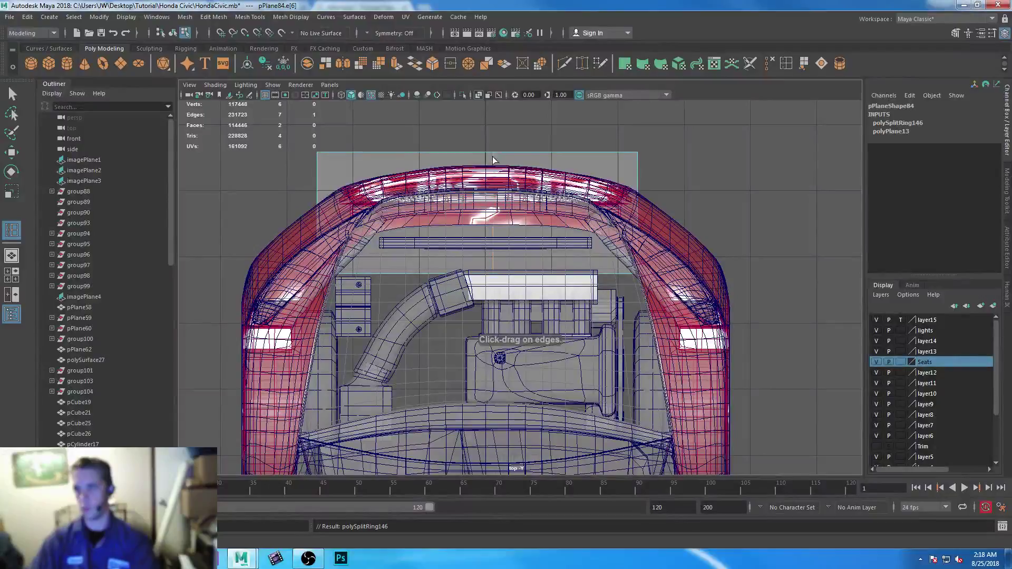
key("q")
right_click(326, 154)
left_click(325, 183)
left_click(343, 173)
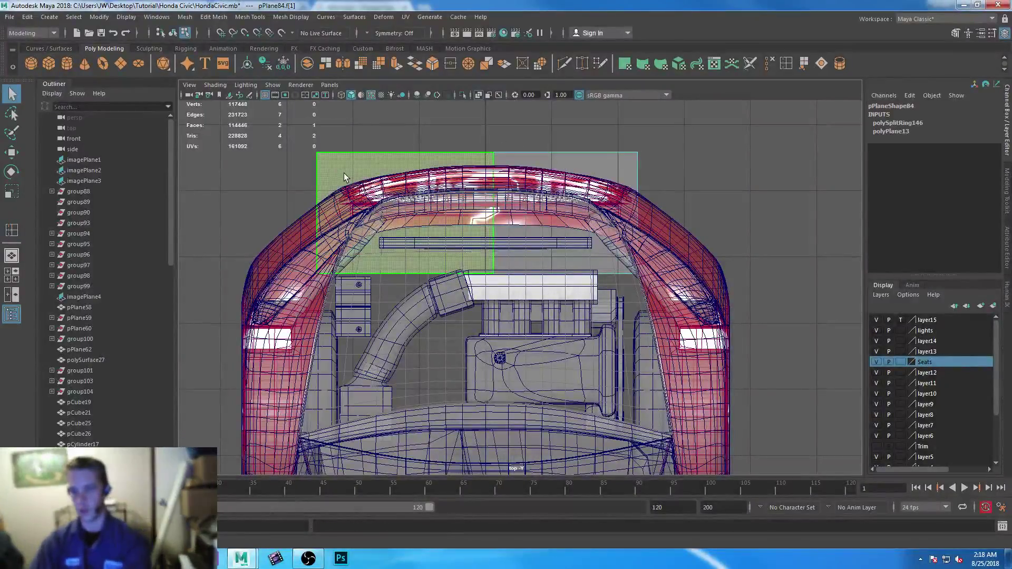
key("Delete")
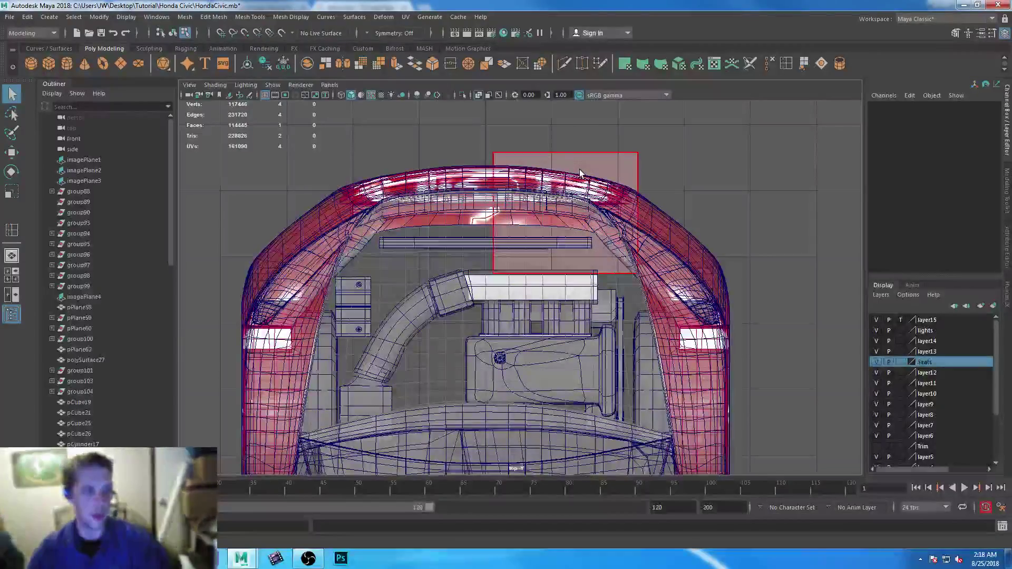
Insert two edge loops running front to back across the remaining half of the plane
right_click(592, 167)
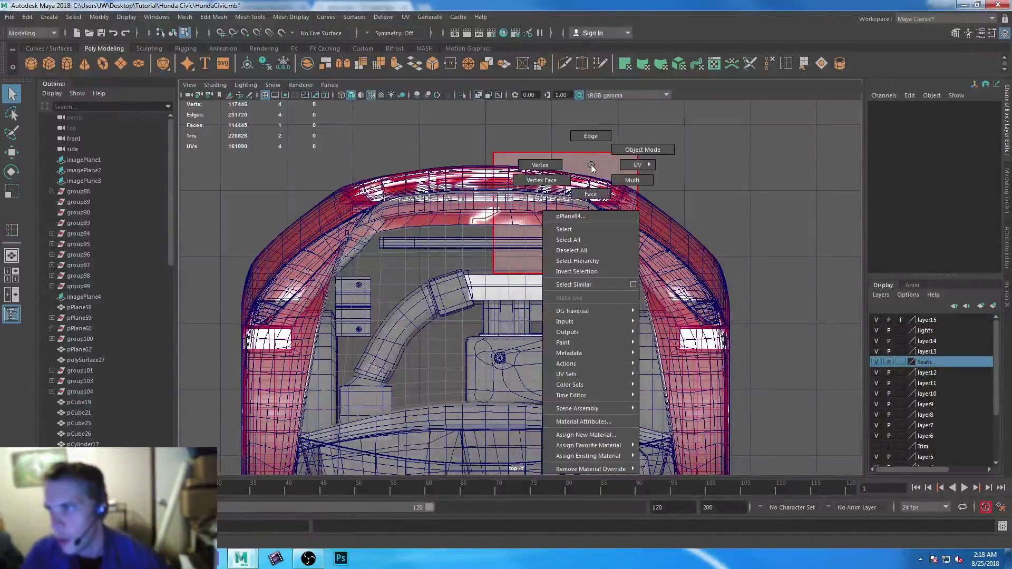
right_click(591, 164)
left_click(786, 63)
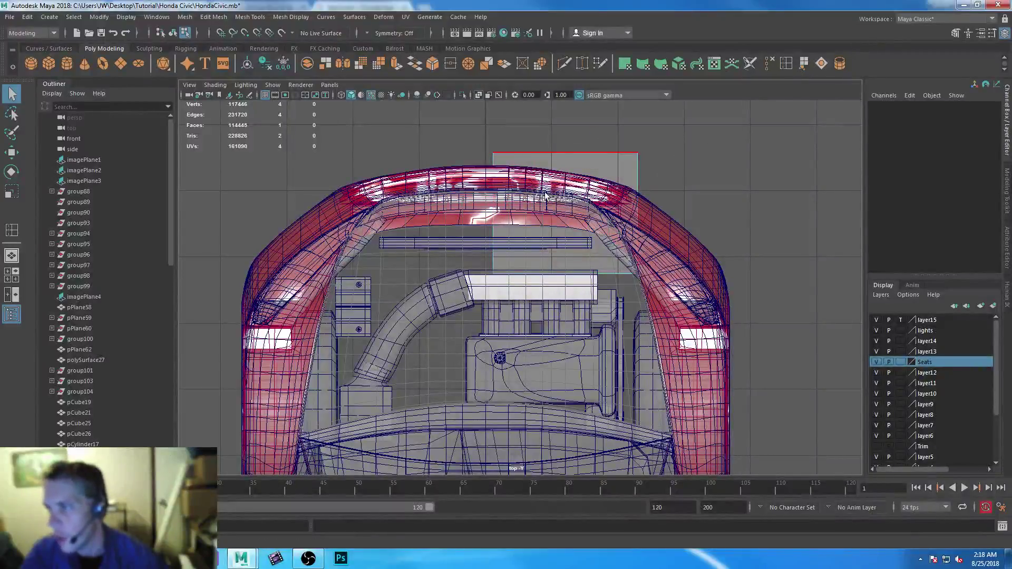
left_click(534, 156)
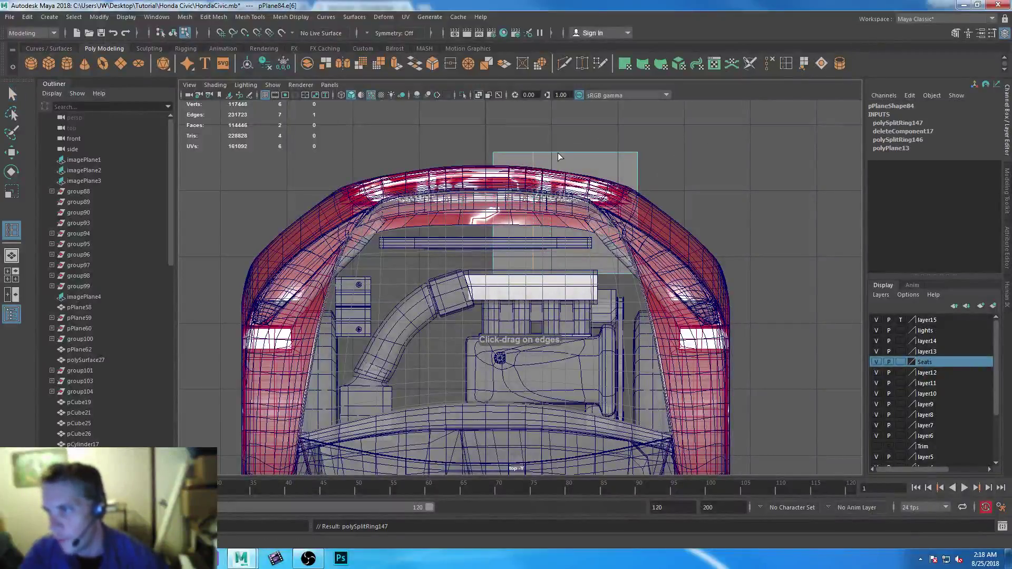
left_click(595, 154)
left_click(9, 96)
Move the plane's front vertices back toward the radiator, shifting the outer ones further to follow the bumper's curve
right_click_drag(598, 156, 539, 154)
left_click_drag(486, 132, 750, 194)
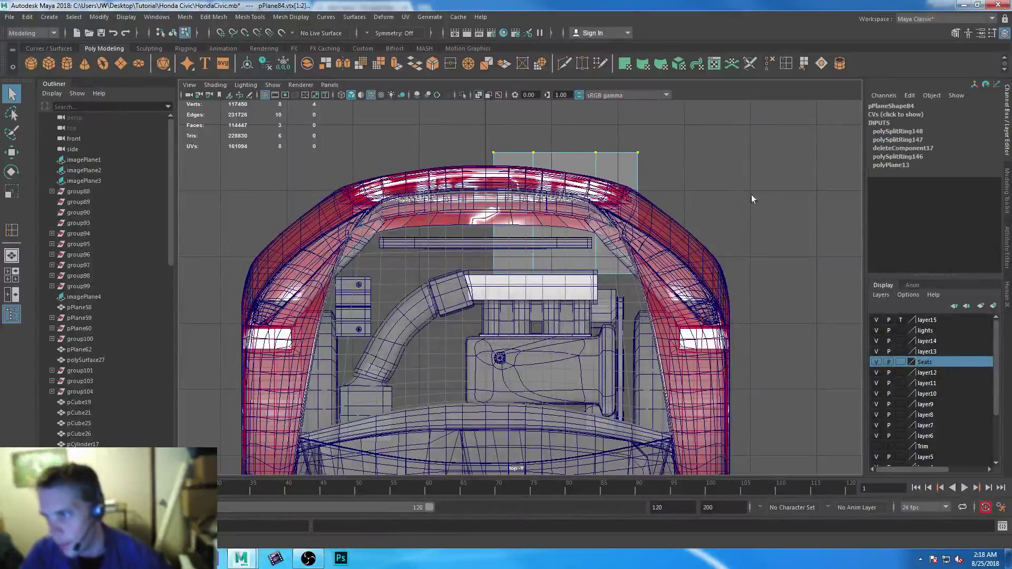
key("w")
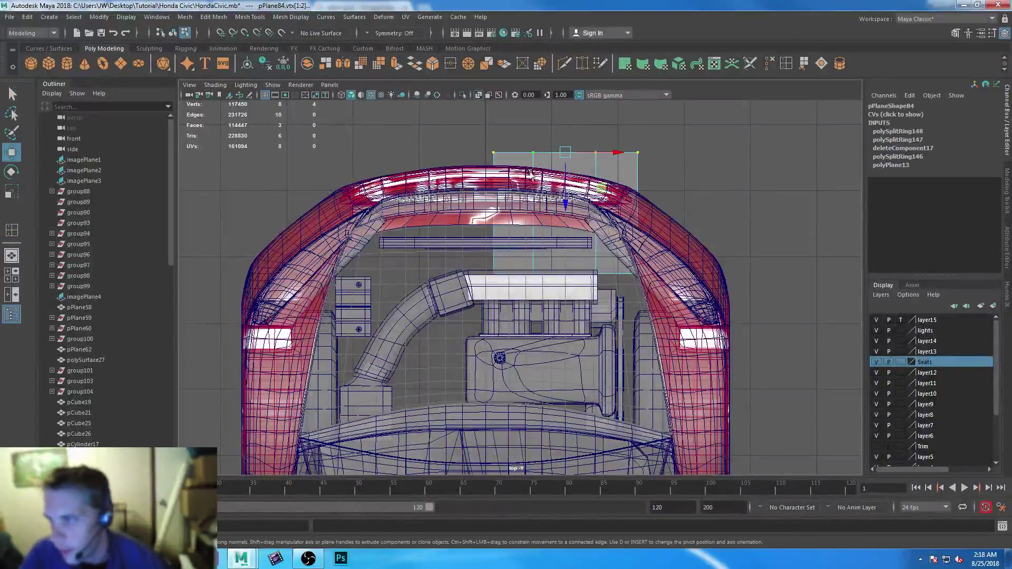
left_click_drag(565, 179, 564, 250)
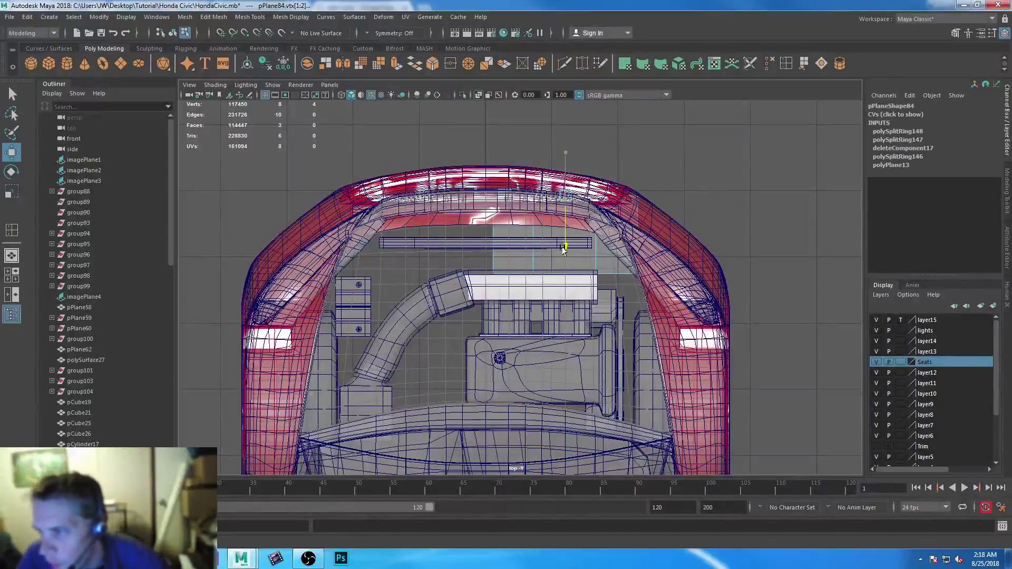
left_click_drag(512, 144, 776, 239)
left_click_drag(563, 145, 617, 263)
left_click_drag(627, 170, 627, 247)
Shift the plane's rear row of vertices slightly forward toward the radiator
left_click_drag(446, 257, 748, 352)
left_click_drag(561, 331, 560, 315)
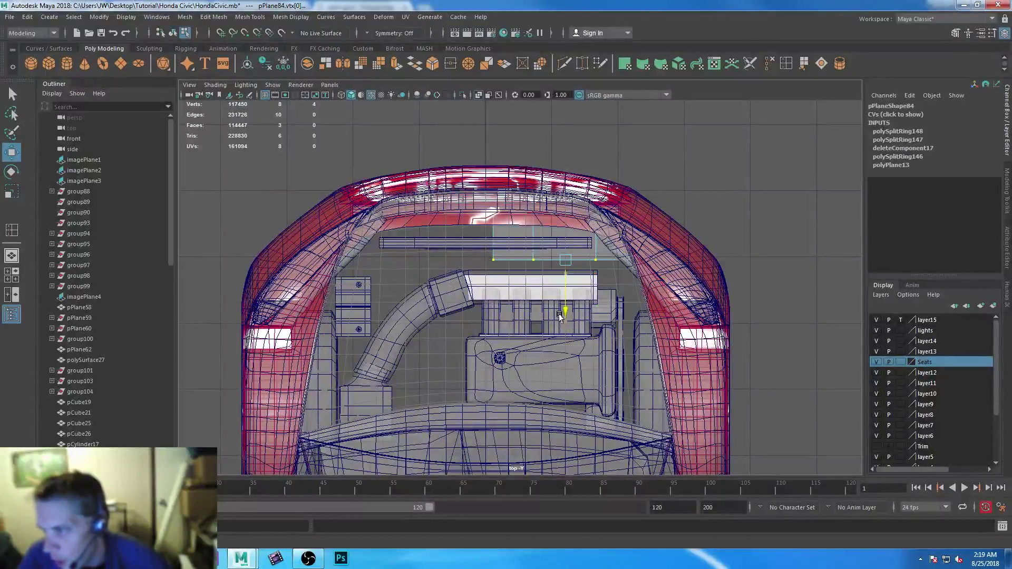
left_click_drag(451, 256, 646, 295)
Raise all of the plane's vertices to the level of the hood opening in front of the engine
left_click_drag(438, 138, 808, 345)
key("space")
key("space")
left_click_drag(638, 317, 582, 270, "alt")
left_click_drag(457, 344, 434, 220)
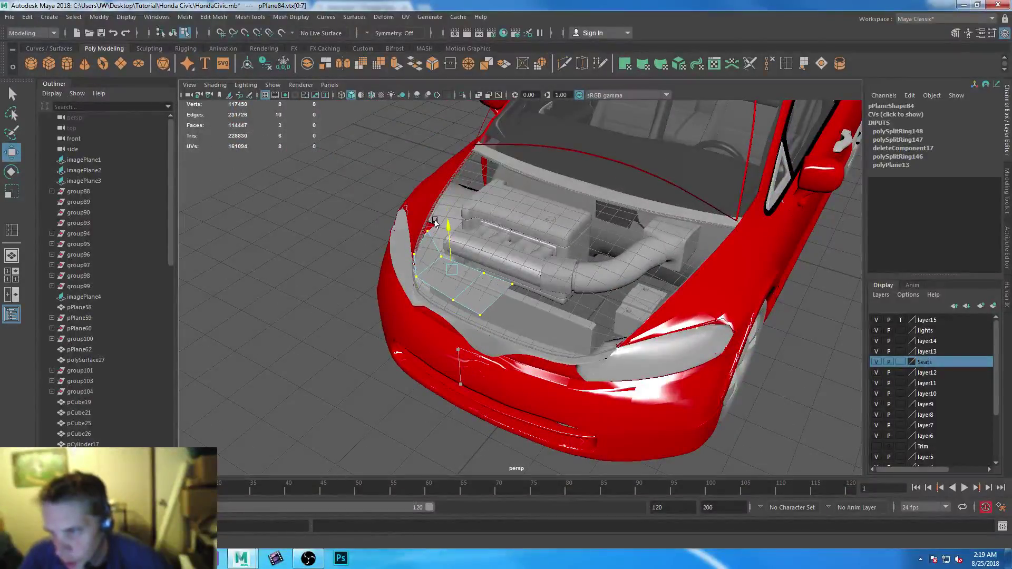
scroll(427, 338, "up", 5)
middle_click_drag(427, 266, 533, 271, "alt")
scroll(496, 279, "up", 5)
left_click_drag(463, 228, 512, 311, "alt")
left_click_drag(604, 293, 484, 316)
left_click_drag(426, 243, 431, 211)
Move the plane's outer front corner vertex forward and down toward the headlight
left_click_drag(216, 274, 248, 311, "alt")
left_click_drag(267, 262, 269, 262)
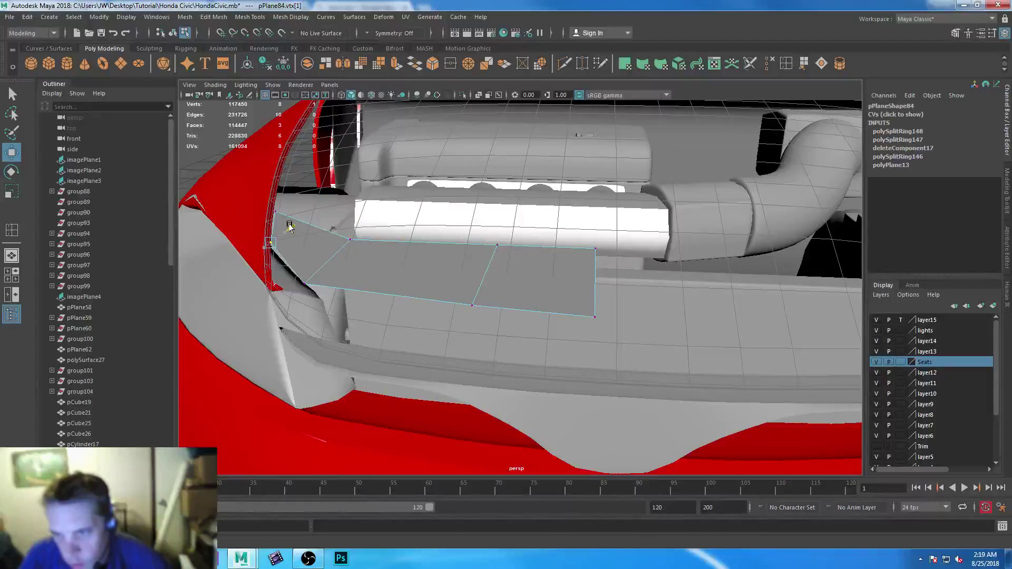
left_click_drag(410, 366, 310, 344, "alt")
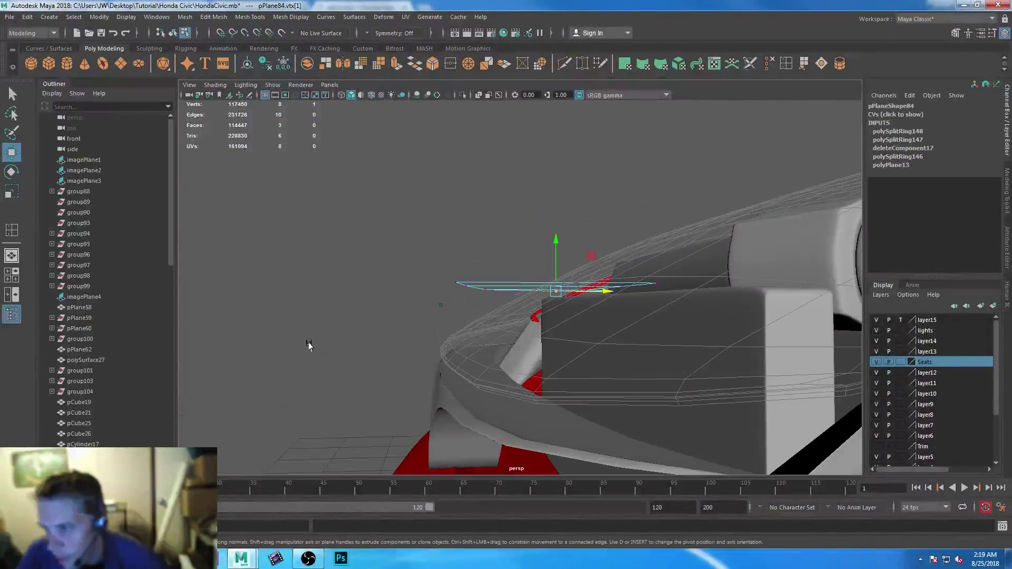
left_click_drag(501, 299, 505, 299)
left_click_drag(470, 235, 458, 295)
left_click_drag(451, 352, 448, 347, "alt")
left_click_drag(448, 351, 513, 328, "alt")
left_click_drag(316, 349, 300, 384, "alt")
Align the plane's outer corner vertex with the fender tip above the headlight, using the side view
key("space")
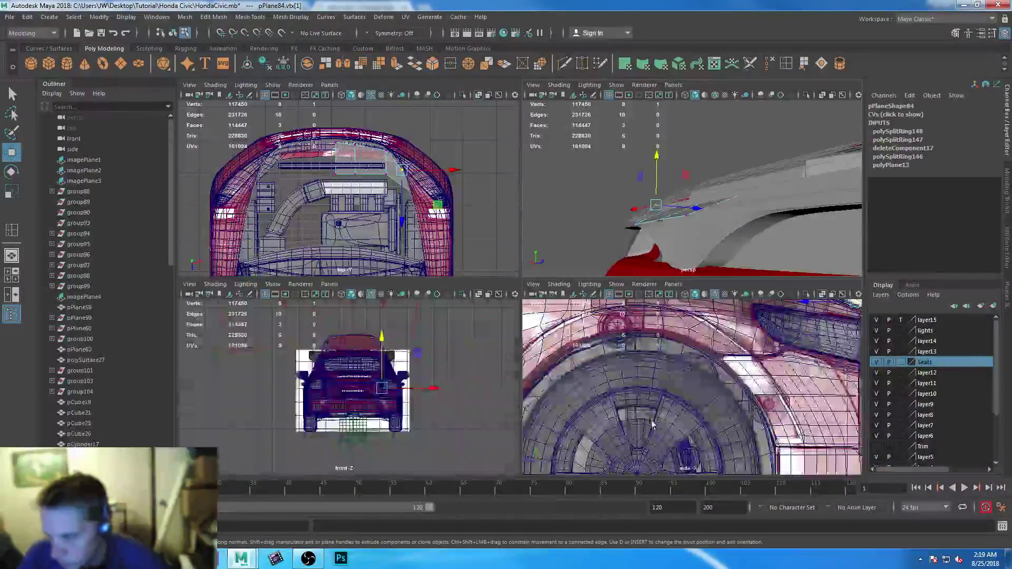
key("space")
middle_click_drag(651, 124, 326, 256, "alt")
left_click_drag(488, 210, 590, 276)
middle_click_drag(592, 277, 548, 271)
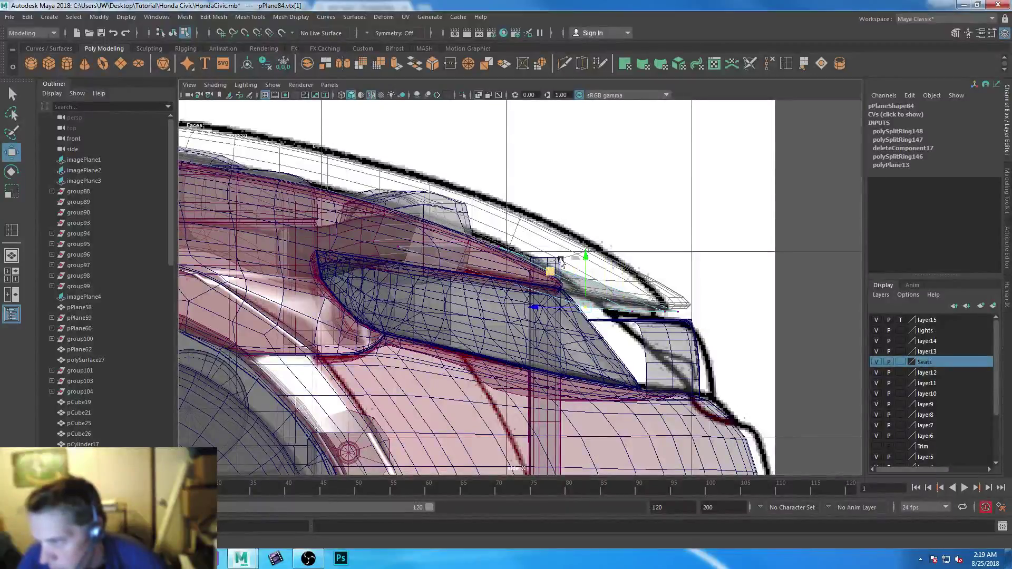
key("space")
key("space")
left_click_drag(474, 289, 447, 305, "alt")
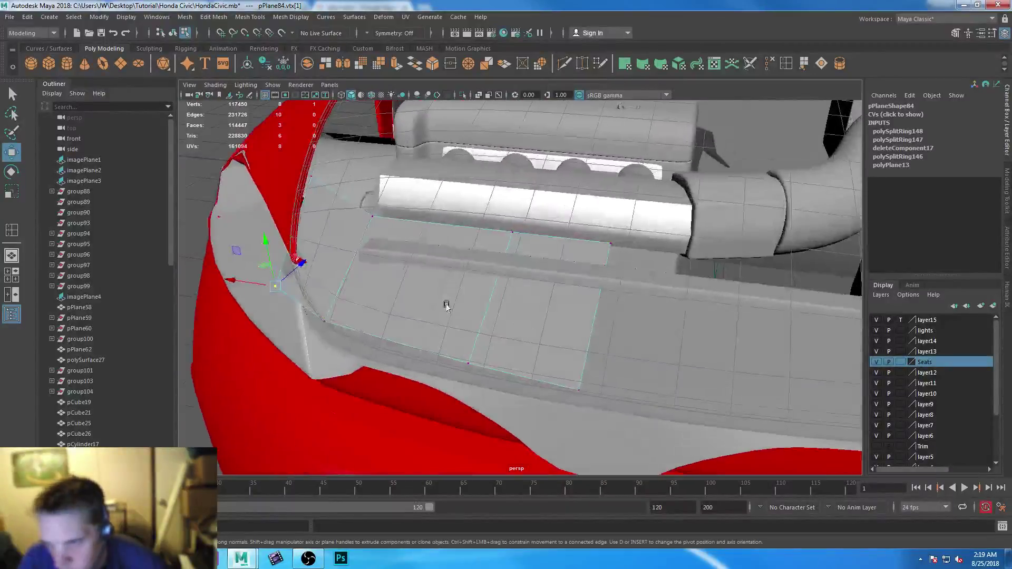
Shift the plane's outer corner vertex inward to the fender edge and insert three lengthwise edge loops across the plane
middle_click_drag(447, 304, 535, 320, "alt")
left_click_drag(312, 295, 339, 301)
left_click(780, 60)
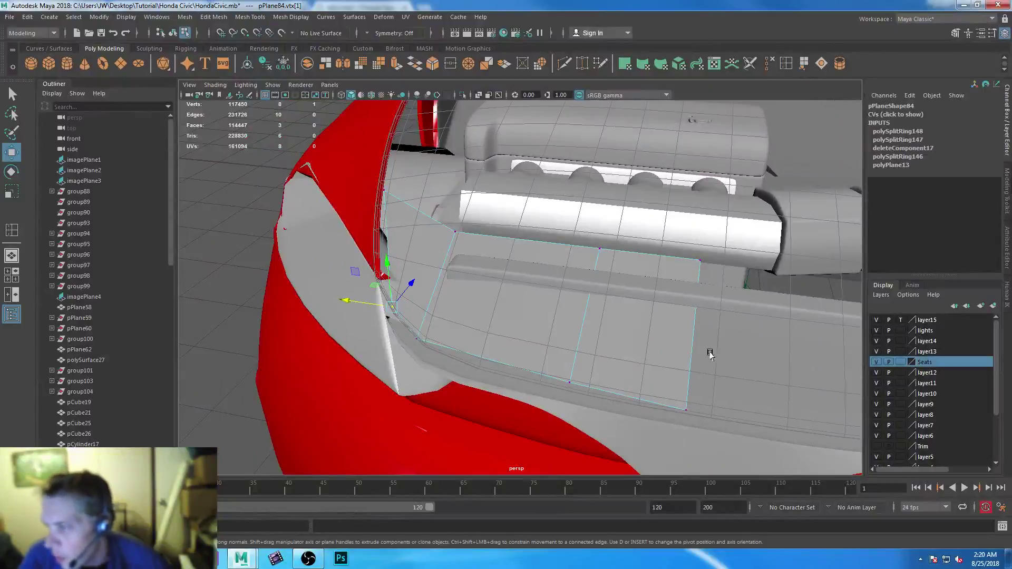
left_click(688, 384)
left_click(694, 306)
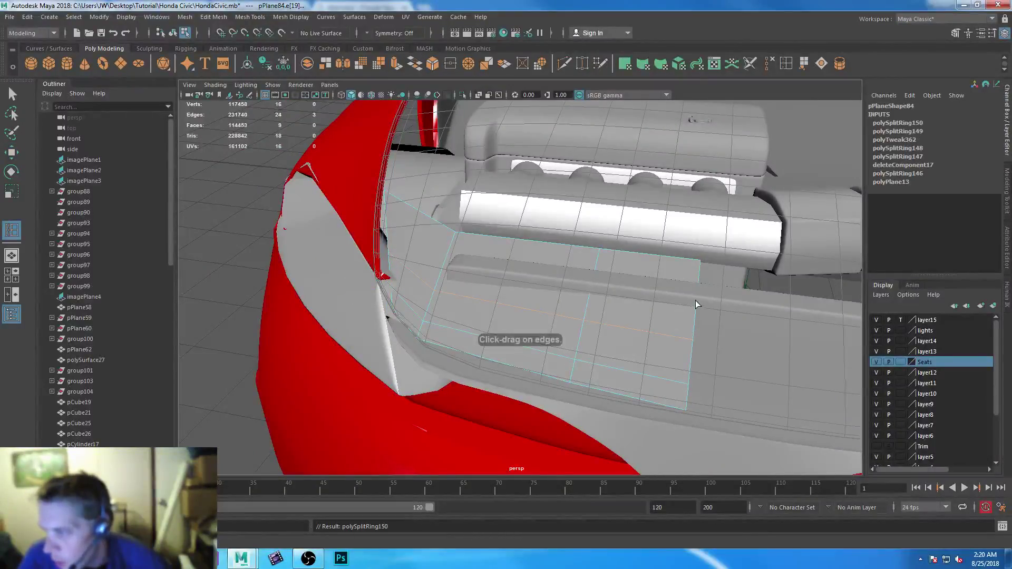
left_click(696, 301)
left_click(13, 94)
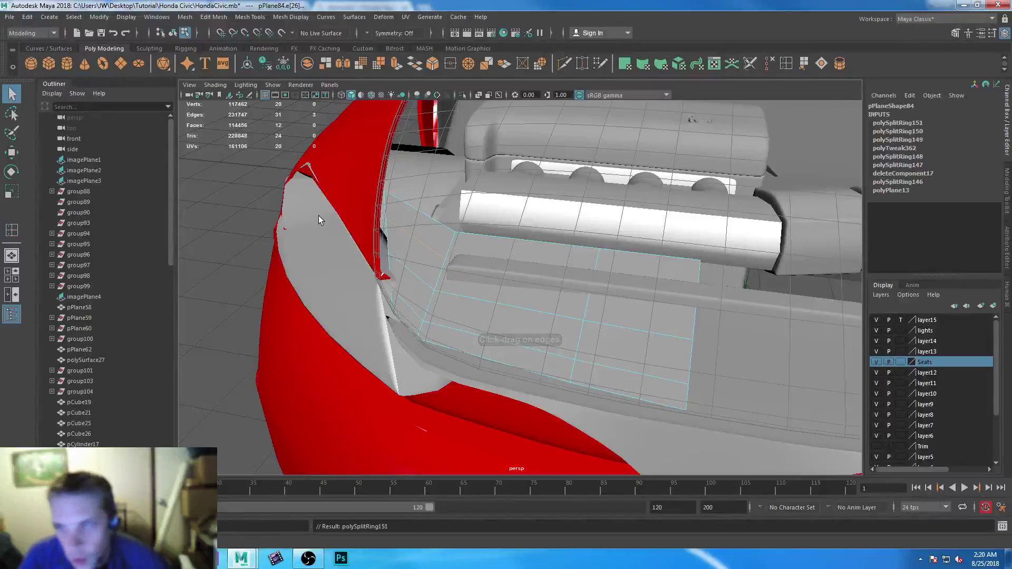
Move the new vertices along the plane's outer edge outward and upward to follow the fender line beside the hood opening
right_click_drag(471, 253, 417, 225)
left_click(362, 273)
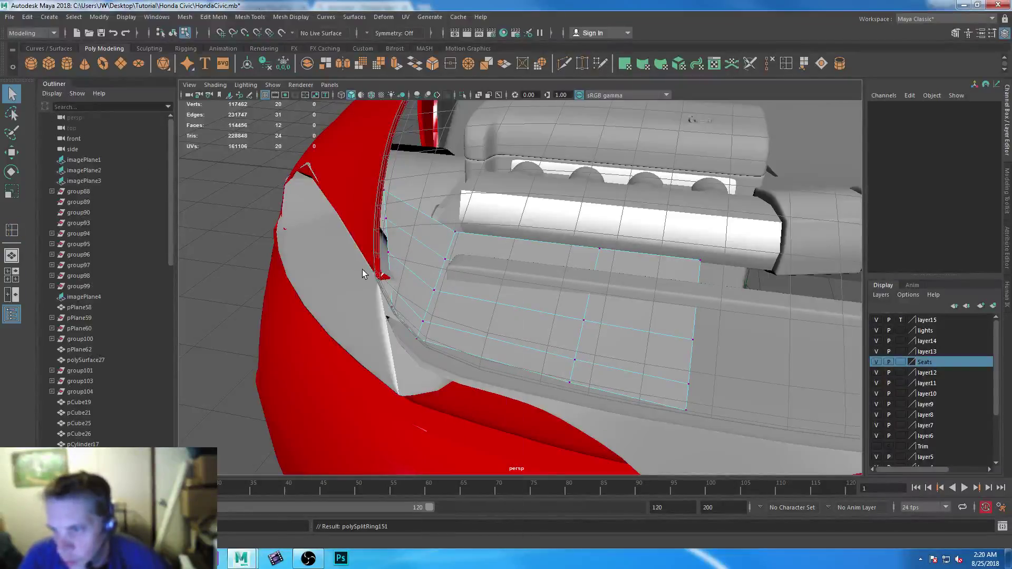
left_click(390, 261)
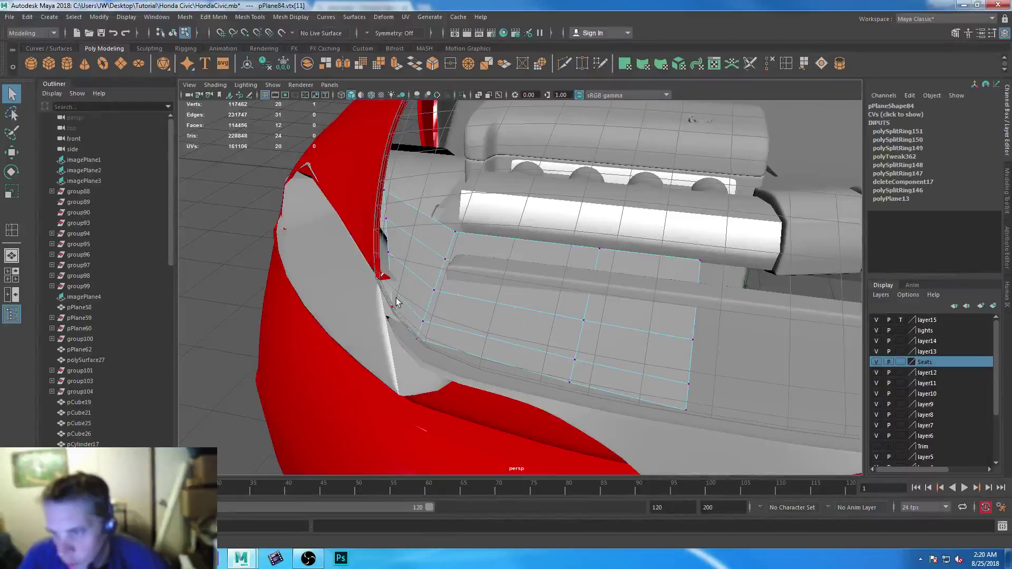
key("w")
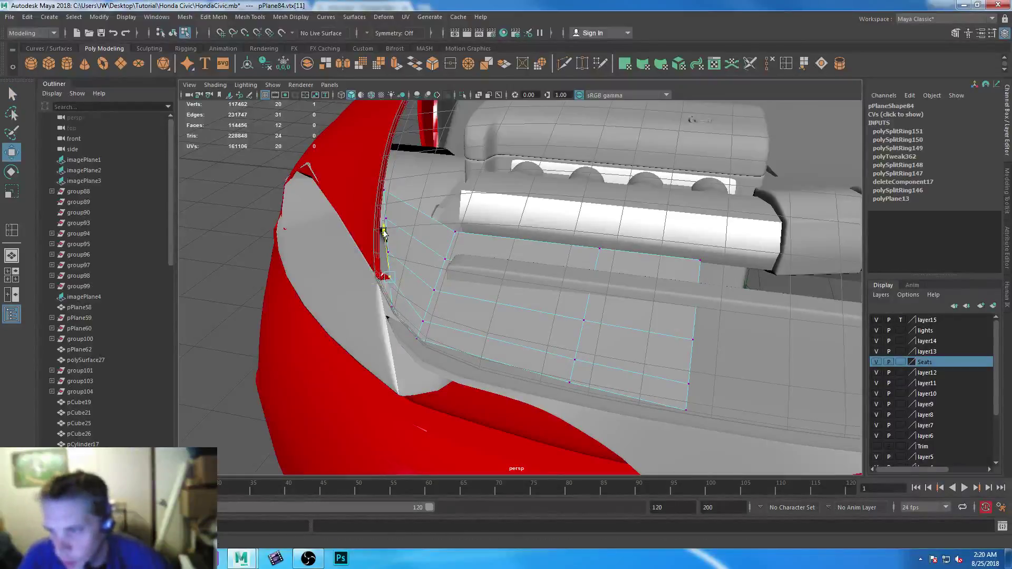
left_click_drag(344, 271, 332, 269)
left_click_drag(371, 233, 331, 245)
left_click(389, 252)
left_click_drag(373, 204, 379, 161)
left_click(388, 220)
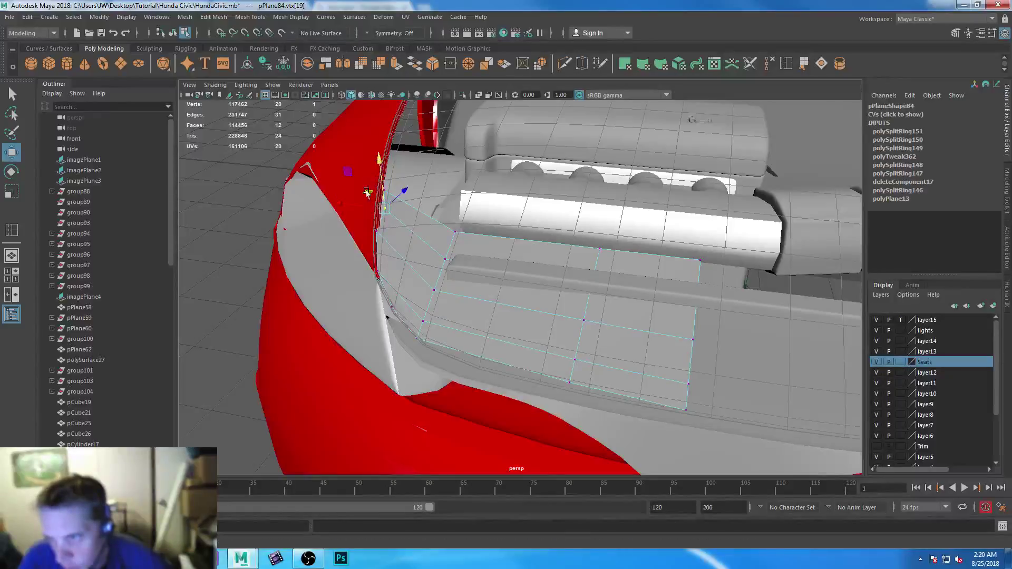
left_click_drag(340, 205, 571, 296)
Raise the plane's inner vertices toward the engine in stages, narrowing the selection to curve the panel up to the hood
left_click_drag(391, 274, 453, 365)
left_click_drag(409, 278, 610, 418)
left_click_drag(630, 275, 630, 252)
left_click_drag(469, 340, 549, 334, "alt")
left_click_drag(634, 275, 634, 278)
left_click(581, 329, "ctrl")
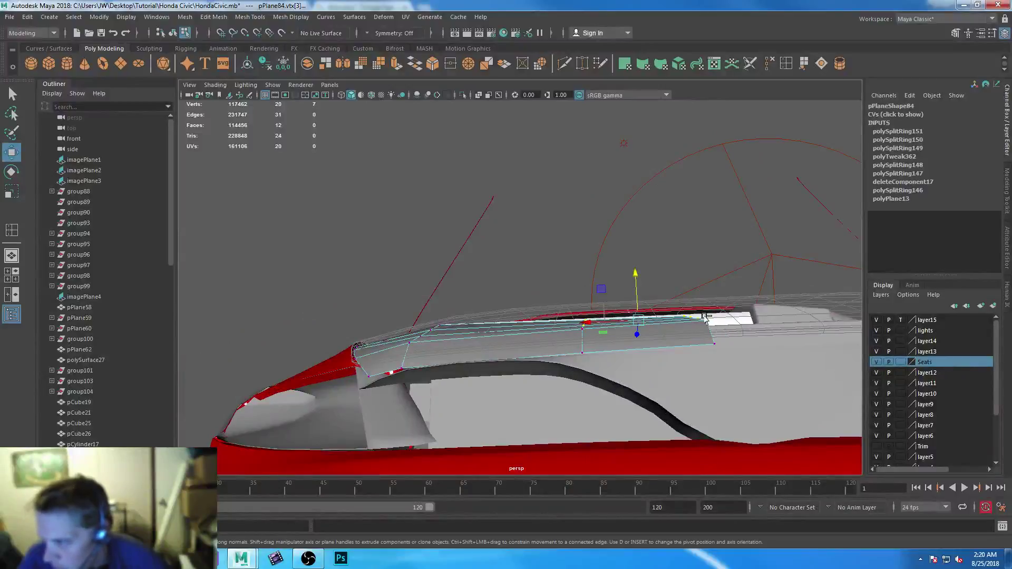
left_click(707, 322, "ctrl")
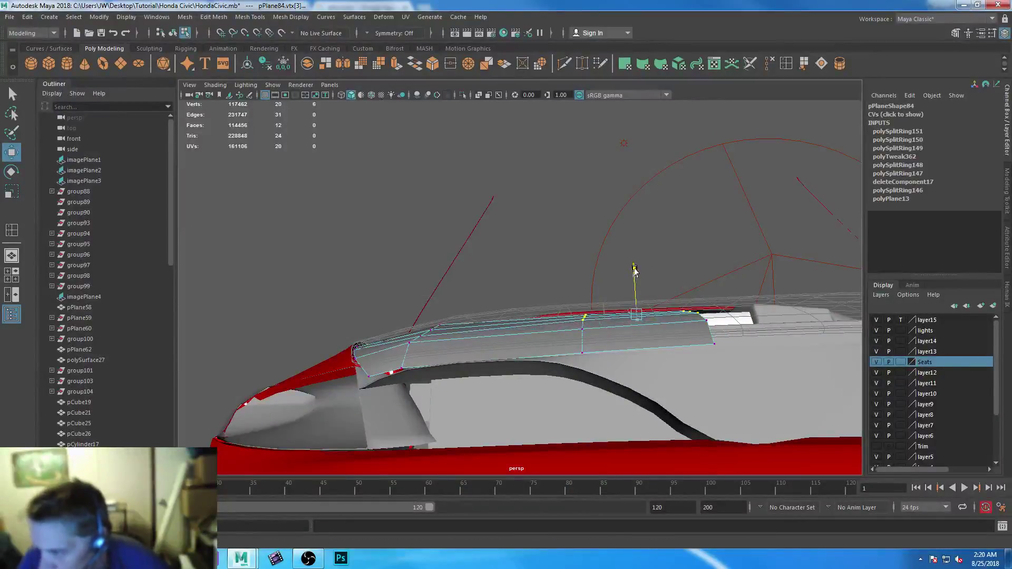
left_click_drag(551, 274, 742, 312)
left_click_drag(628, 332, 622, 345, "alt")
left_click_drag(572, 288, 591, 309, "shift")
left_click_drag(627, 361, 634, 337, "alt")
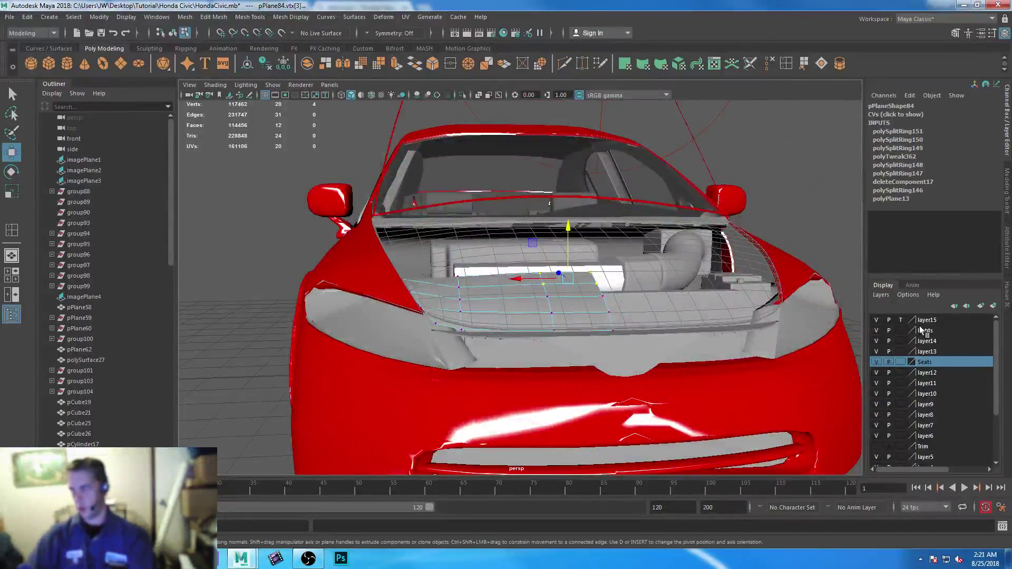
Cycle layer15's display type back to template to compare the panel with and without the hood wireframe
left_click(900, 319)
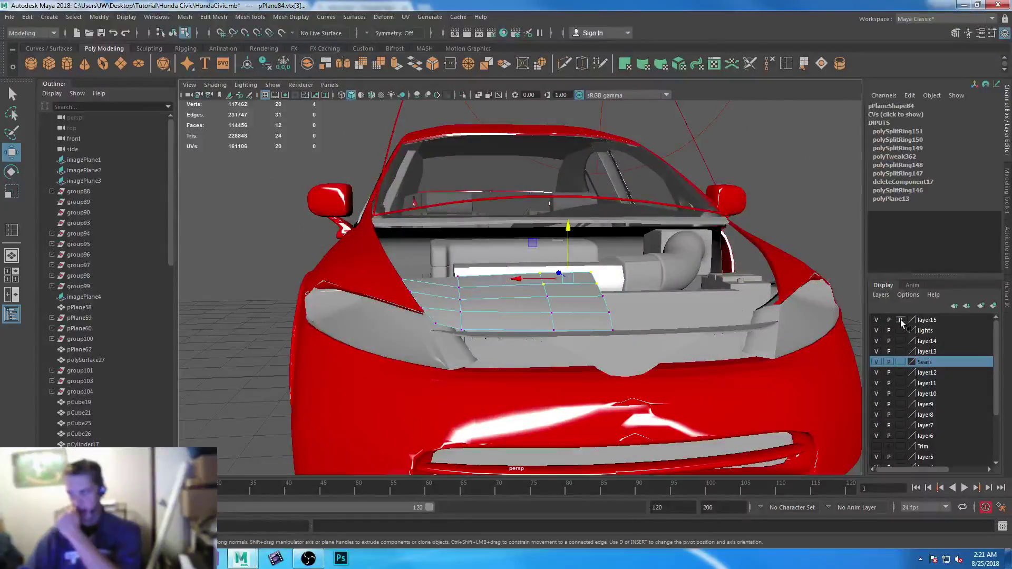
left_click(900, 319)
left_click(901, 320)
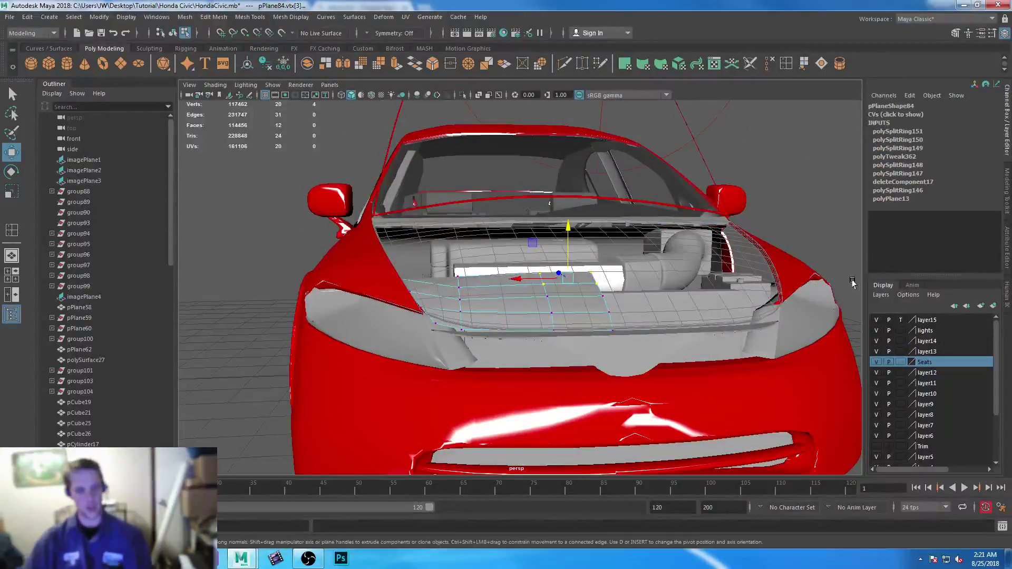
Mirror a duplicate of the grouped panel half across the car's centreline and combine both halves into one mesh
left_click_drag(838, 290, 817, 318, "alt")
right_click_drag(591, 325, 643, 244)
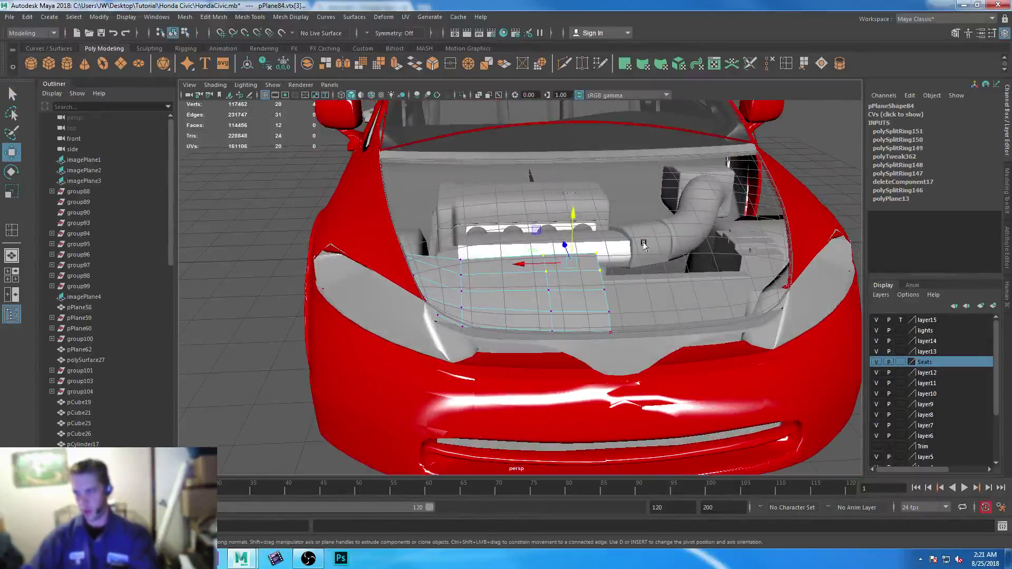
key("ctrl+g")
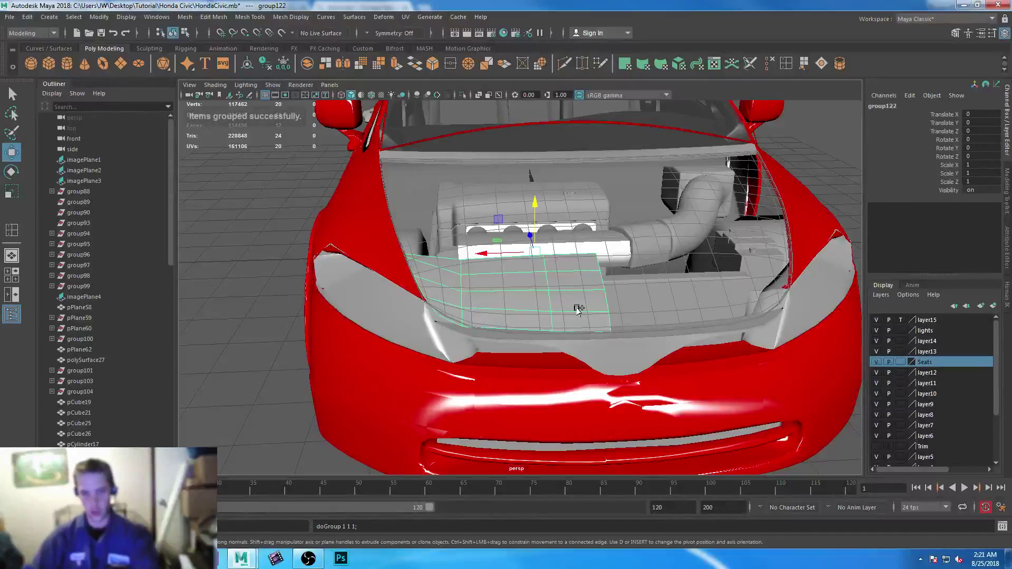
left_click(576, 310)
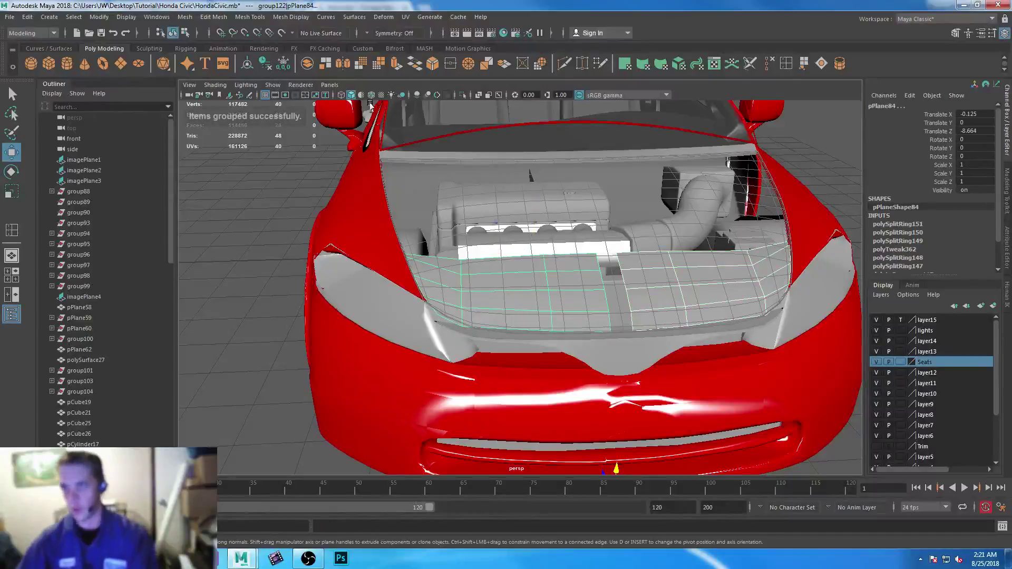
Bridge the facing inner edges of the two panel halves to close the gap at the car's centre
right_click_drag(653, 256, 658, 221)
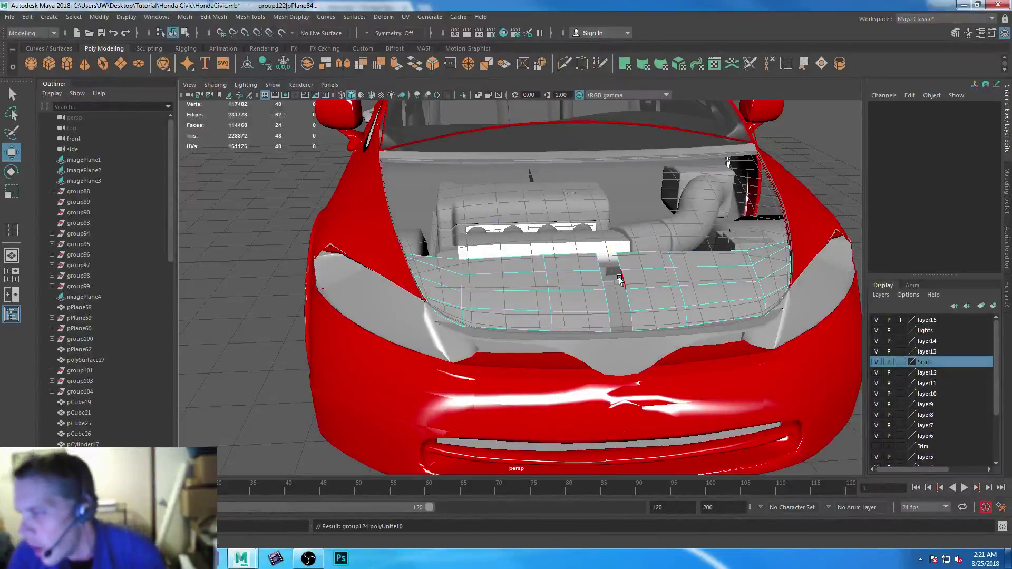
left_click_drag(610, 268, 624, 314, "alt")
left_click_drag(579, 202, 632, 398)
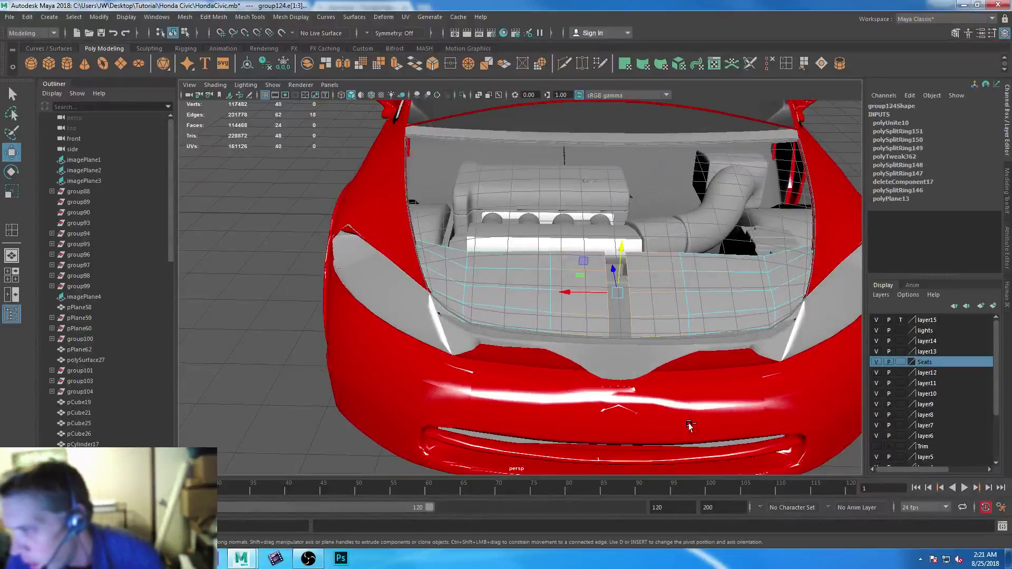
left_click(417, 66)
left_click_drag(553, 200, 453, 255, "alt")
right_click_drag(453, 255, 500, 237)
left_click(220, 339)
left_click_drag(259, 316, 339, 299, "alt")
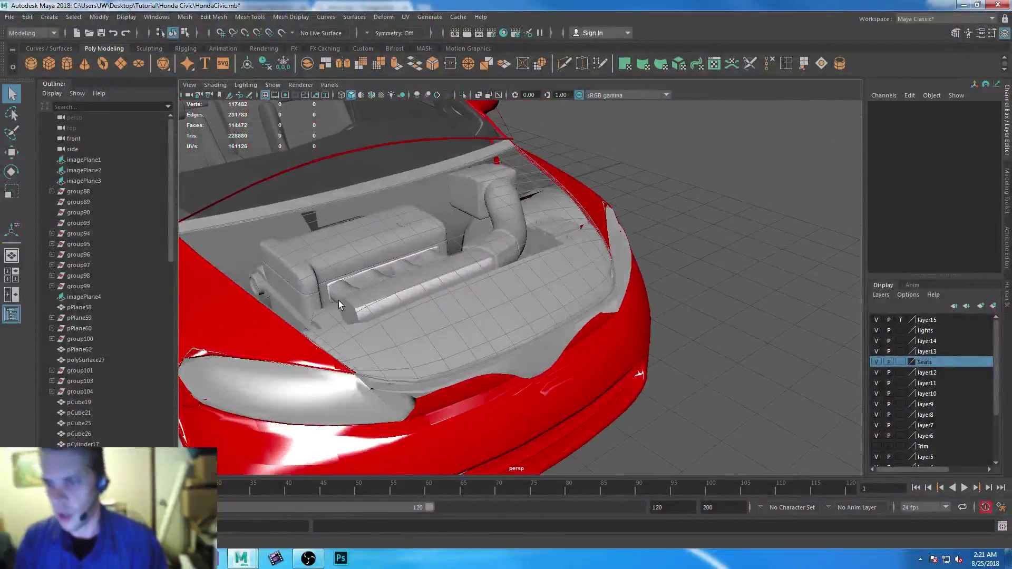
middle_click_drag(443, 278, 450, 292, "alt")
left_click_drag(450, 292, 435, 312, "alt")
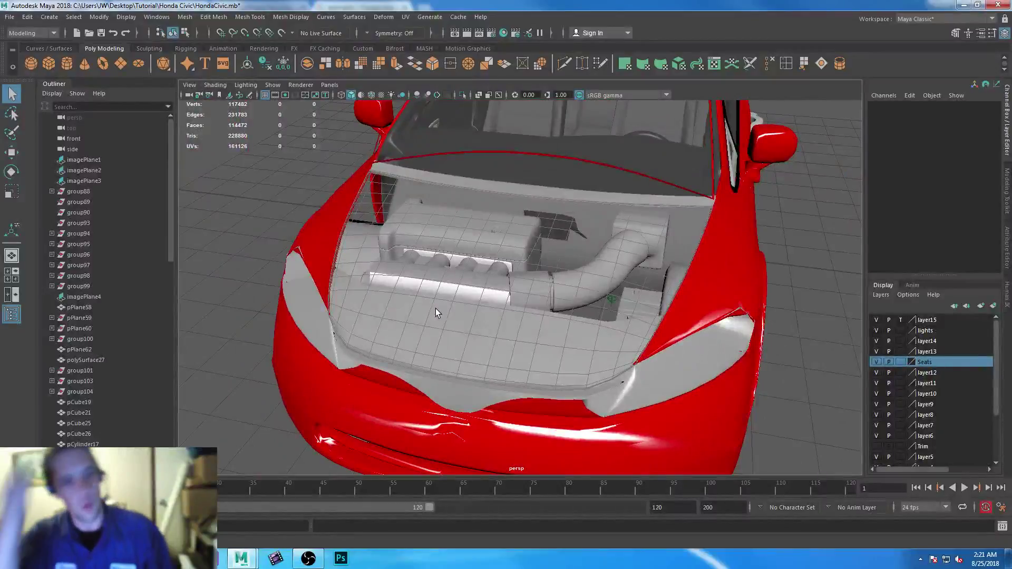